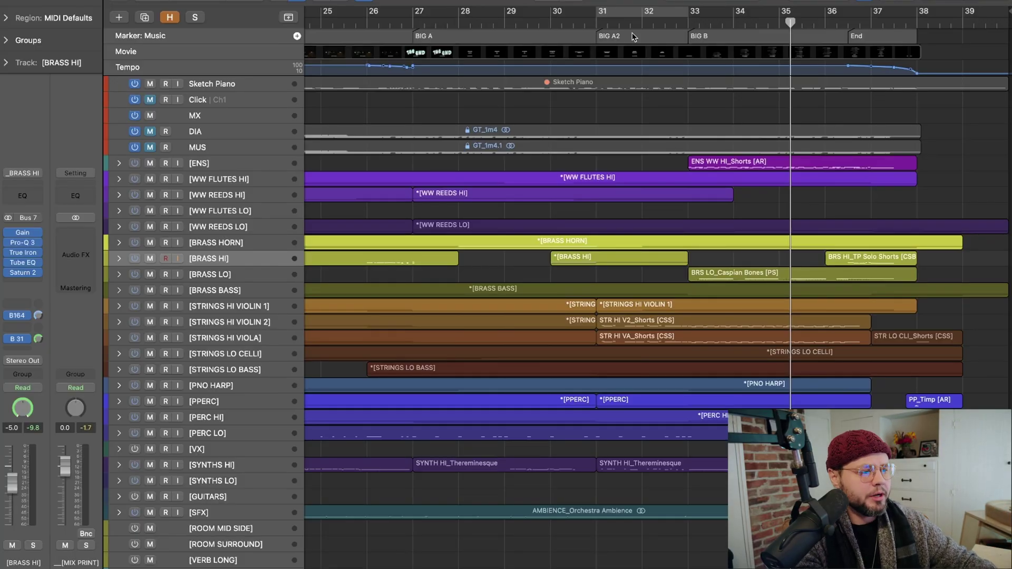
Step: Place the playhead at bar 30 of the orchestral arrangement
left_click(554, 25)
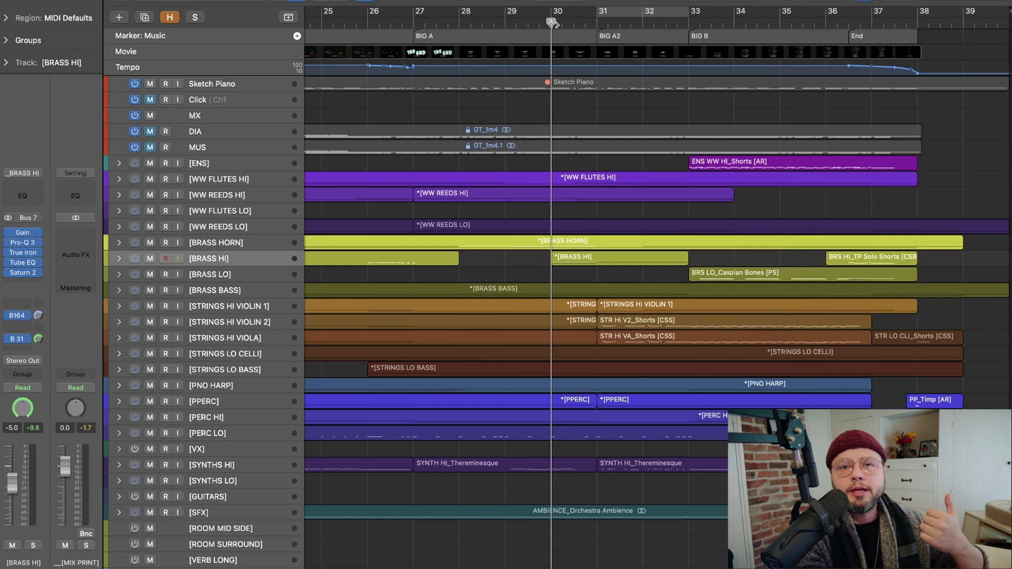
Step: Play the arrangement from bar 30 through BIG A2 into the BIG B section
key("space")
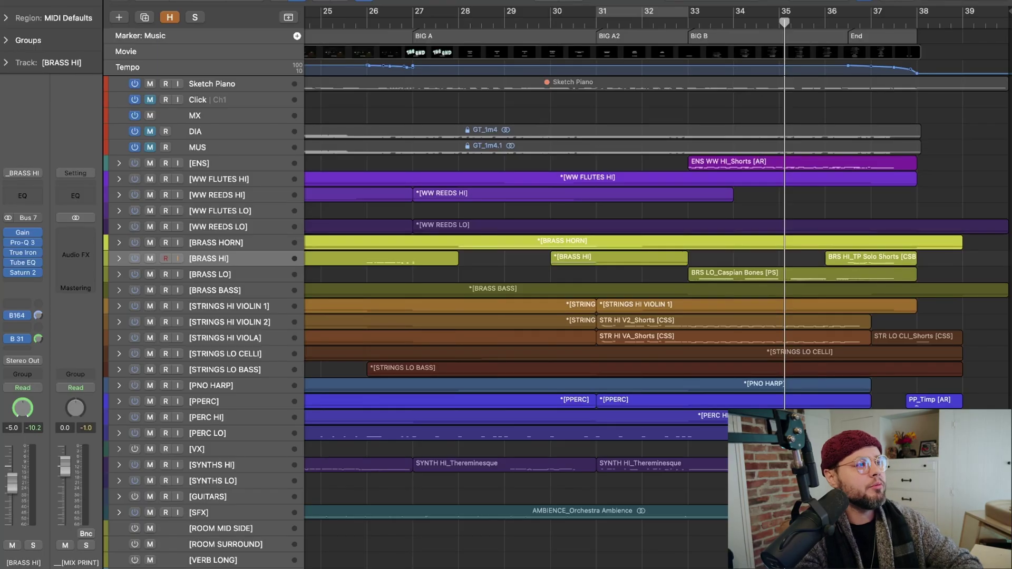
scroll(264, 425, "down", 3)
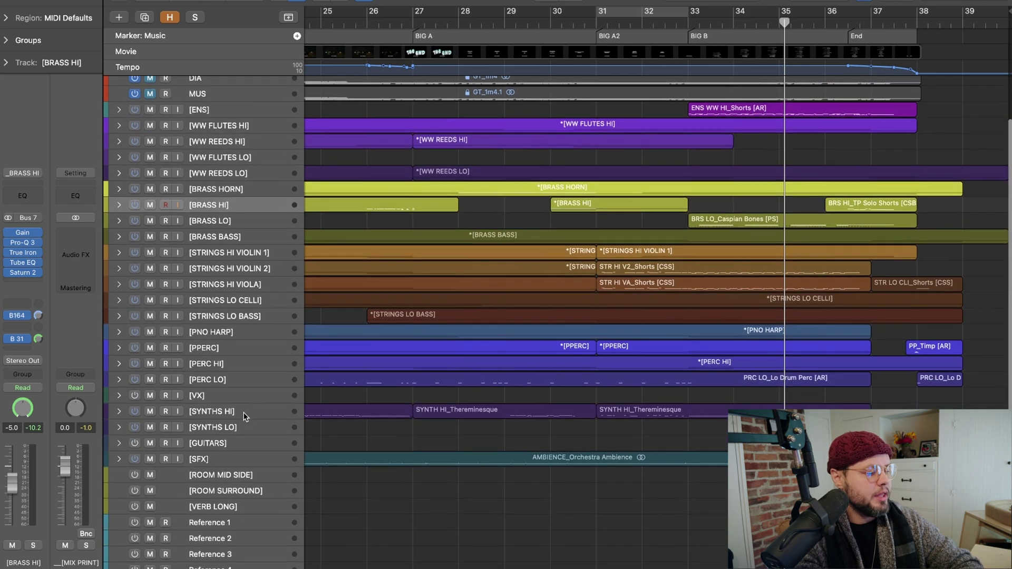
Step: Scroll the track list past [VERB LONG] to show _ENS STEM through __SFX M STEM
scroll(244, 418, "up", 3)
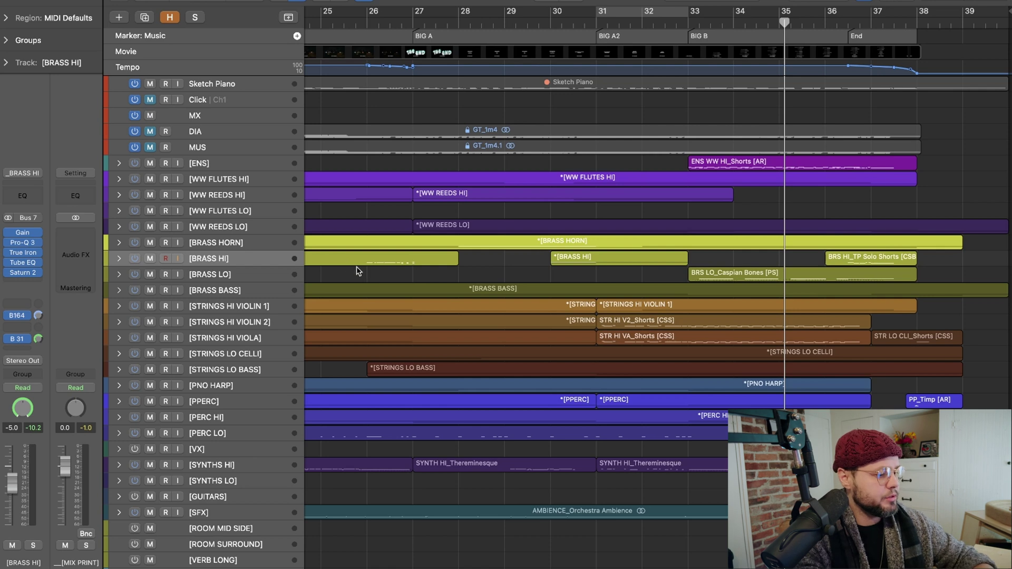
scroll(344, 262, "down", 3)
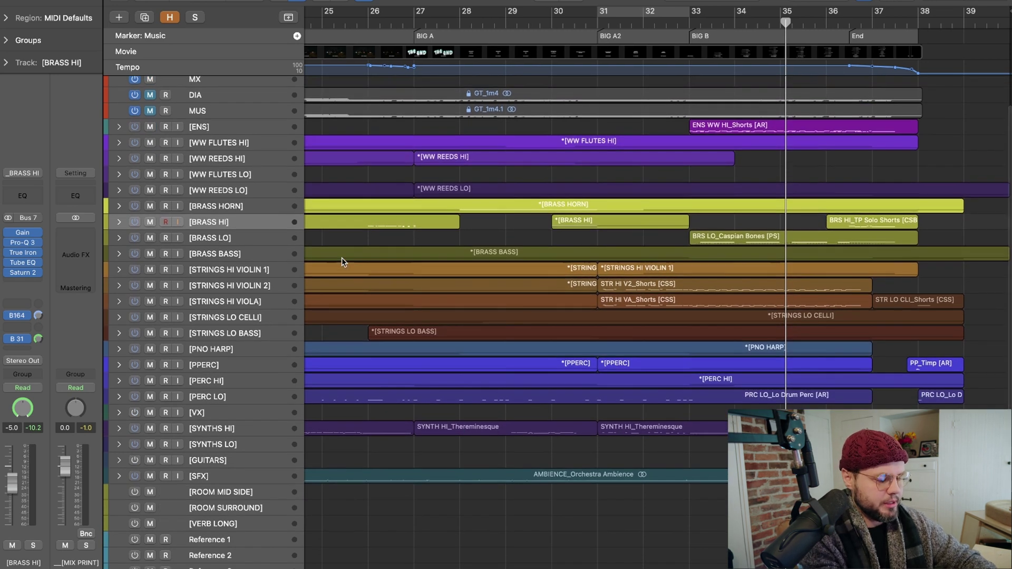
scroll(344, 262, "down", 3)
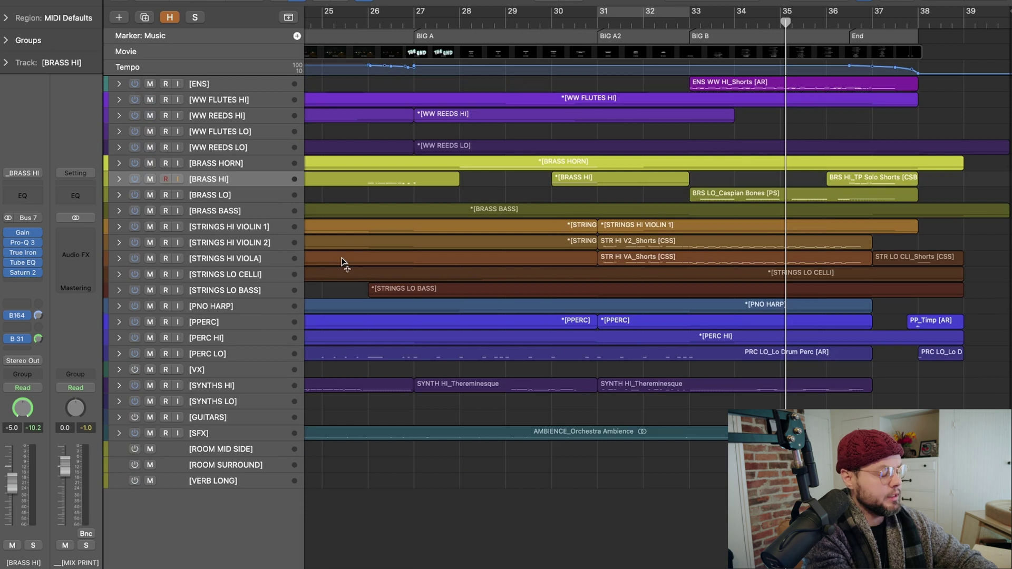
scroll(343, 262, "down", 1)
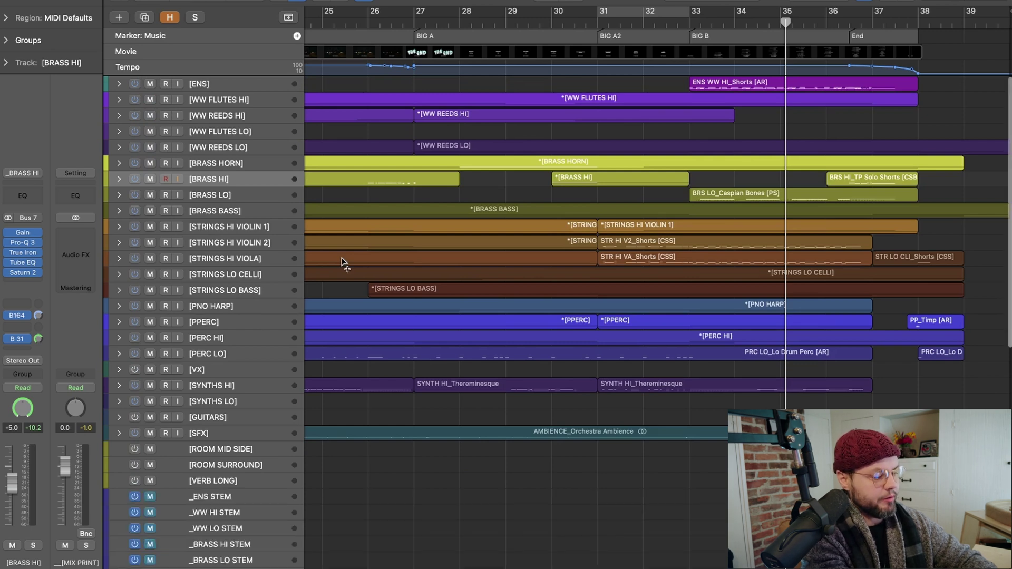
scroll(343, 262, "down", 15)
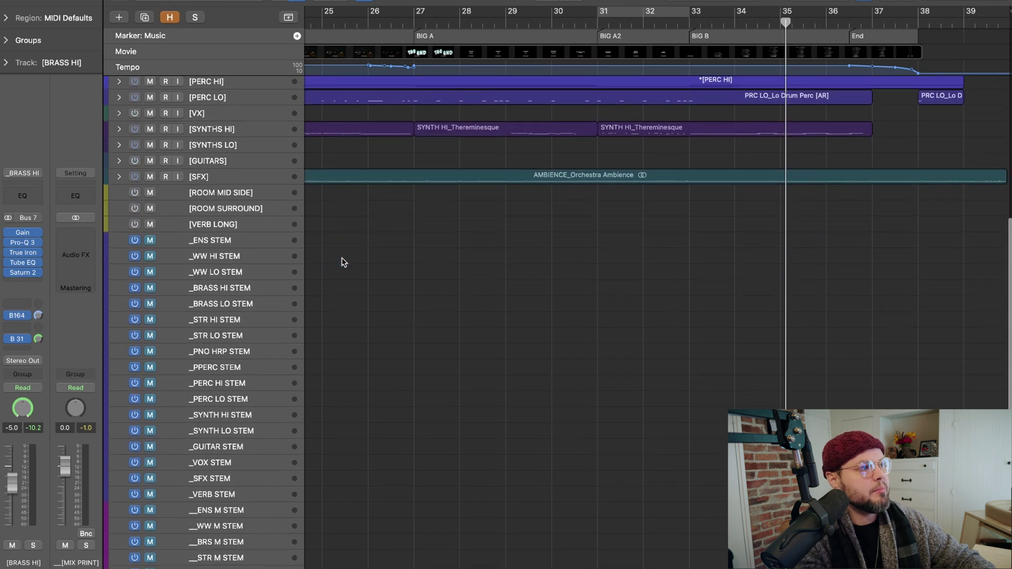
scroll(344, 262, "down", 5)
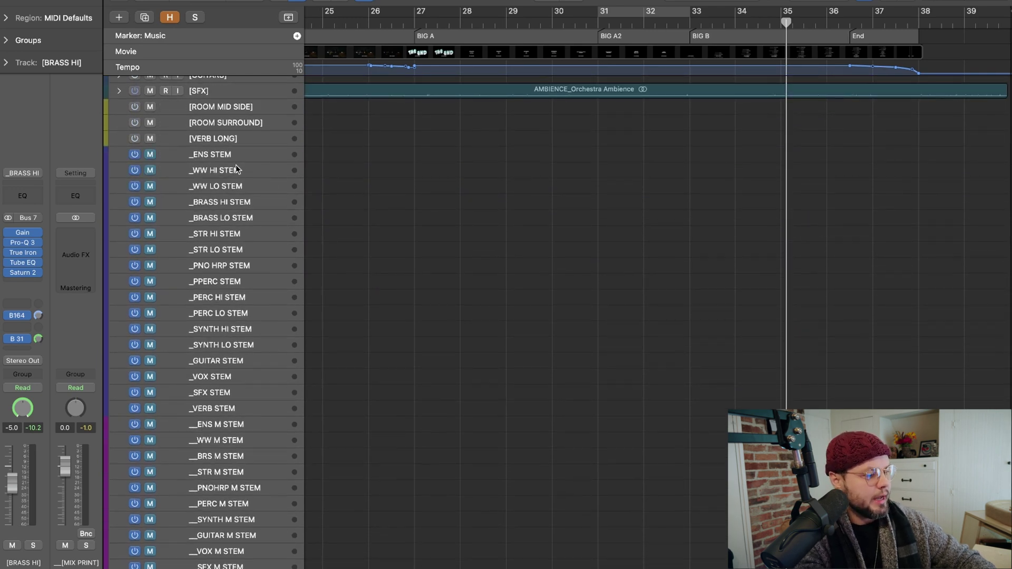
scroll(235, 165, "down", 3)
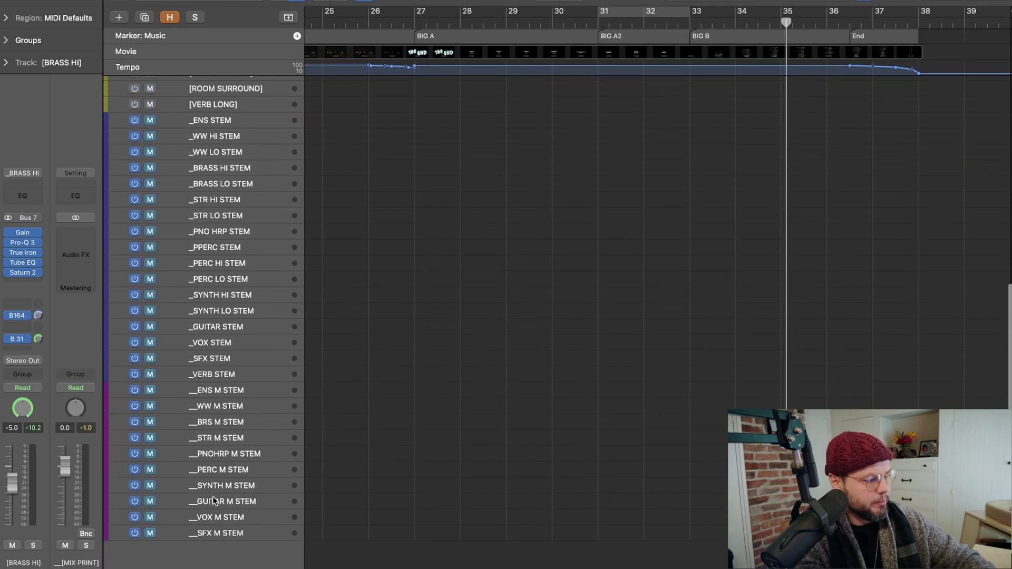
scroll(213, 500, "up", 9)
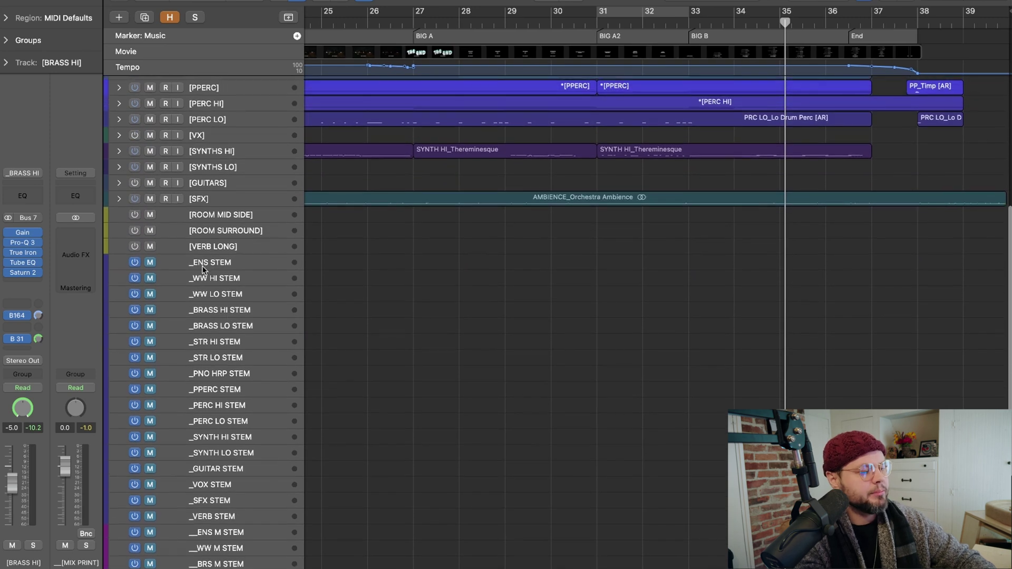
left_click(216, 261)
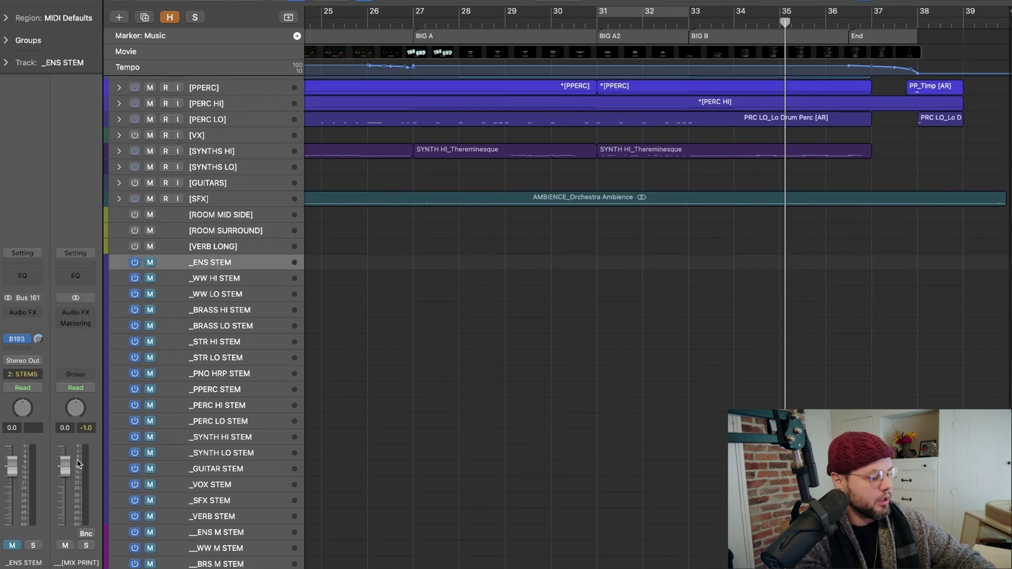
key("x")
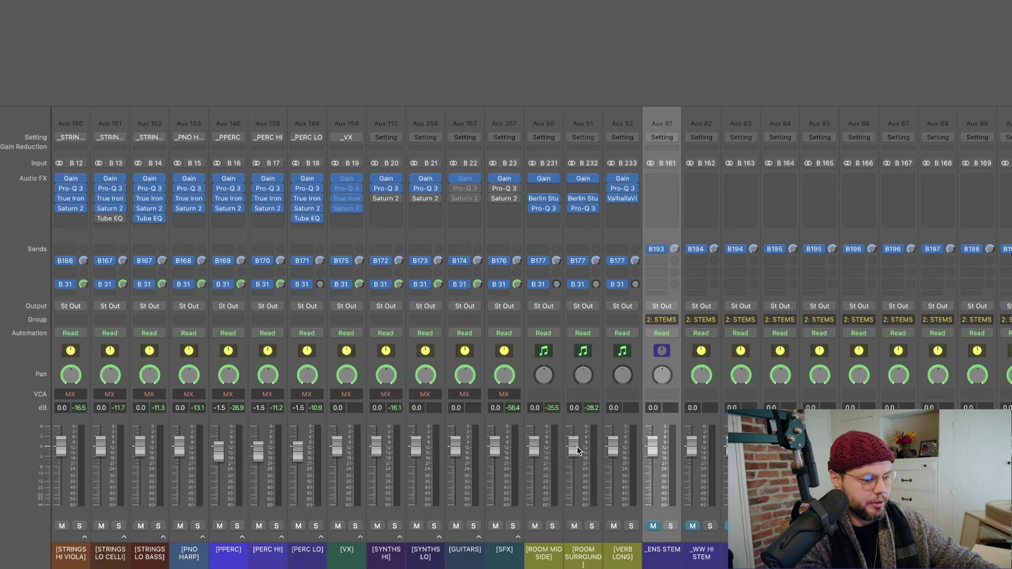
scroll(577, 451, "right", 5)
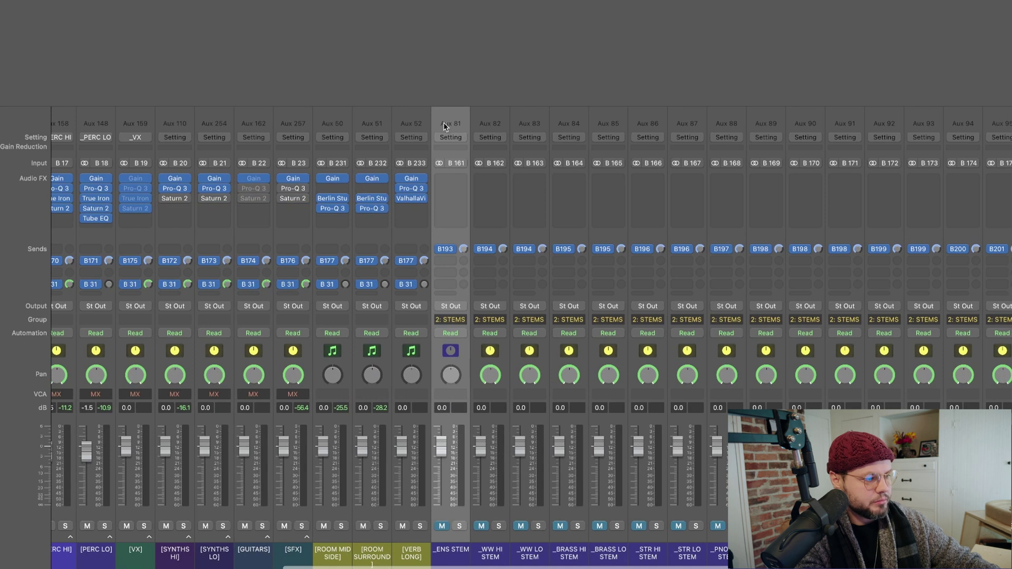
scroll(722, 132, "right", 15)
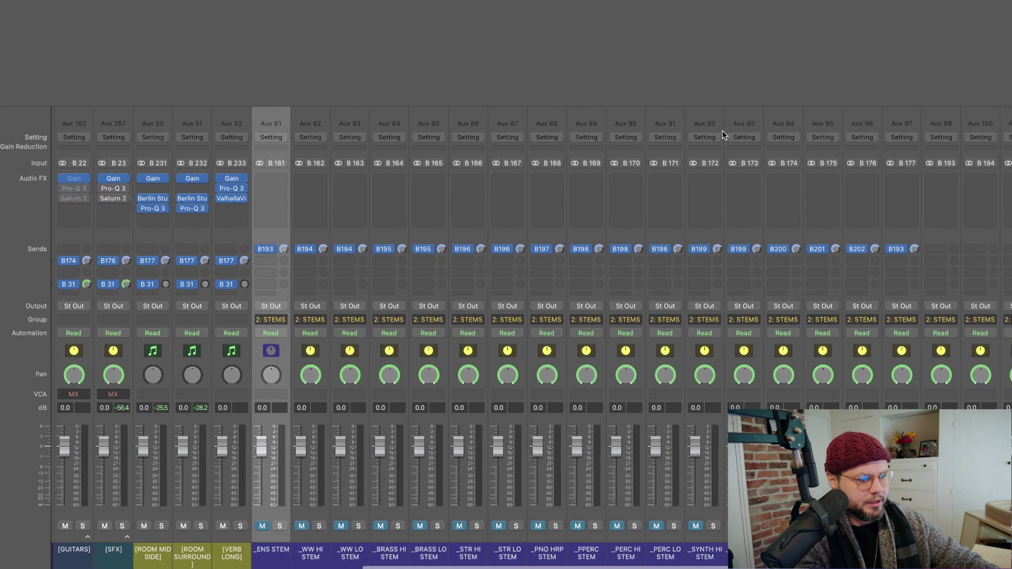
key("x")
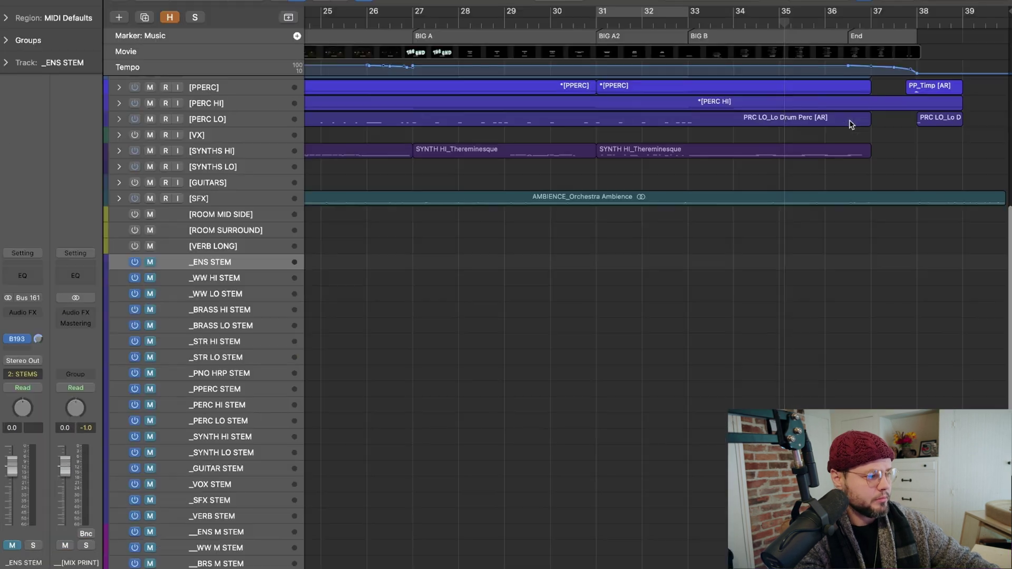
scroll(168, 215, "up", 8)
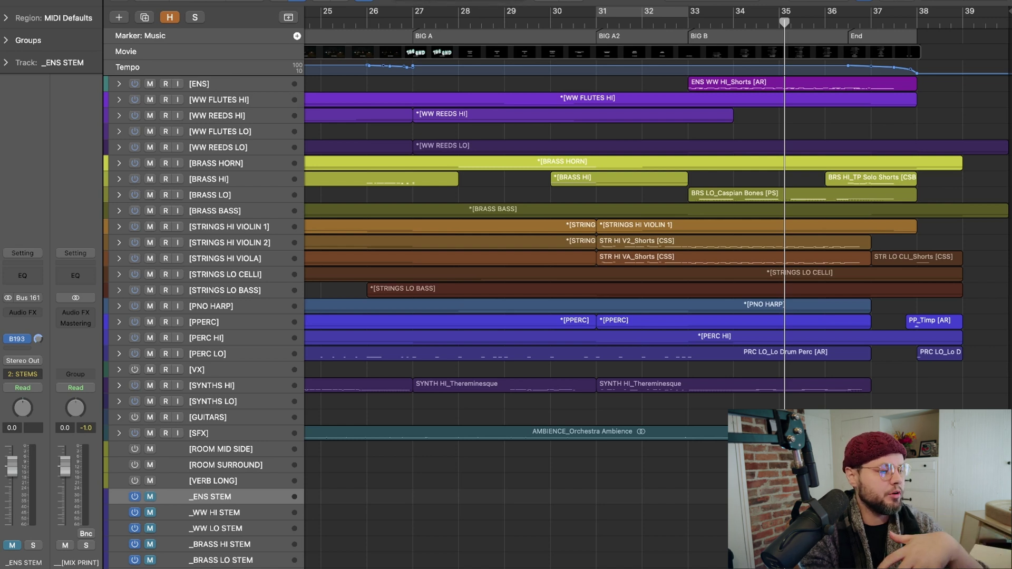
key("super+Tab")
Step: In Finder, open GT_1m4 > Bounces > V2_STEMS to list the exported stem WAVs
left_click(631, 184)
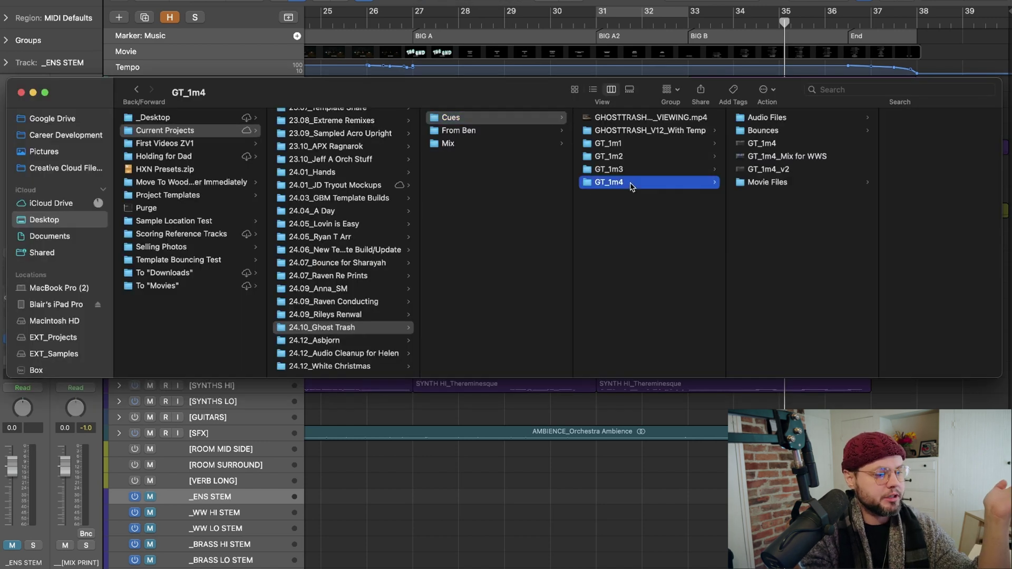
key("Right")
key("Down")
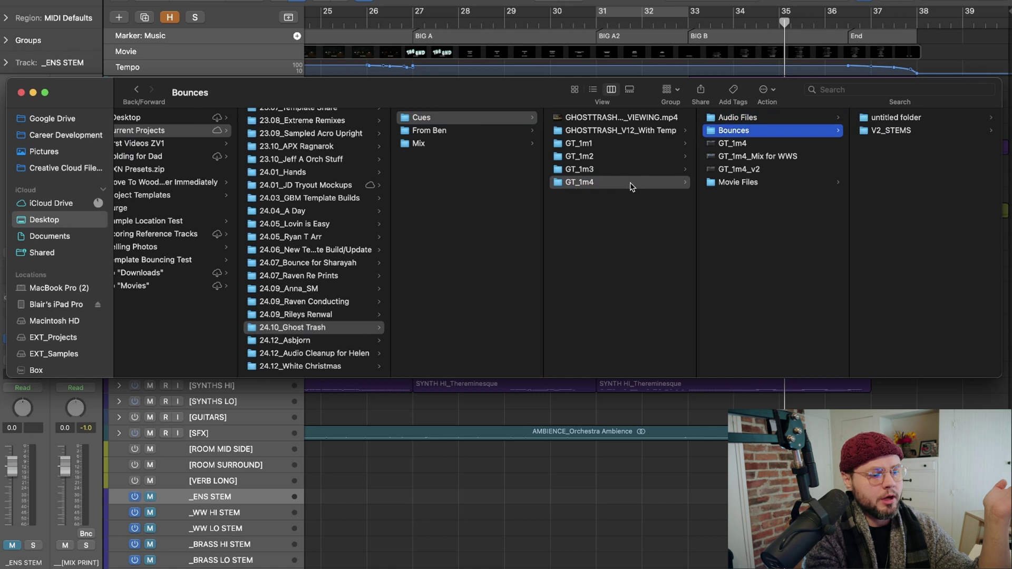
key("Right")
key("Down")
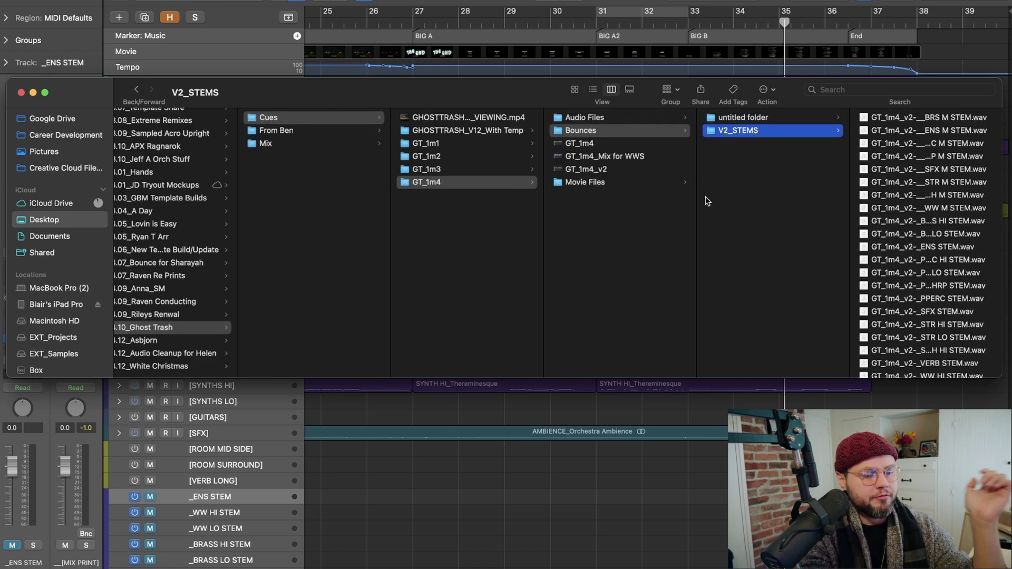
Step: Move and widen the Finder window so stem names show fully, then switch back to Logic Pro
left_click_drag(742, 80, 520, 81)
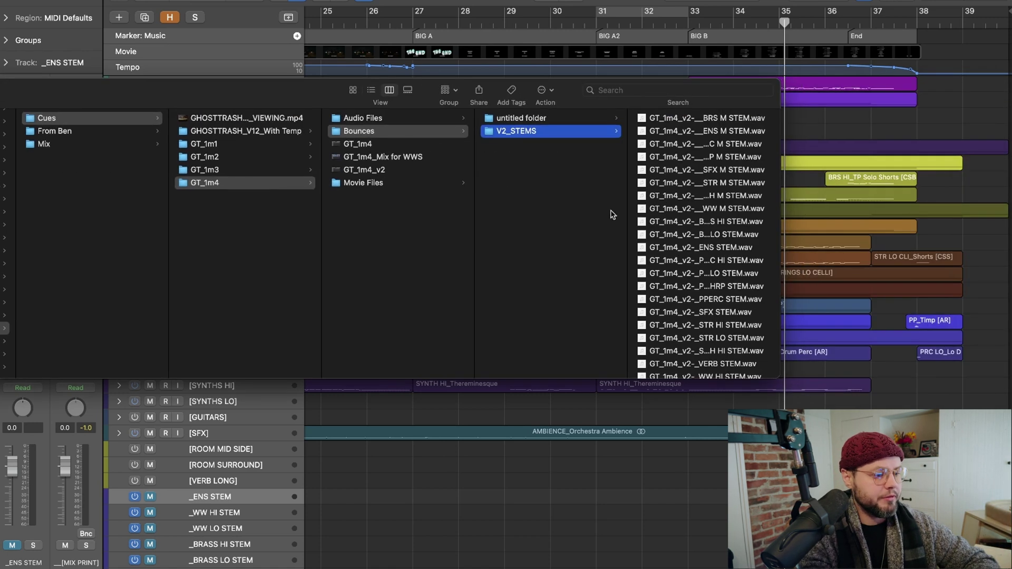
left_click_drag(779, 244, 804, 245)
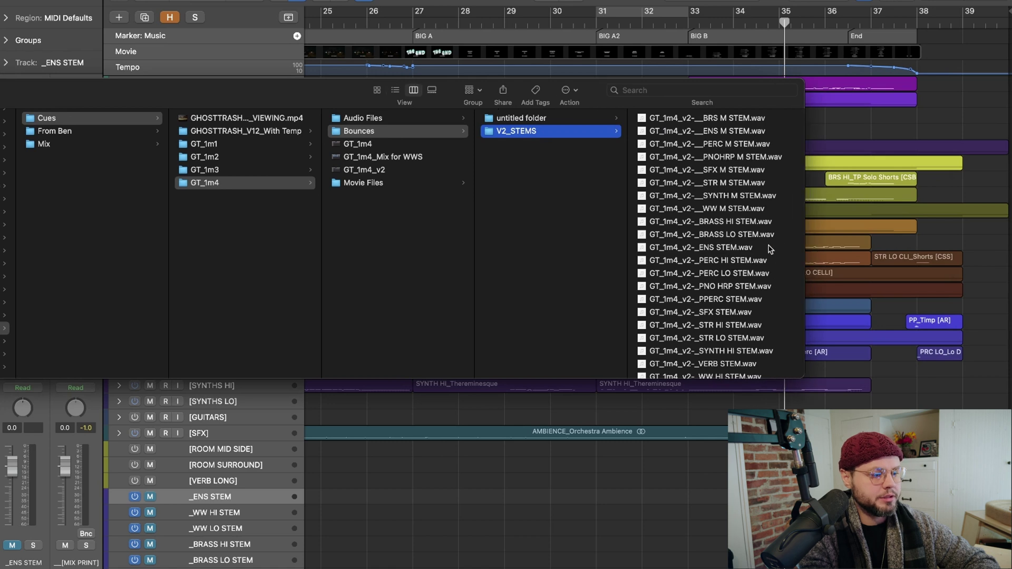
scroll(735, 174, "down", 5)
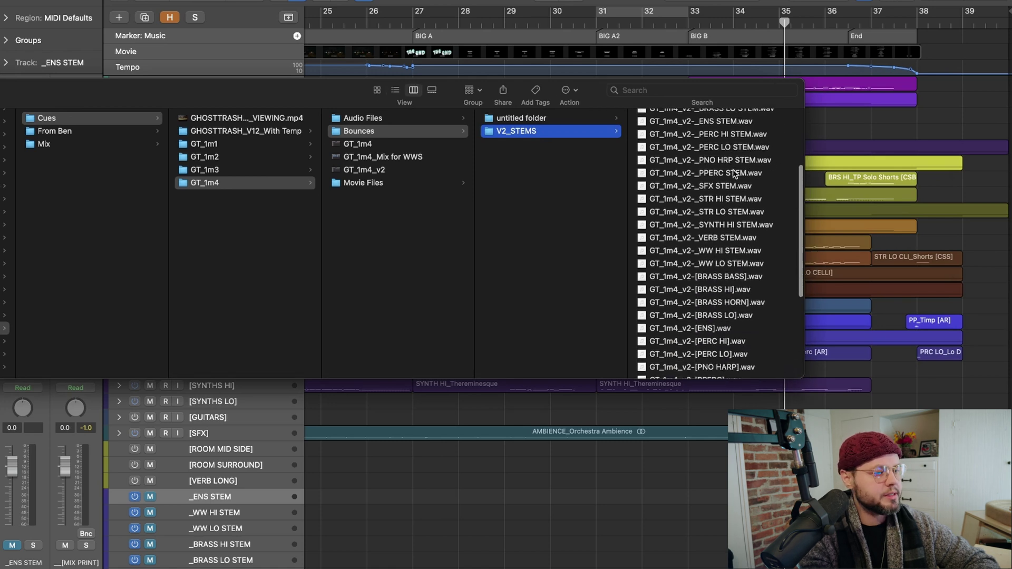
key("super+Tab")
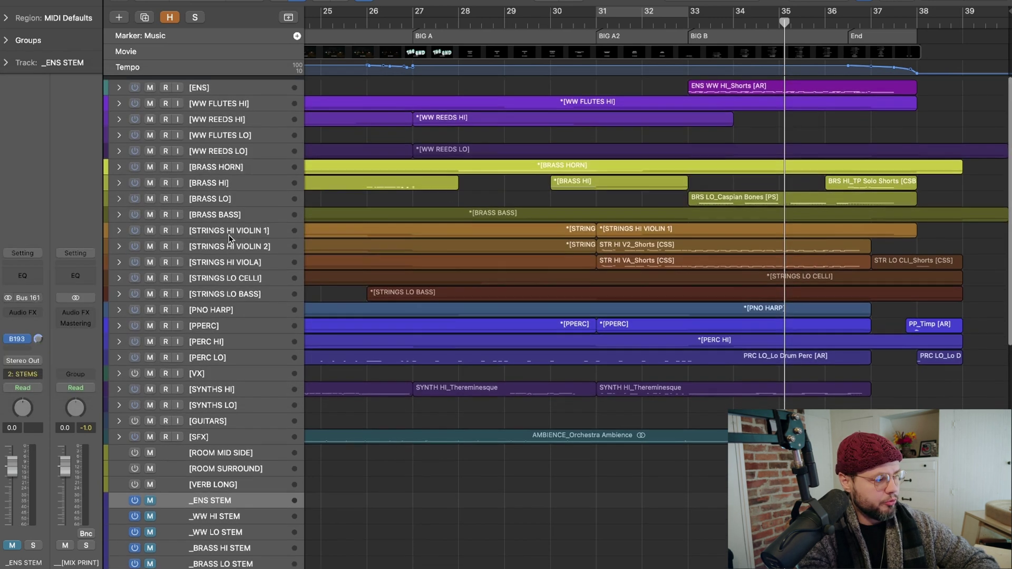
scroll(204, 403, "down", 10)
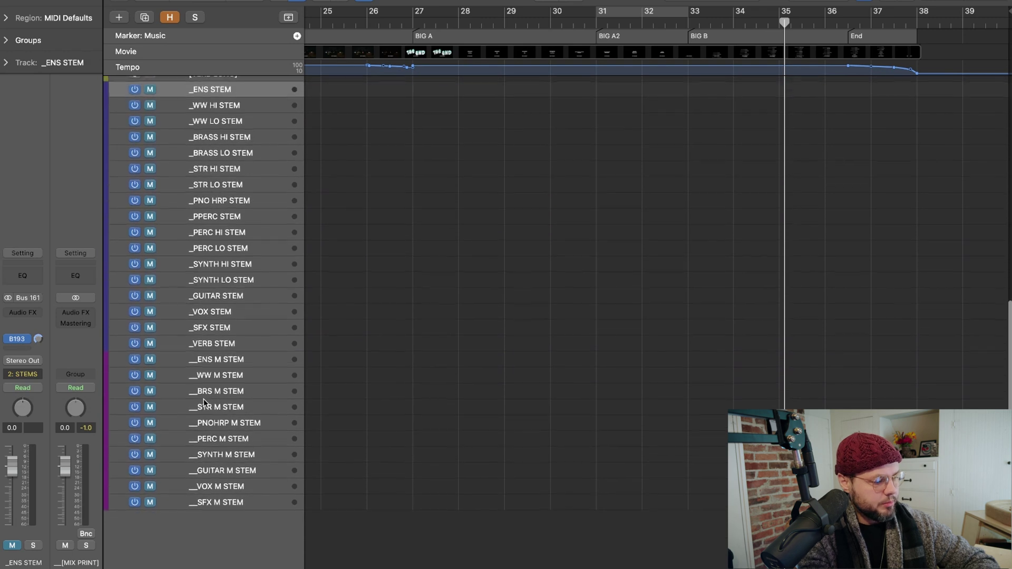
scroll(200, 346, "up", 5)
scroll(195, 314, "down", 3)
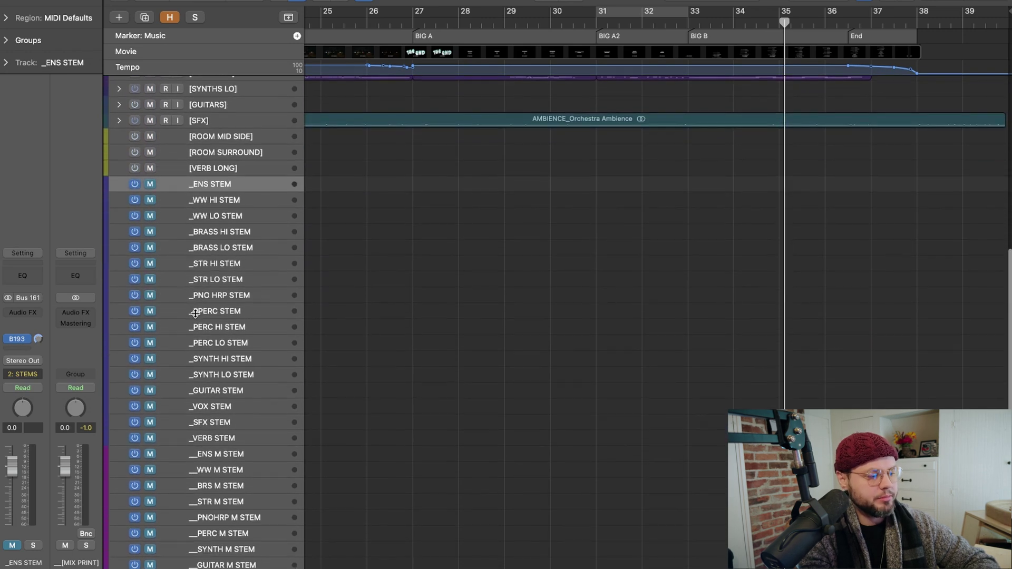
key("ctrl+Up")
Step: Bring the V2_STEMS window forward and select the 22 bracketed stem files
left_click(835, 184)
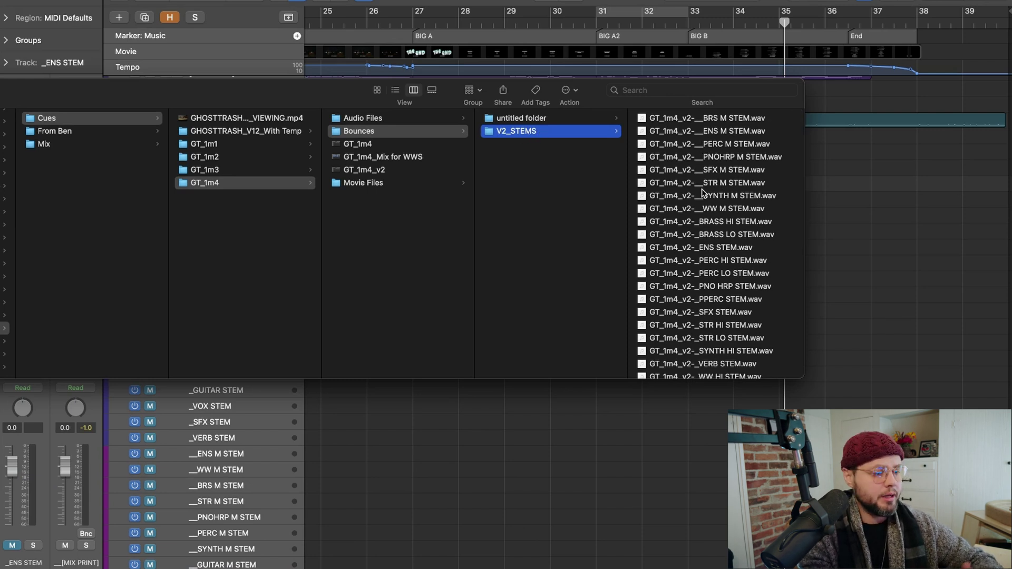
scroll(705, 168, "down", 8)
scroll(701, 192, "down", 5)
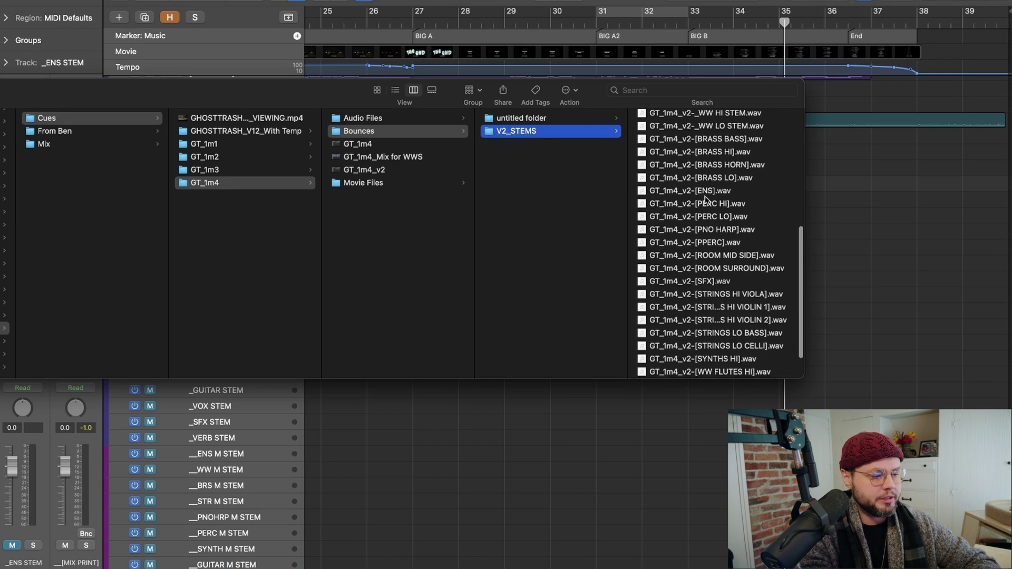
left_click(700, 368)
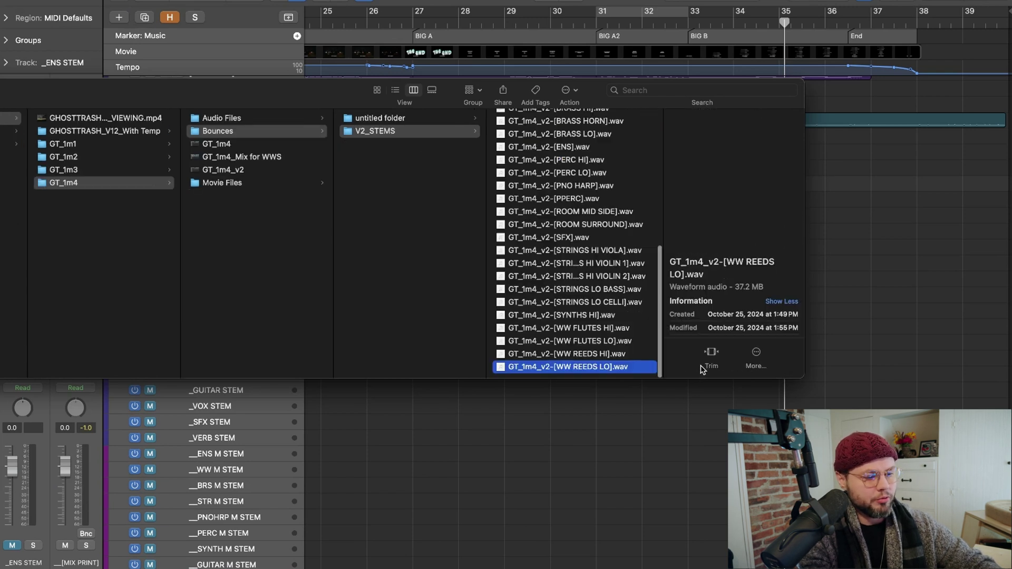
scroll(563, 166, "up", 4)
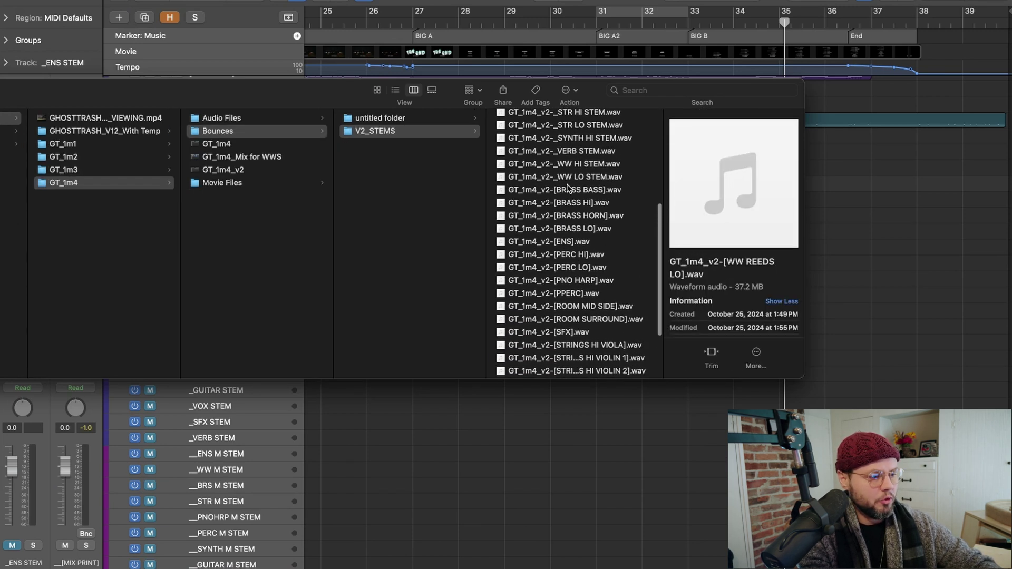
left_click(565, 179, "shift")
Step: Select the WW LO STEM file, then the 14 single-underscore STEM files
scroll(566, 190, "down", 4)
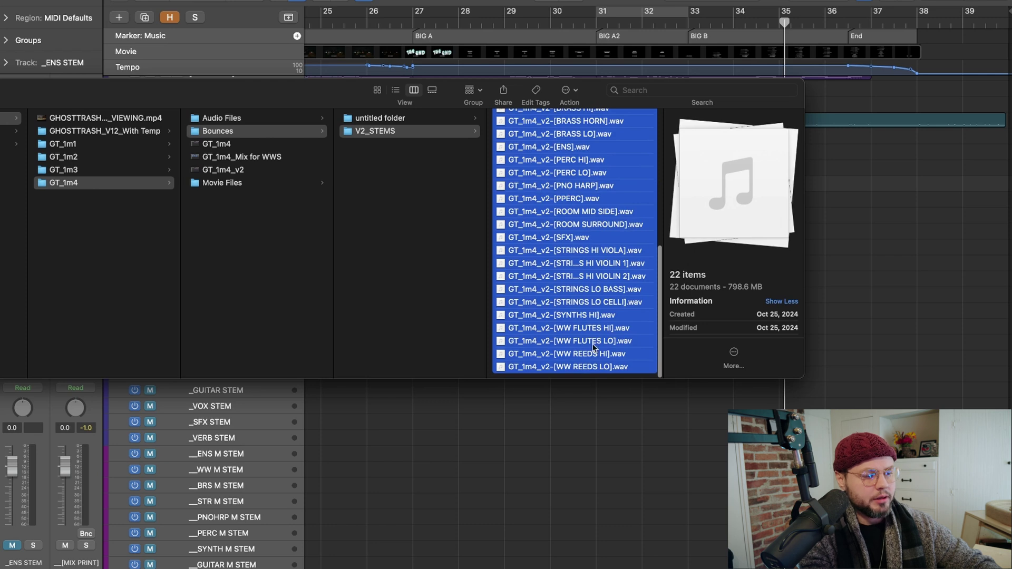
scroll(580, 263, "up", 3)
scroll(565, 237, "up", 4)
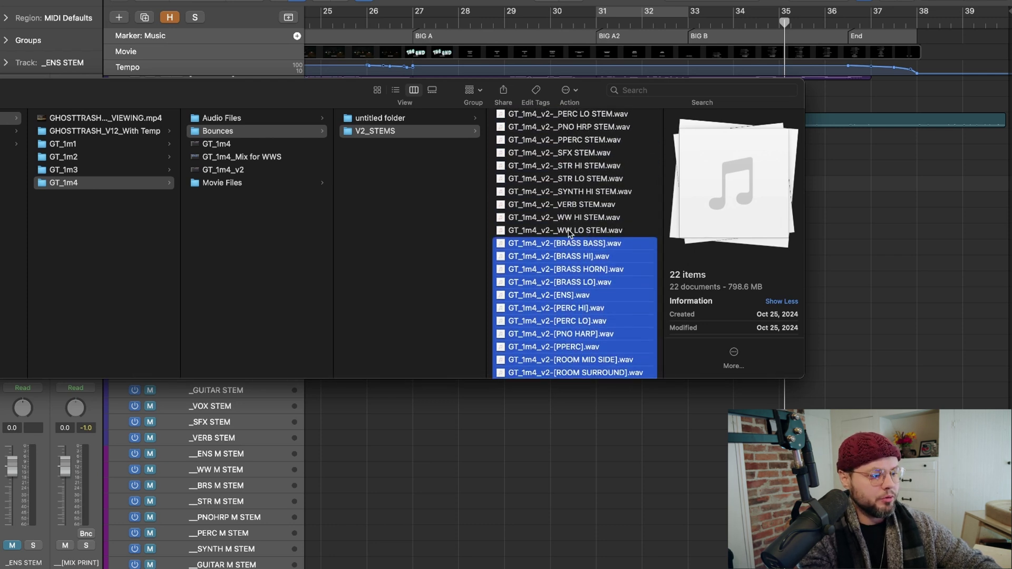
left_click(568, 234)
scroll(580, 169, "up", 3)
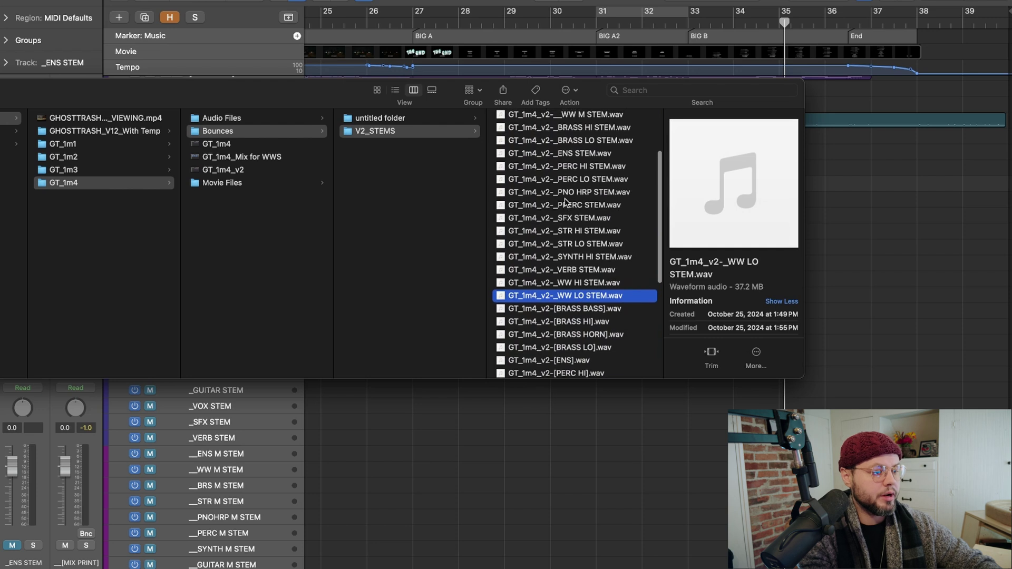
scroll(584, 160, "up", 2)
left_click(574, 161, "shift")
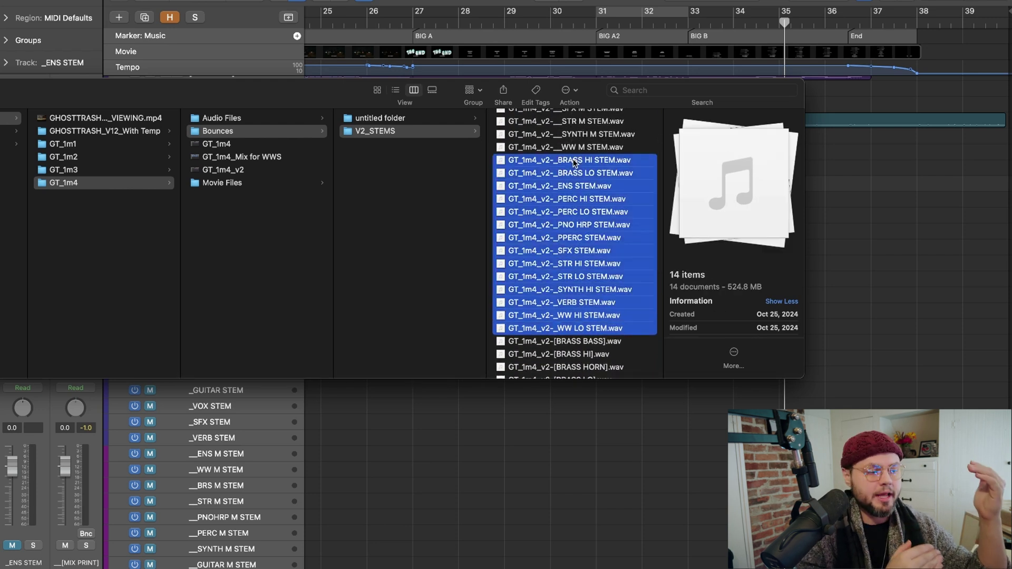
Step: Select the 8 M STEM files, then move Finder aside and hide it
scroll(575, 163, "up", 4)
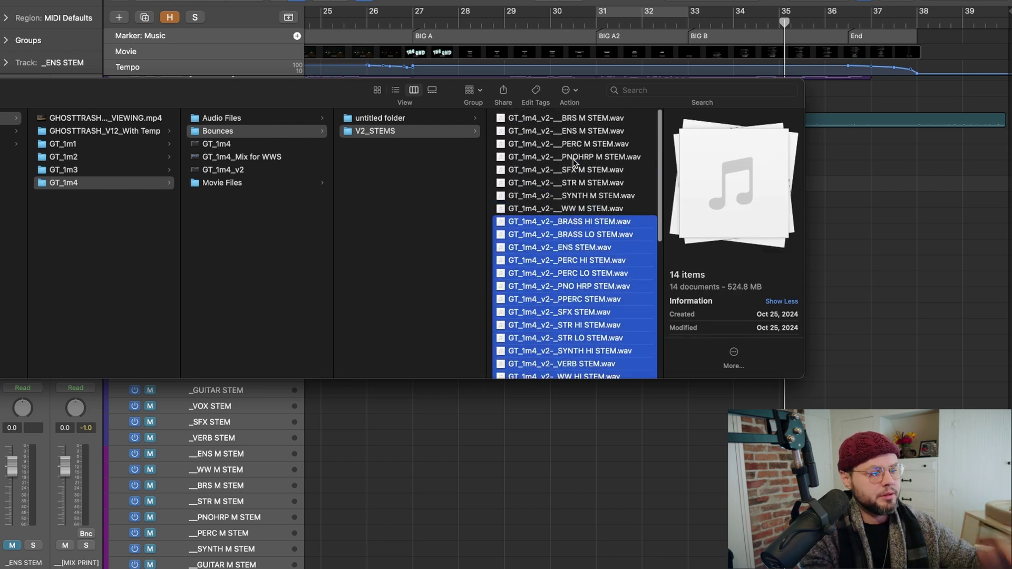
left_click(568, 210)
left_click(573, 117, "shift")
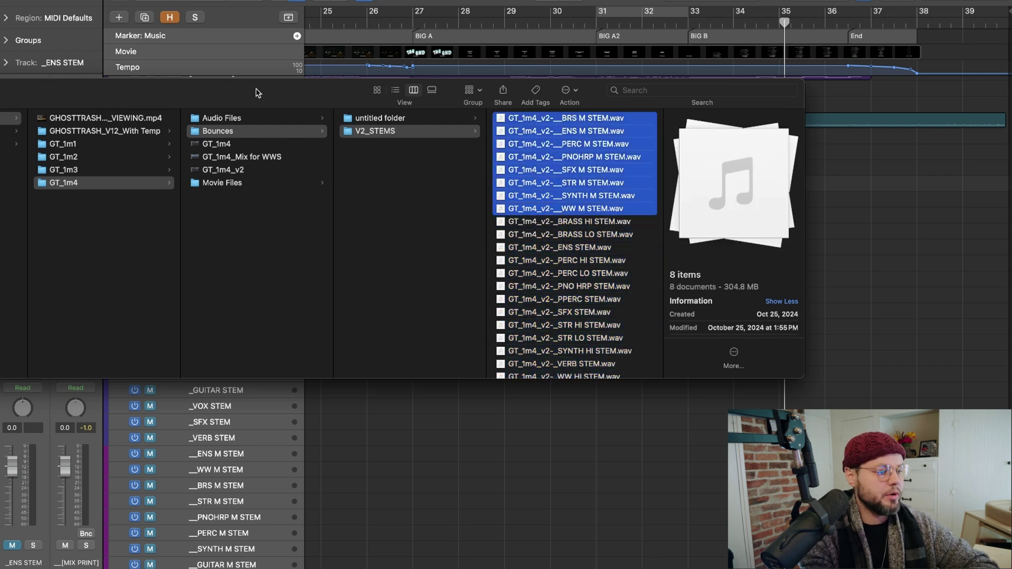
left_click_drag(259, 94, 473, 73)
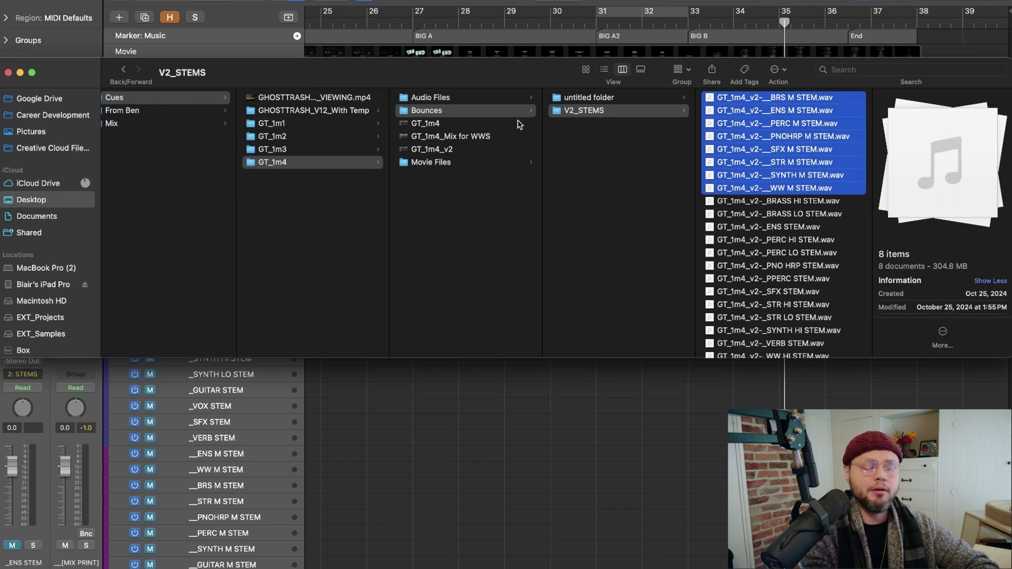
key("super+Tab")
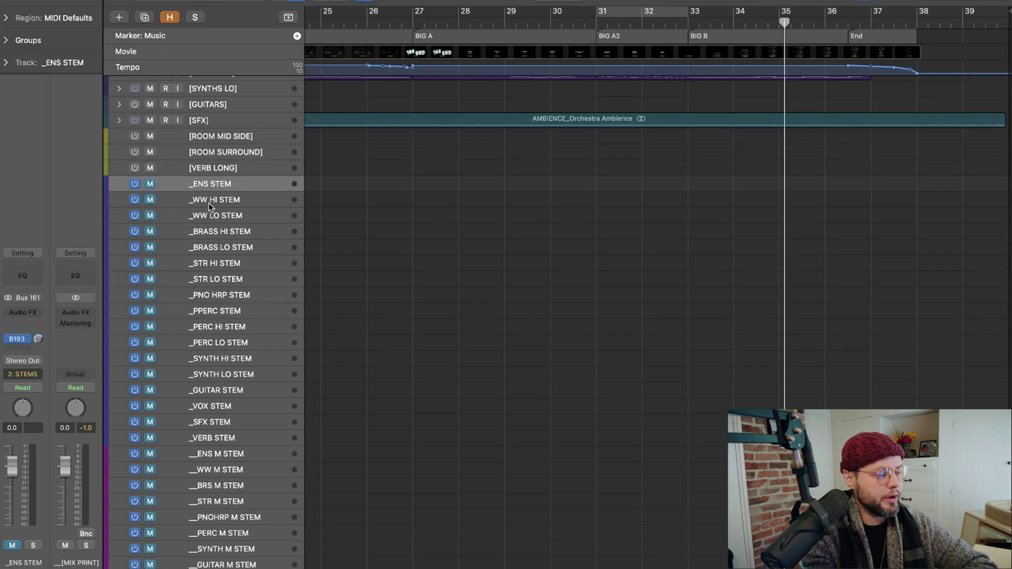
scroll(209, 204, "up", 10)
Step: Select the [STRINGS HI VIOLA] track stack and expand it to show its subtracks
left_click(206, 79)
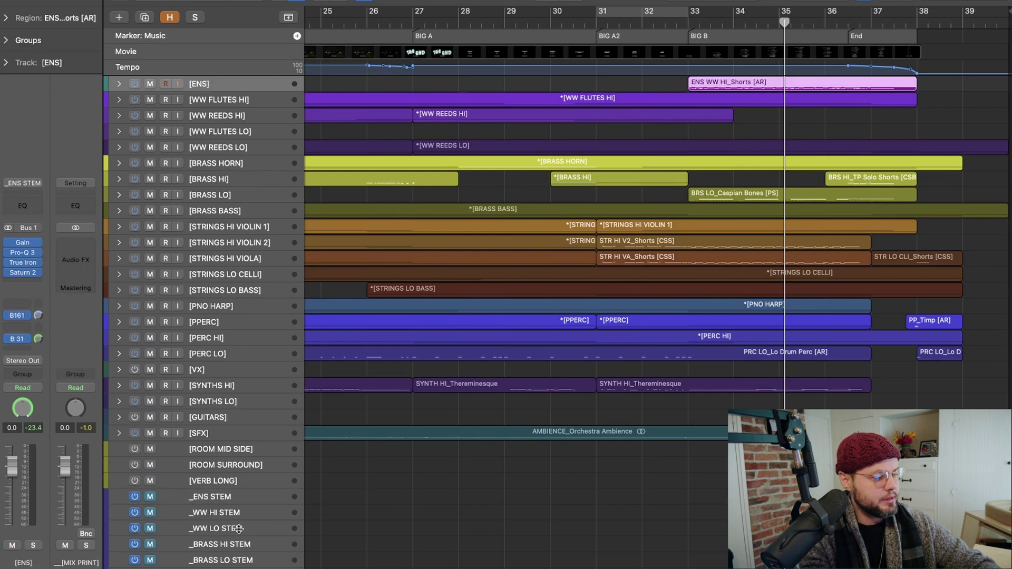
left_click(211, 482, "shift")
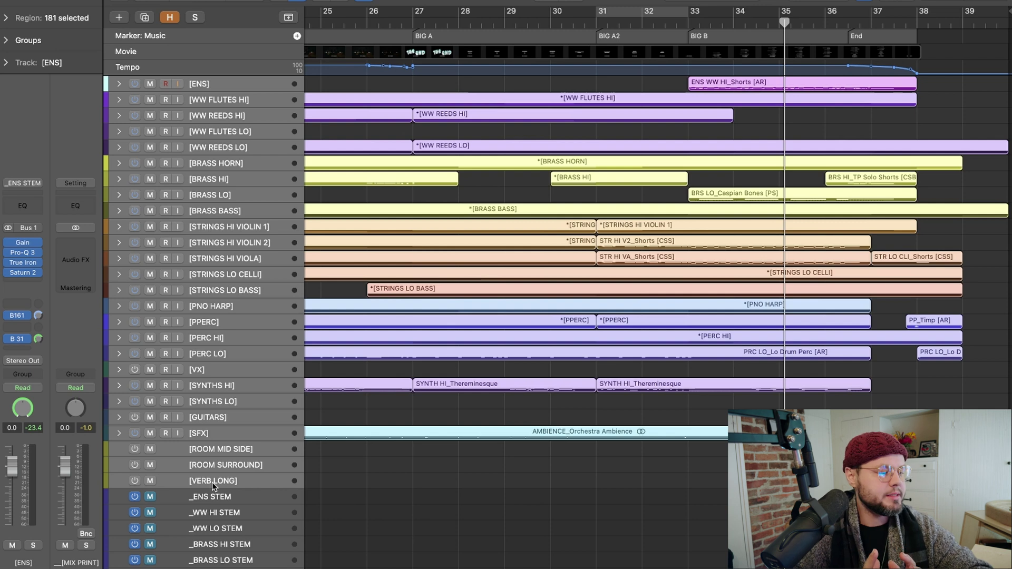
left_click(211, 257)
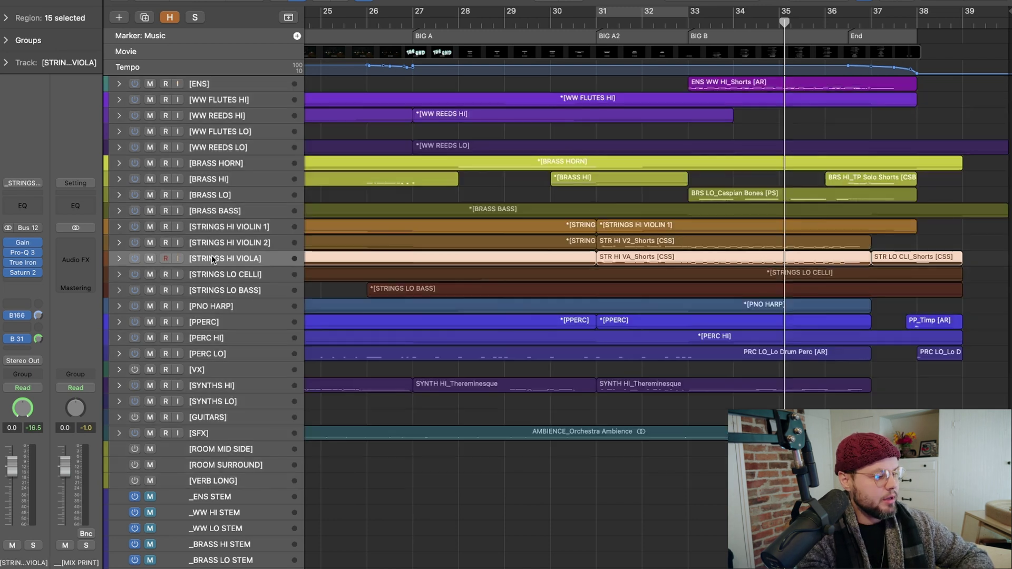
left_click(118, 258)
Step: Widen the track header area, collapse [STRINGS HI VIOLA], and expand [WW FLUTES HI]
scroll(259, 313, "down", 10)
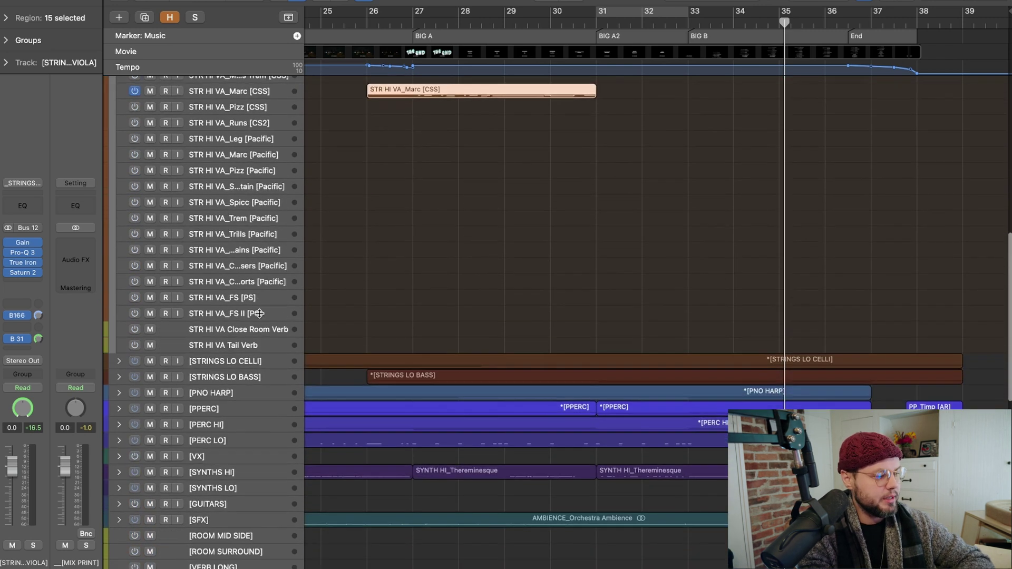
left_click_drag(301, 254, 355, 252)
scroll(138, 260, "up", 8)
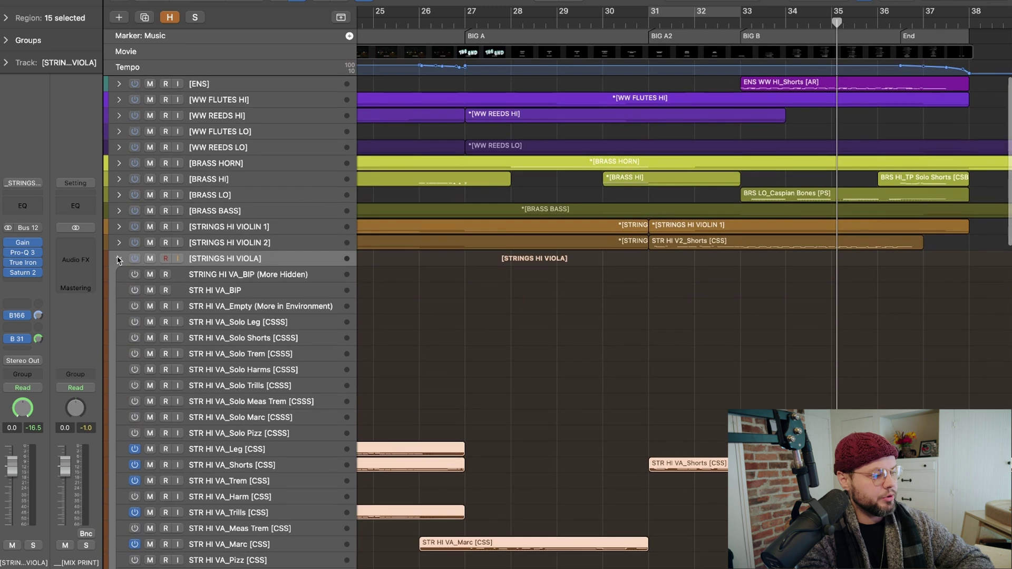
left_click(118, 259)
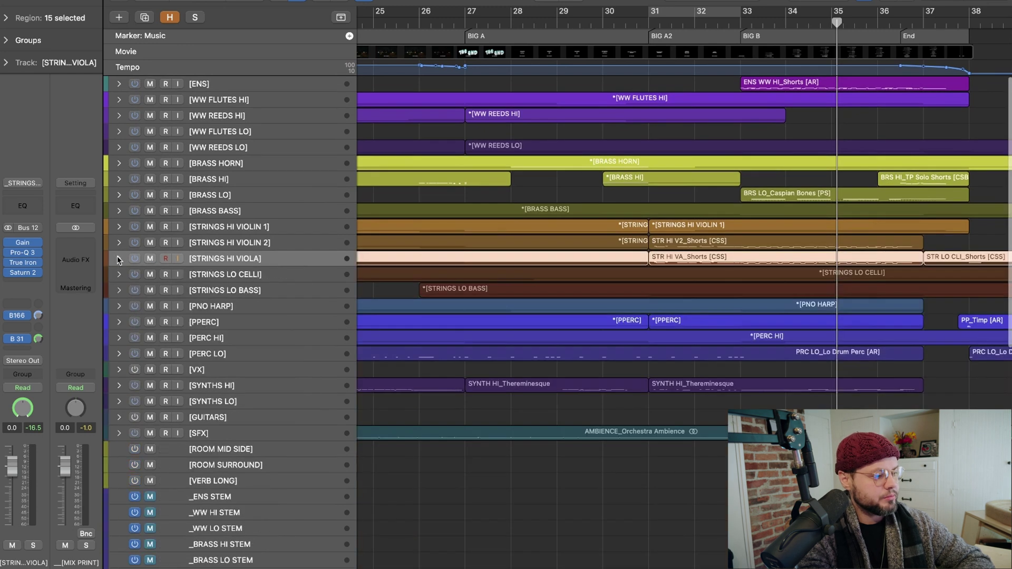
left_click(119, 101)
left_click(119, 101)
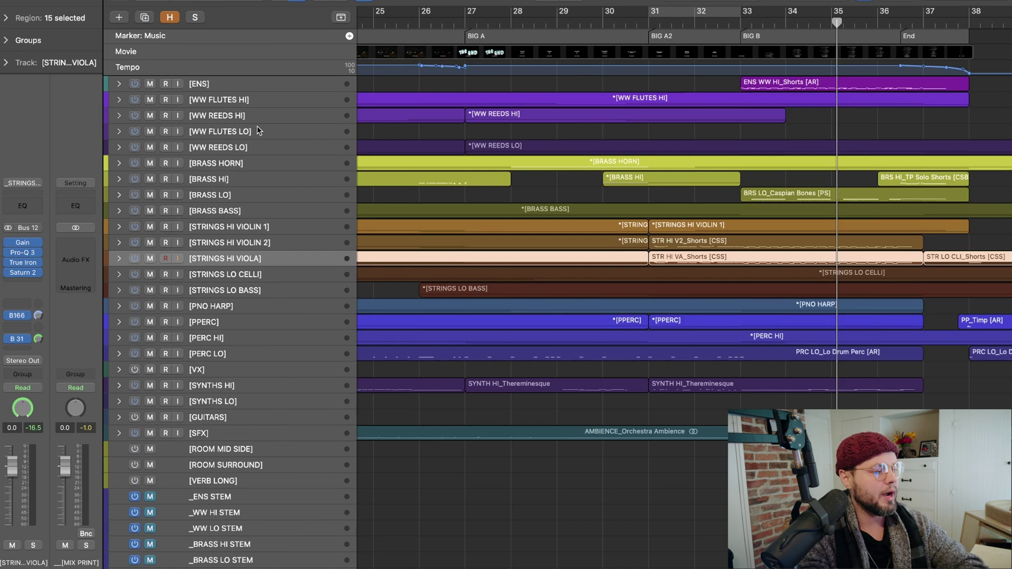
scroll(274, 213, "down", 3)
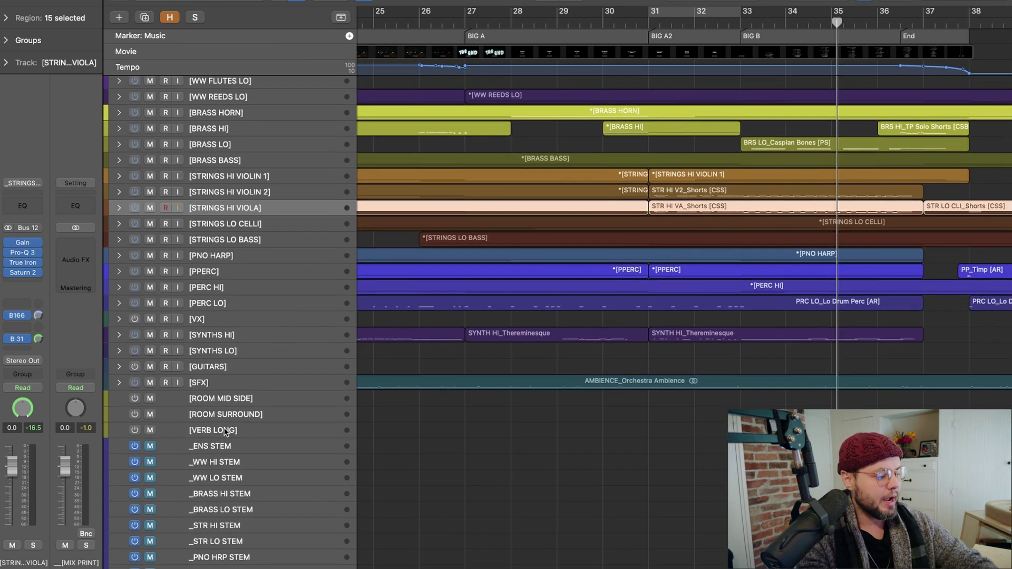
left_click(221, 430)
scroll(246, 252, "up", 3)
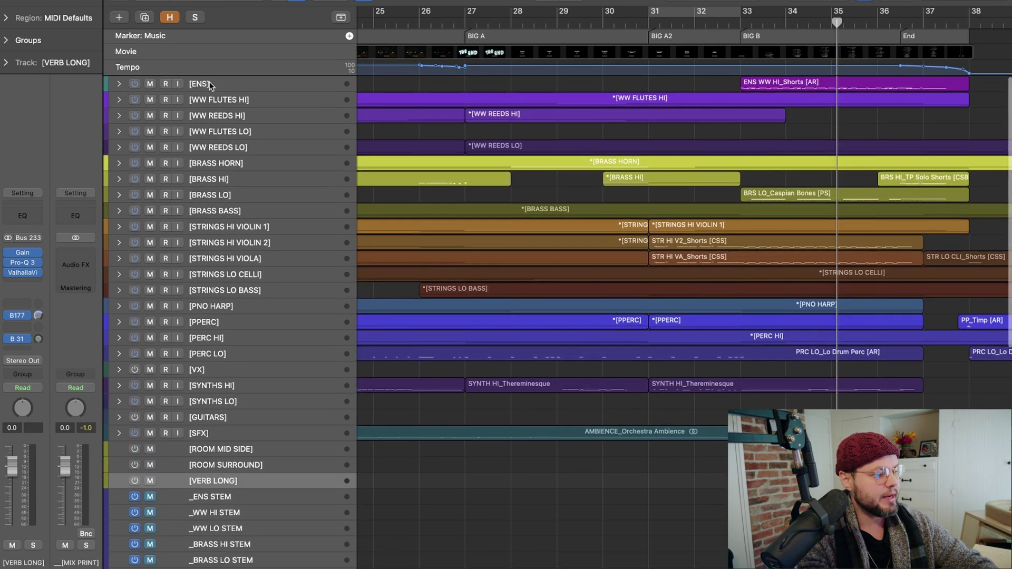
key("super+a")
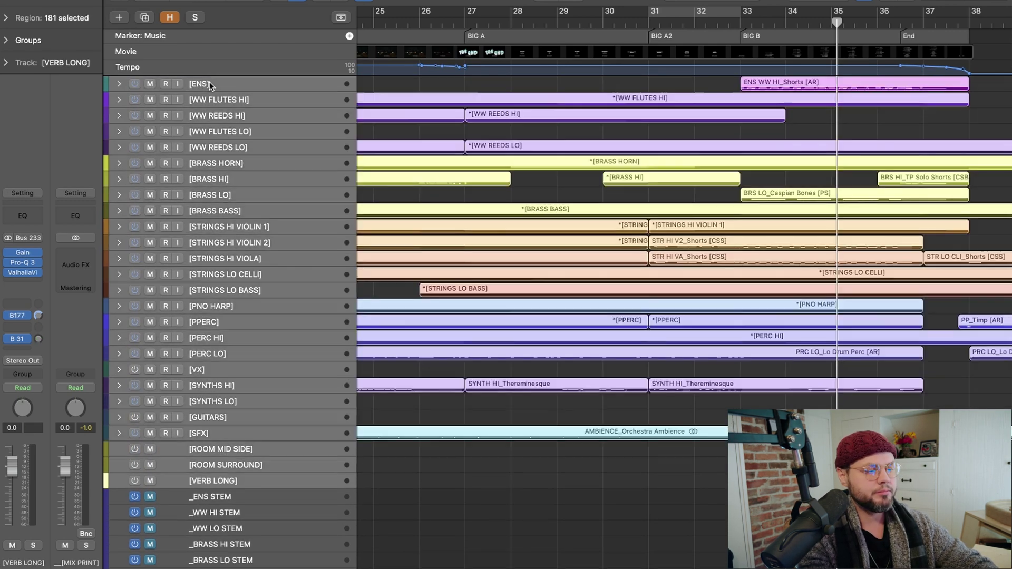
left_click(264, 85)
left_click(279, 102)
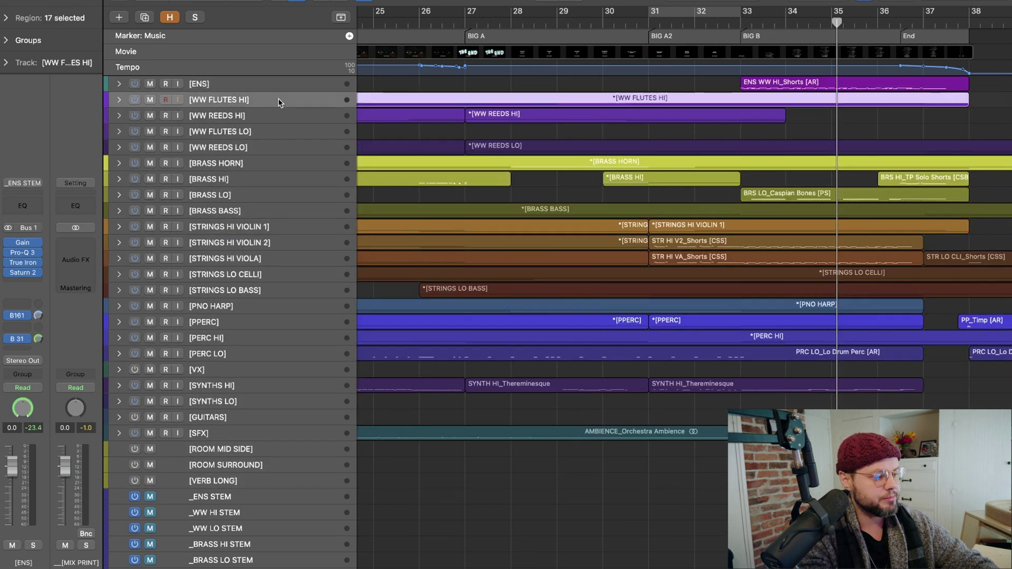
key("Down")
key("Down")
key("Down")
key("Down")
key("Down")
key("Down")
key("Down")
key("Down")
key("Down")
key("Down")
key("Down")
key("Down")
key("Down")
key("Down")
key("Down")
key("Down")
key("Down")
key("Down")
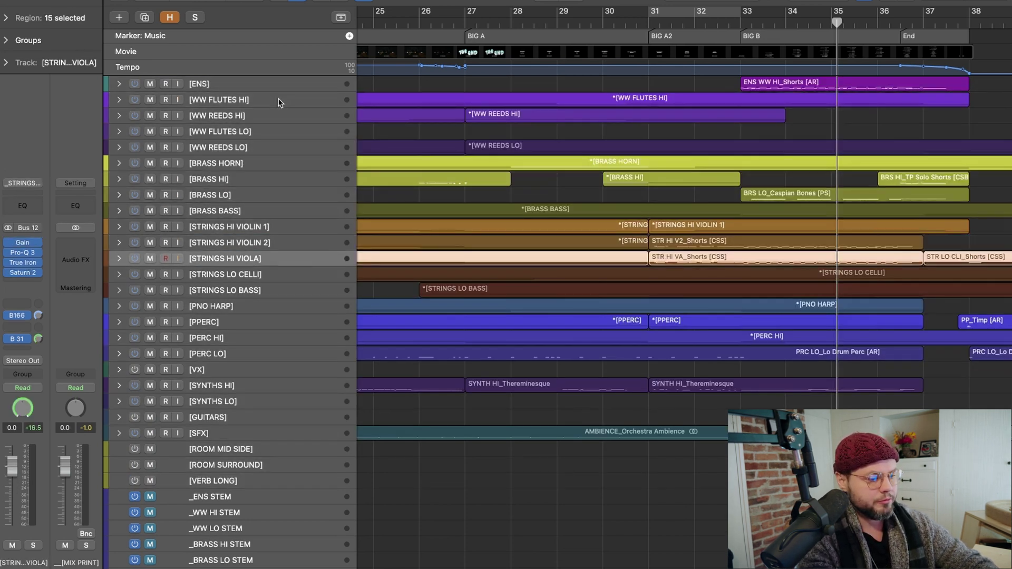
key("Down")
key("Down")
key("Down")
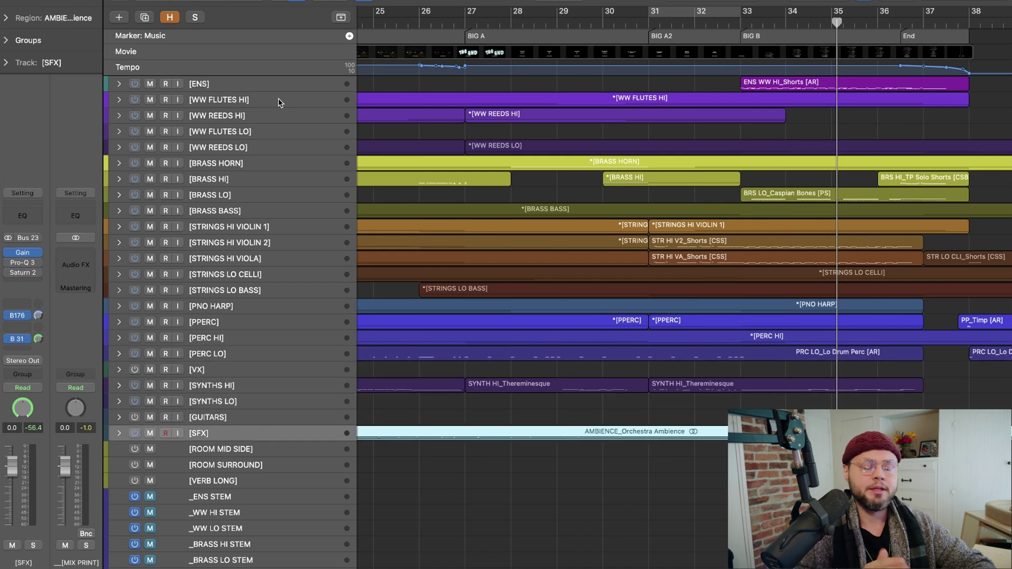
left_click(230, 97)
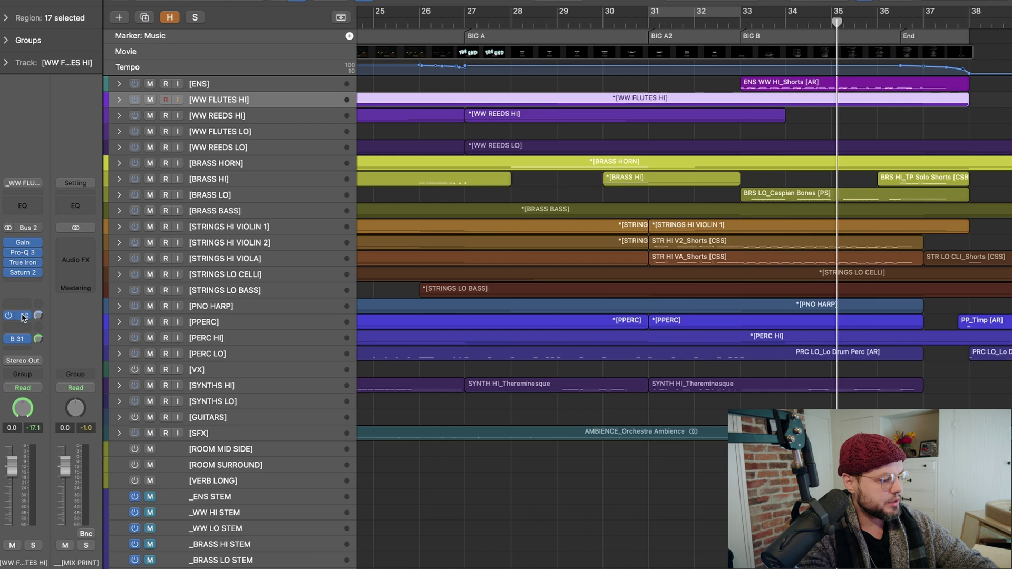
scroll(322, 232, "down", 5)
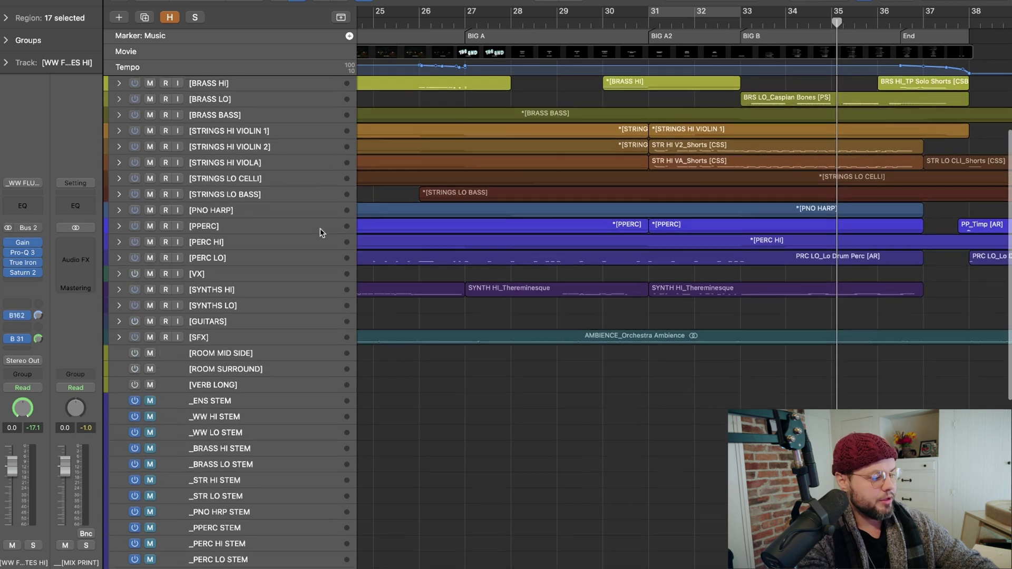
scroll(321, 232, "down", 8)
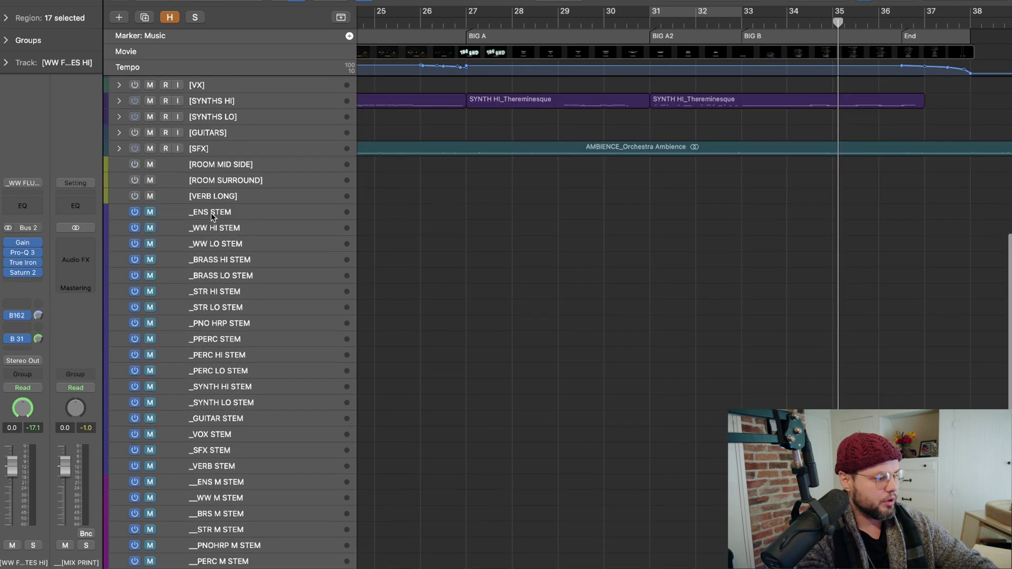
left_click(212, 214)
left_click(217, 467, "shift")
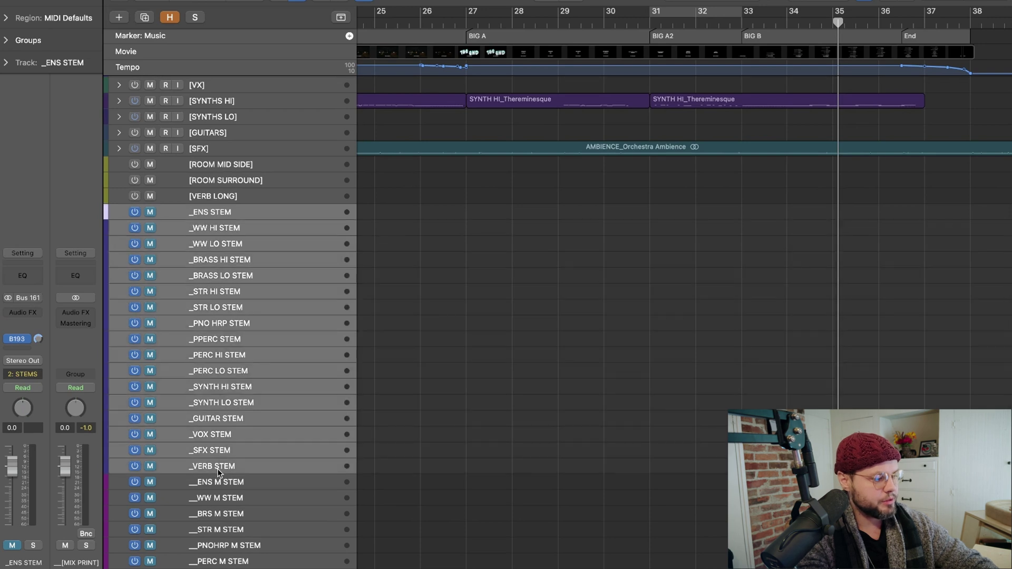
scroll(235, 174, "up", 12)
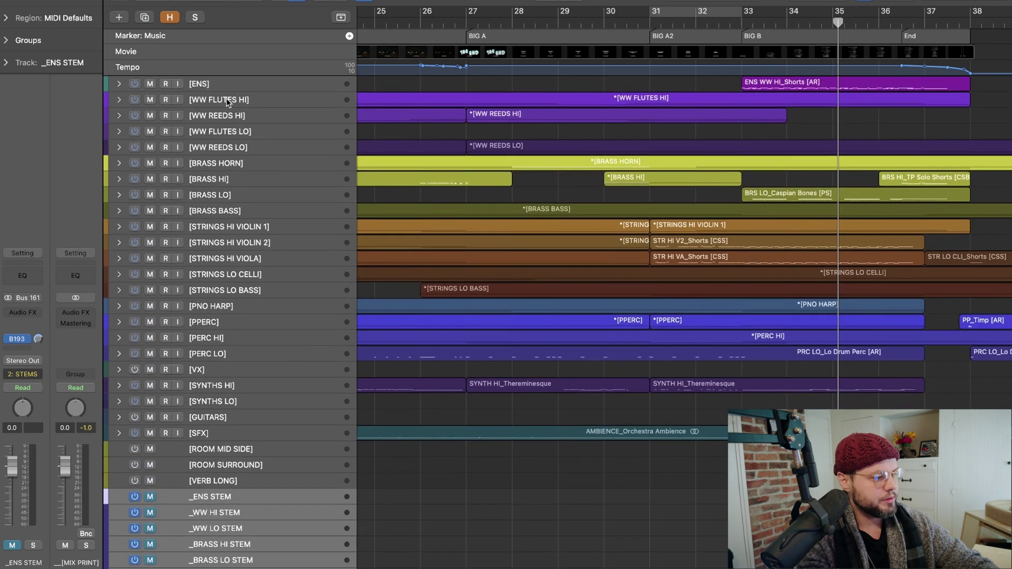
left_click(226, 98)
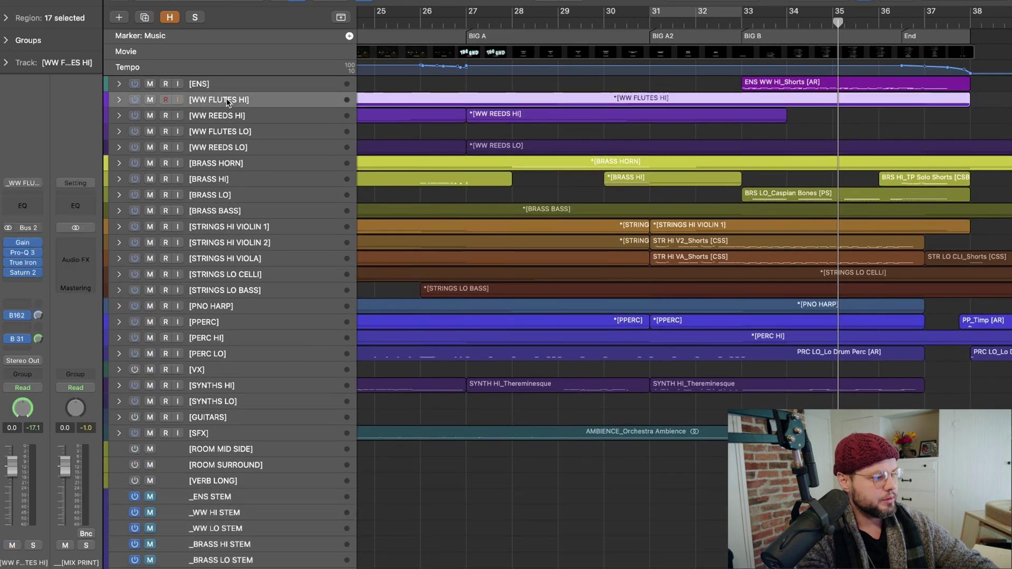
left_click(222, 146, "shift")
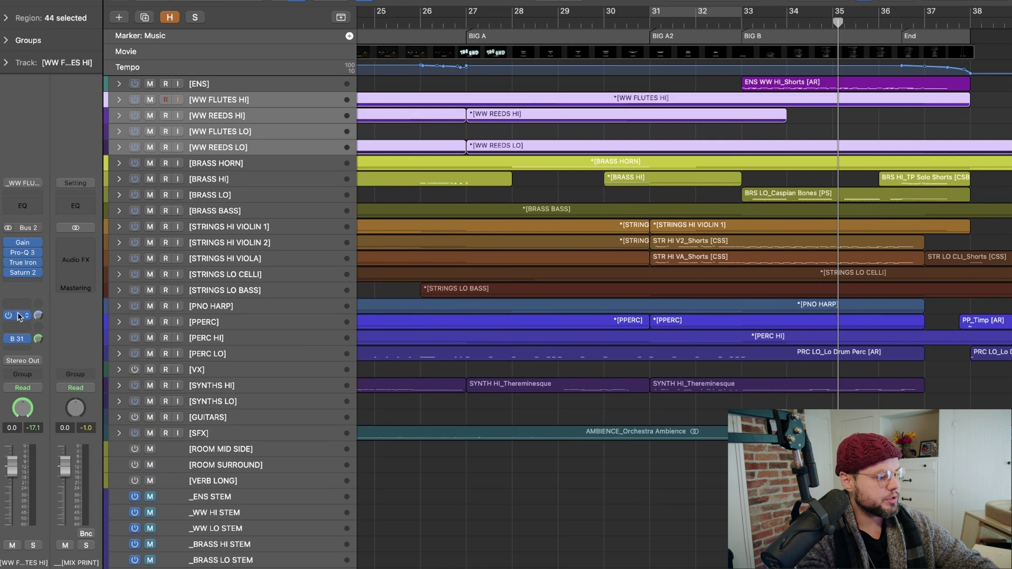
scroll(342, 230, "down", 10)
scroll(265, 209, "up", 3)
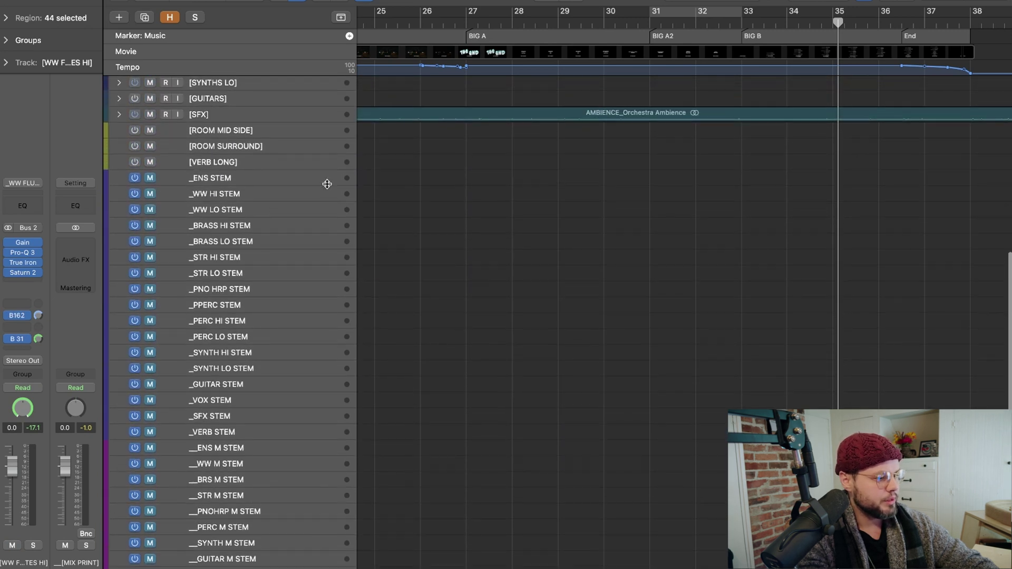
left_click(214, 196)
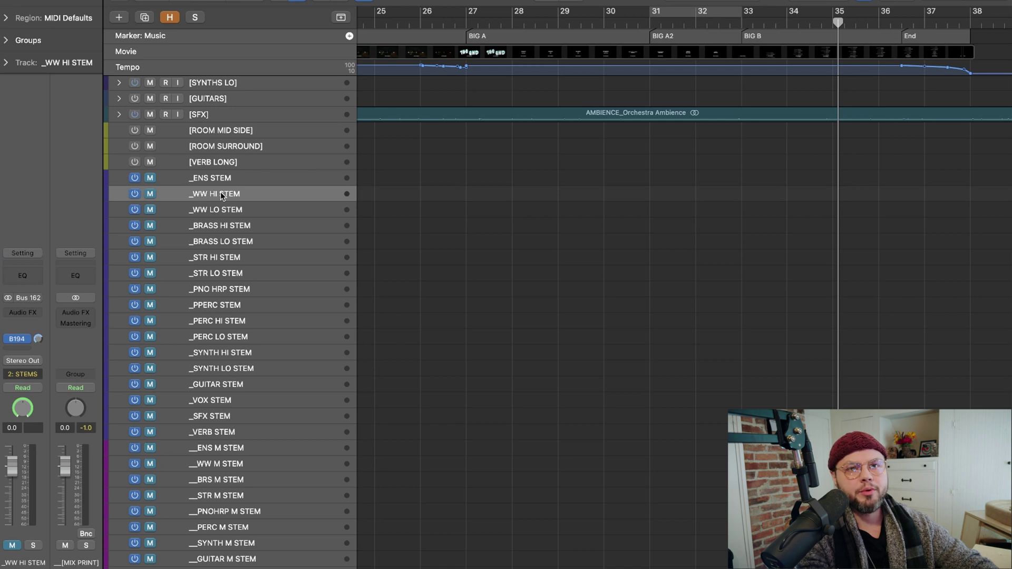
left_click(235, 211)
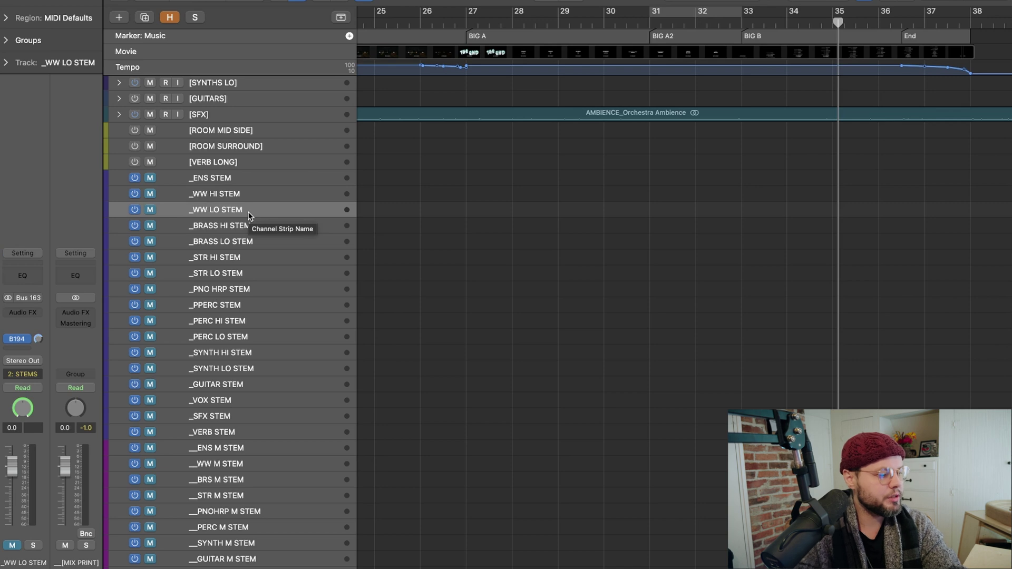
scroll(248, 215, "up", 10)
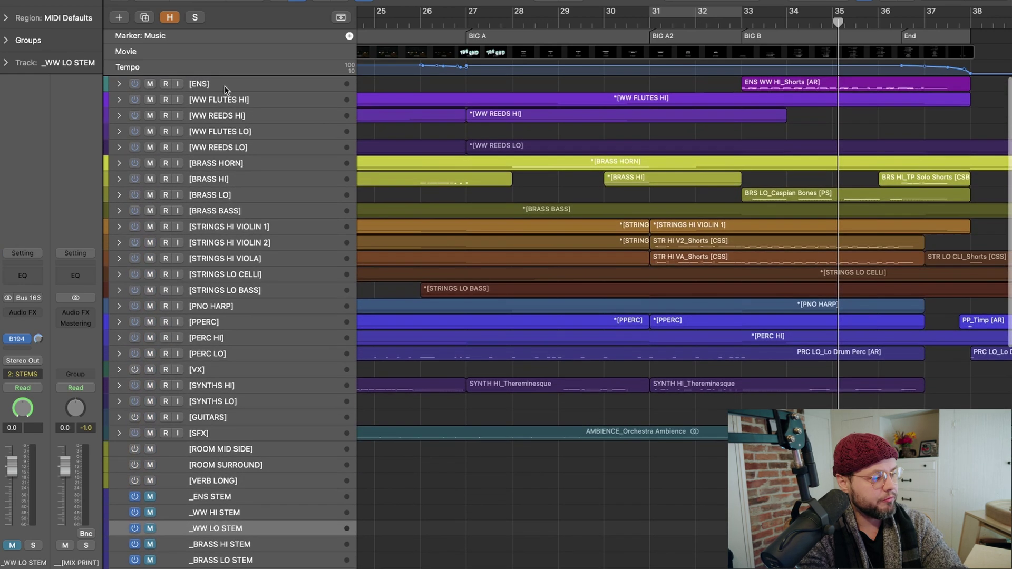
left_click(225, 86)
key("Down")
key("Down")
key("Down")
key("Down")
key("Down")
key("Down")
key("Down")
key("Down")
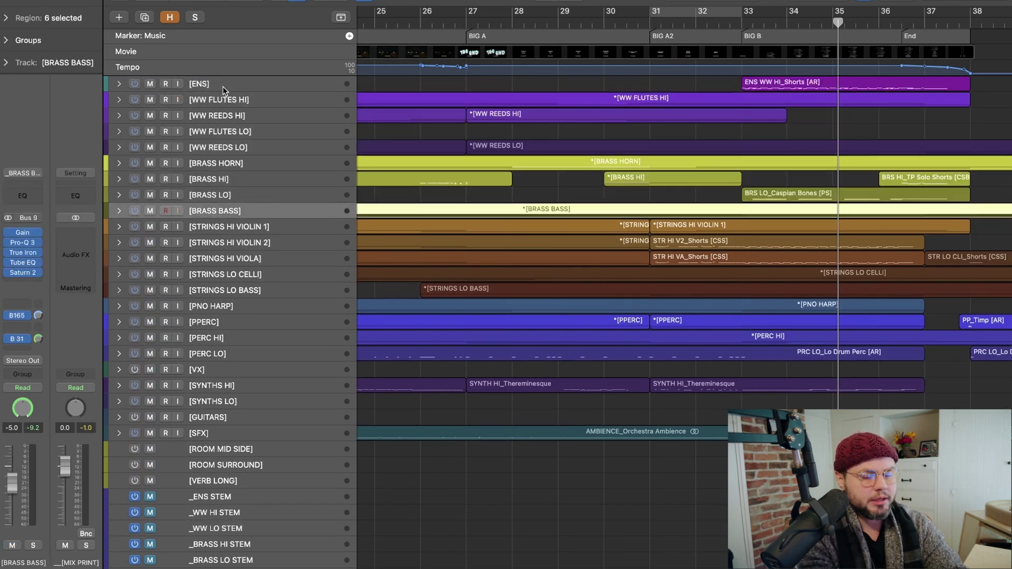
key("Down")
key("Down")
key("Down")
key("Down")
key("Down")
key("Down")
key("Down")
key("Down")
scroll(230, 91, "down", 13)
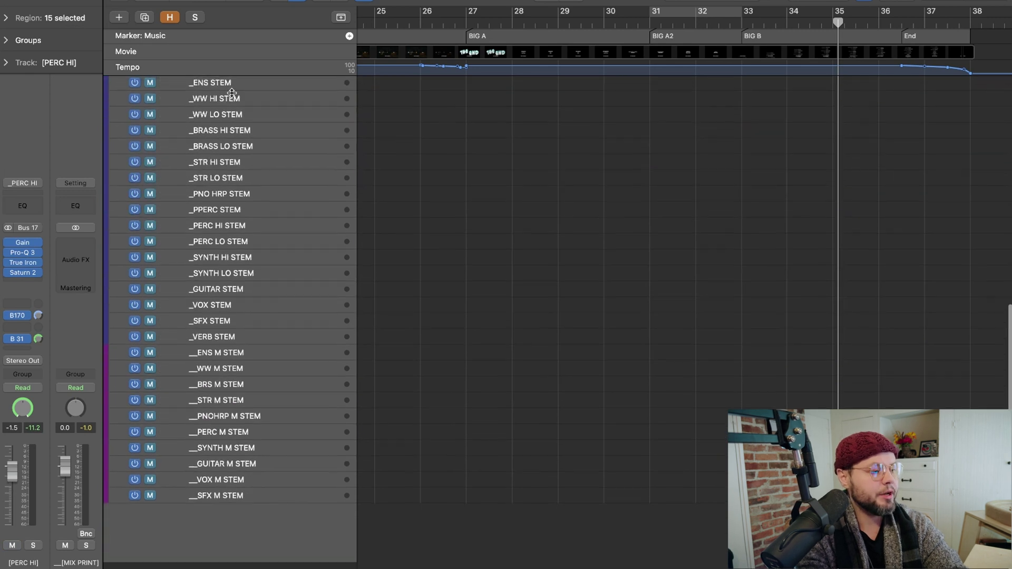
scroll(232, 93, "up", 5)
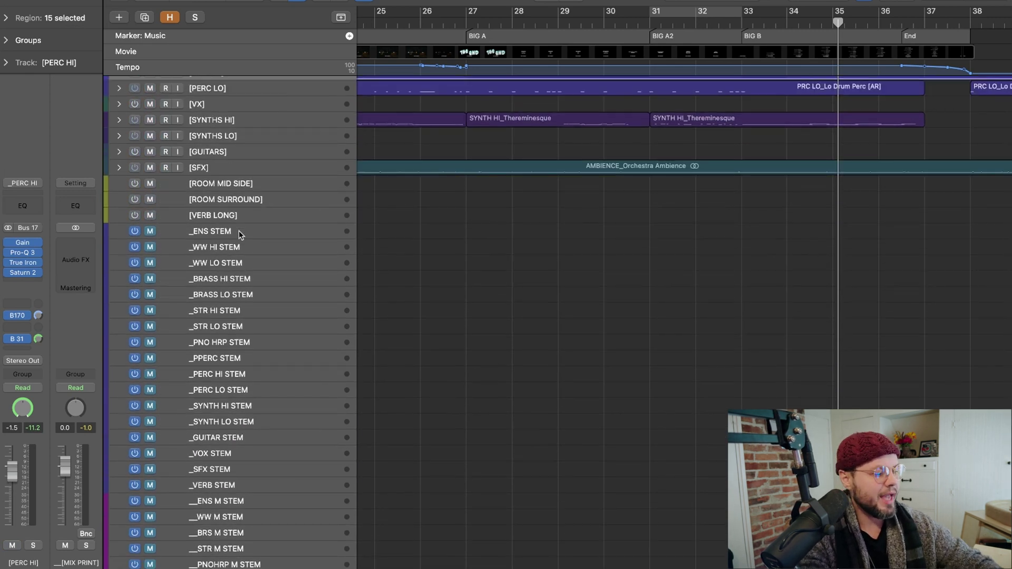
left_click(239, 232)
scroll(236, 388, "down", 4)
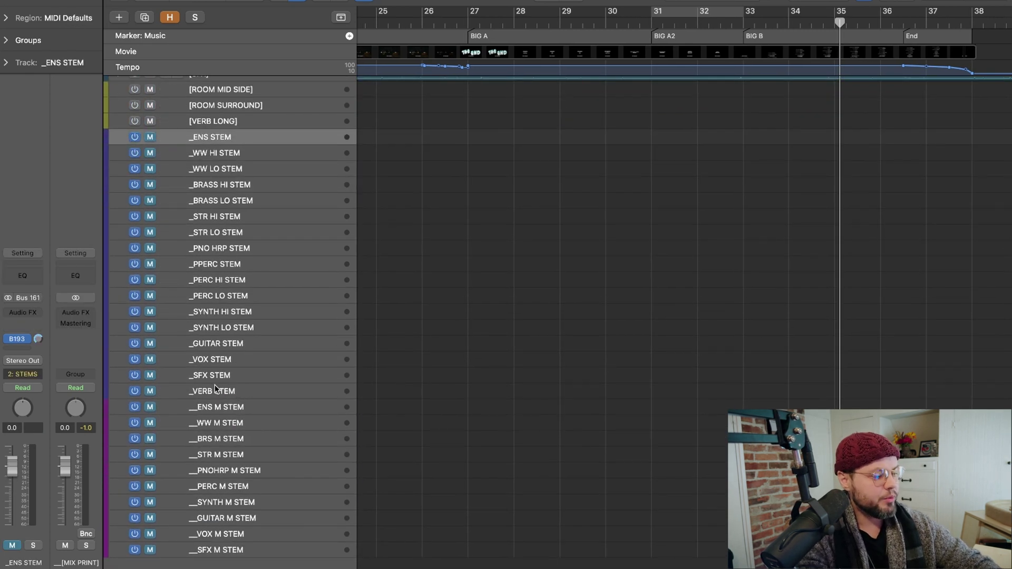
left_click(214, 389, "shift")
scroll(270, 226, "down", 3)
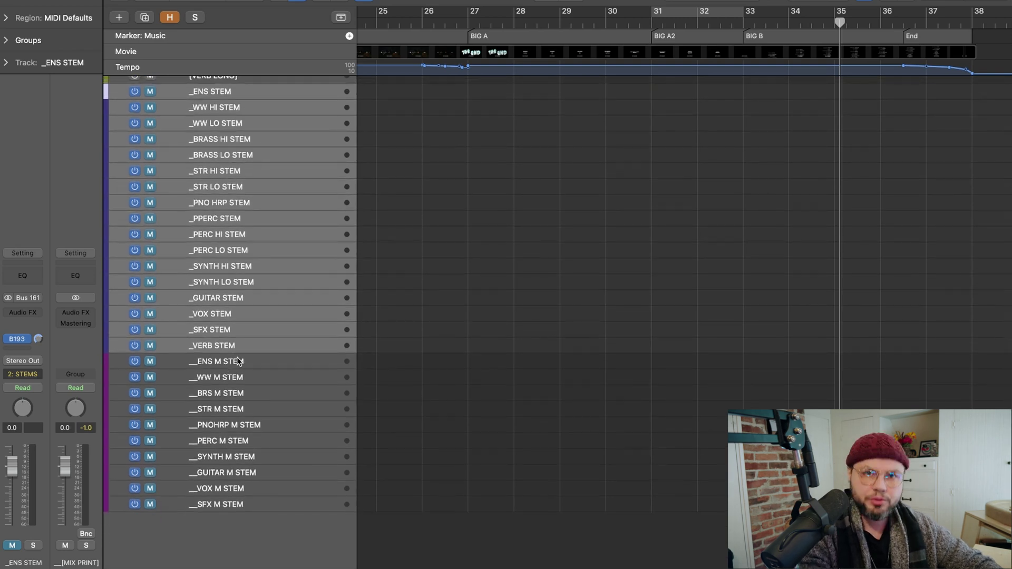
left_click(236, 361)
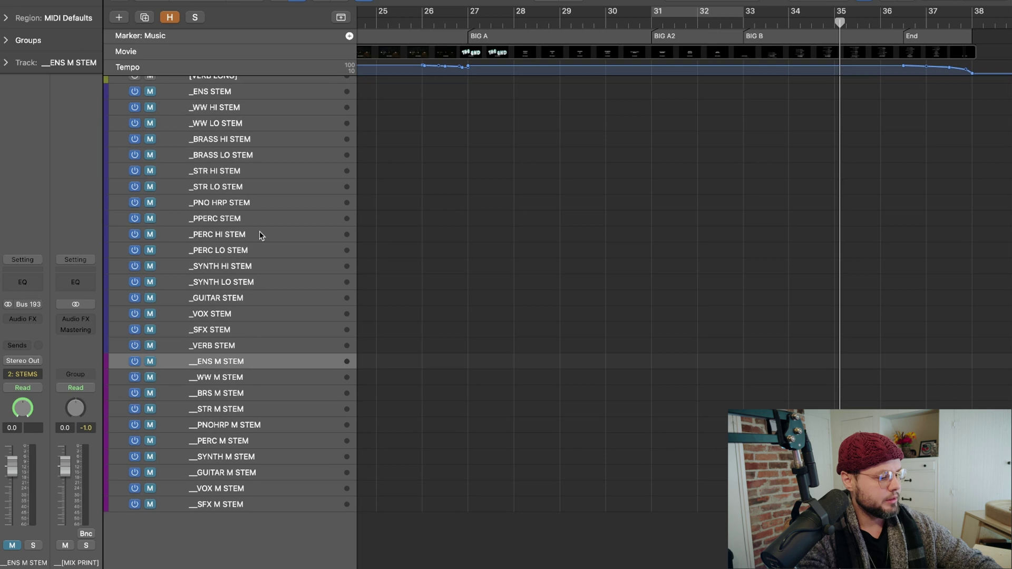
scroll(259, 236, "up", 5)
scroll(259, 236, "down", 3)
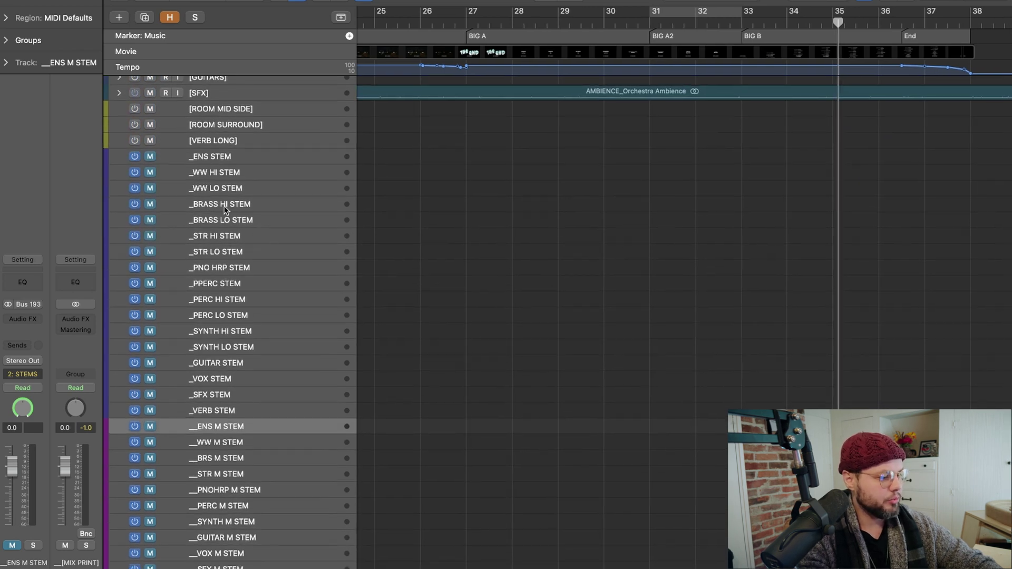
left_click(224, 173)
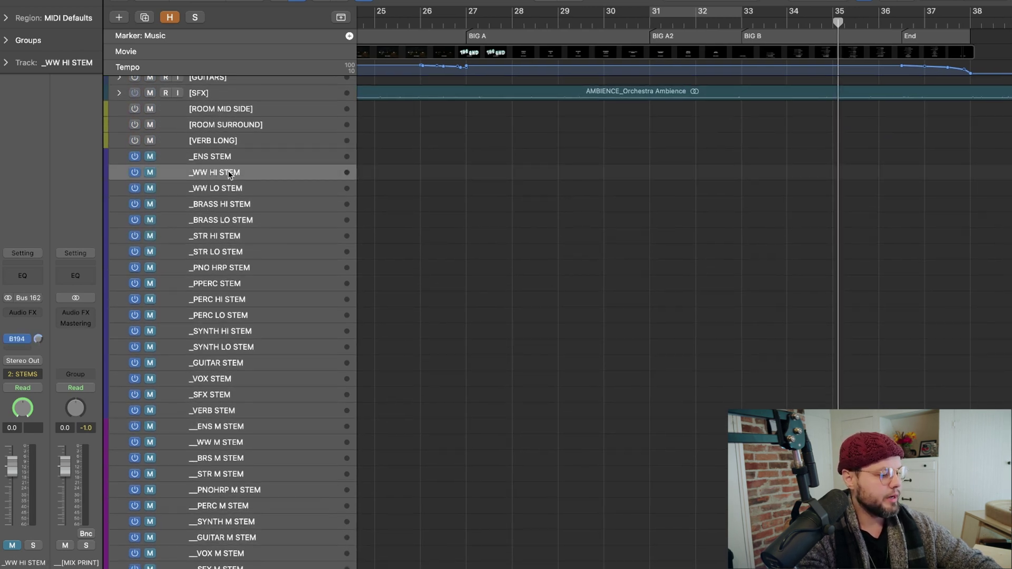
scroll(245, 274, "down", 3)
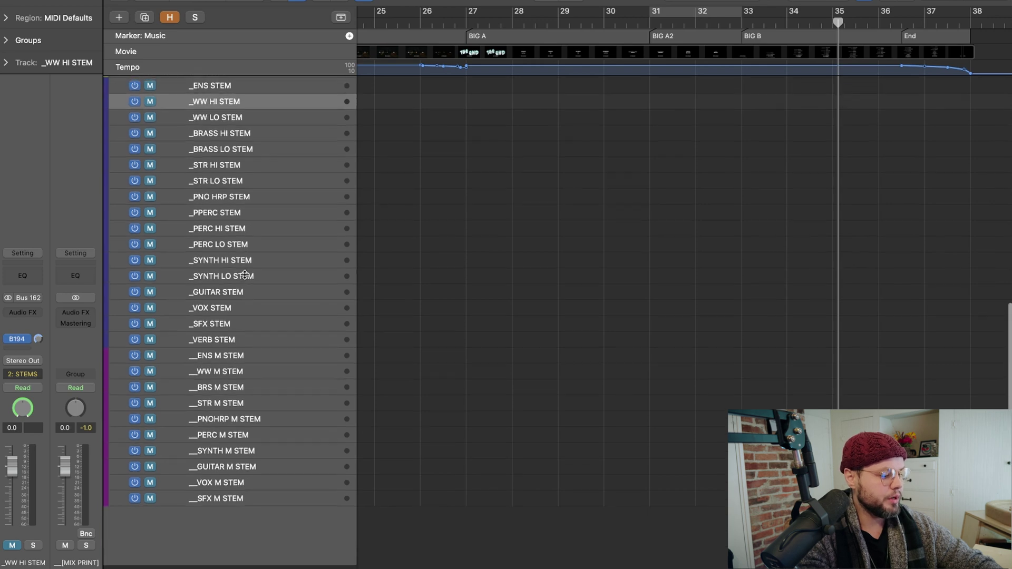
left_click(216, 376)
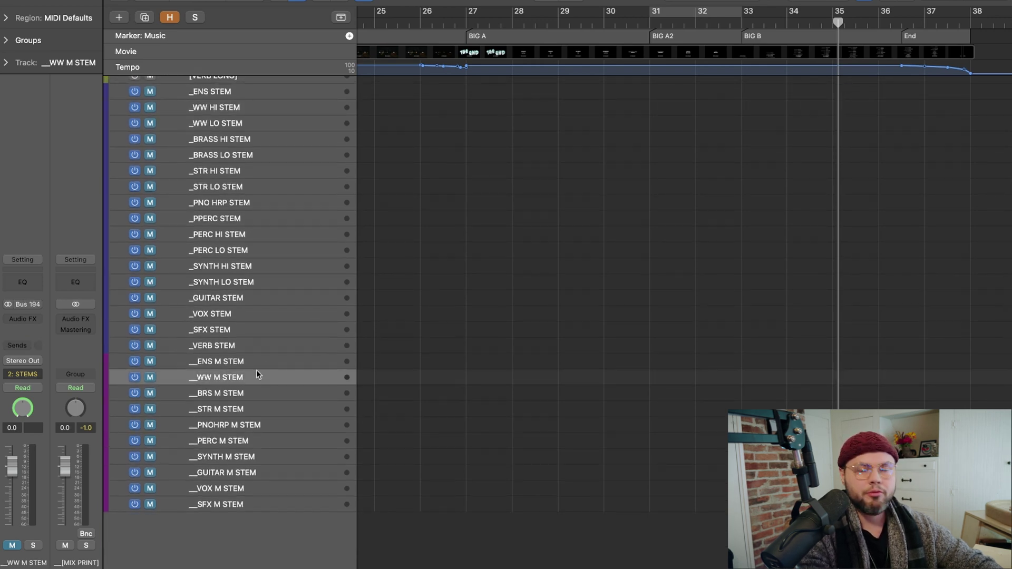
scroll(243, 235, "up", 15)
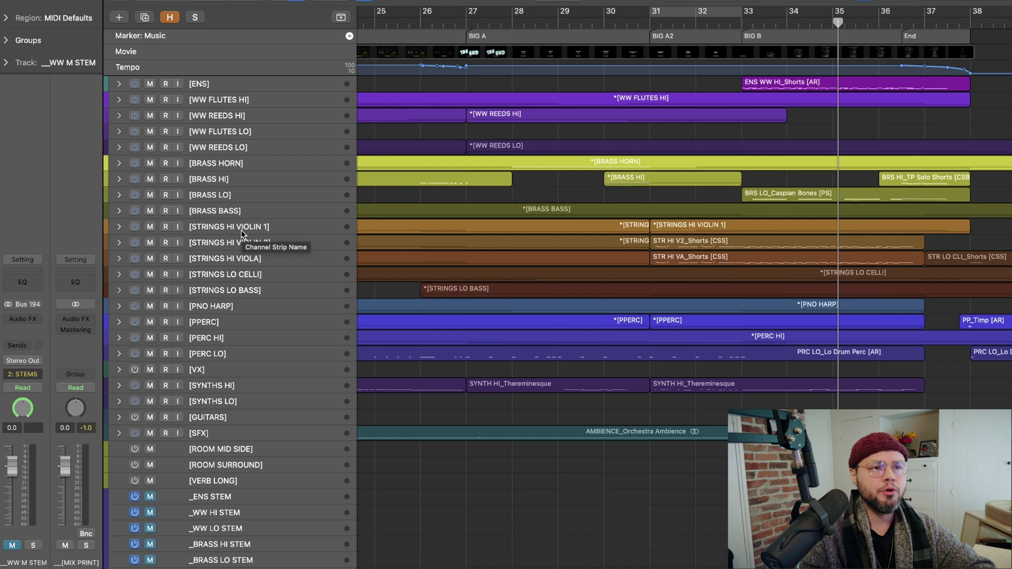
scroll(241, 230, "down", 10)
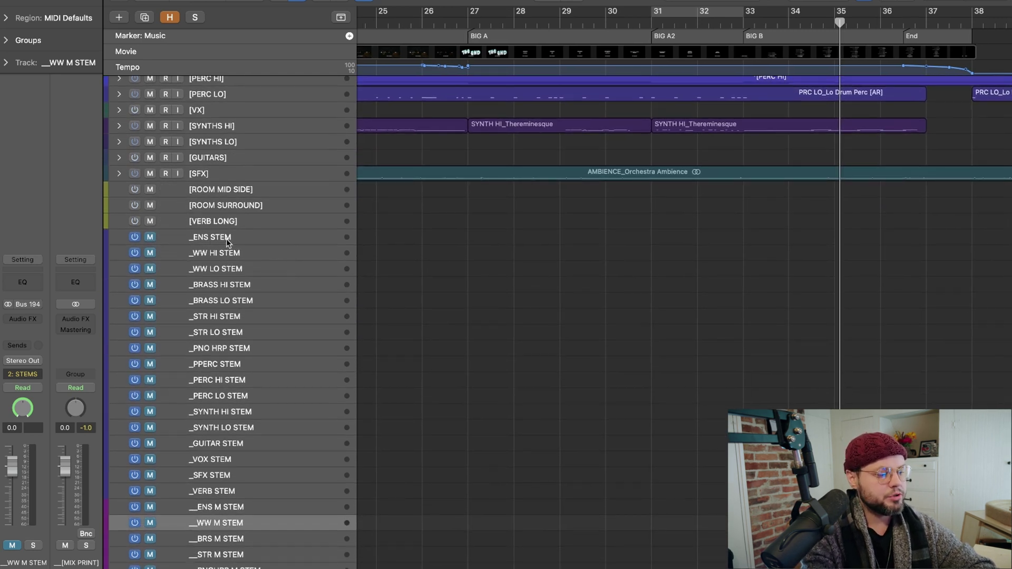
left_click(236, 238)
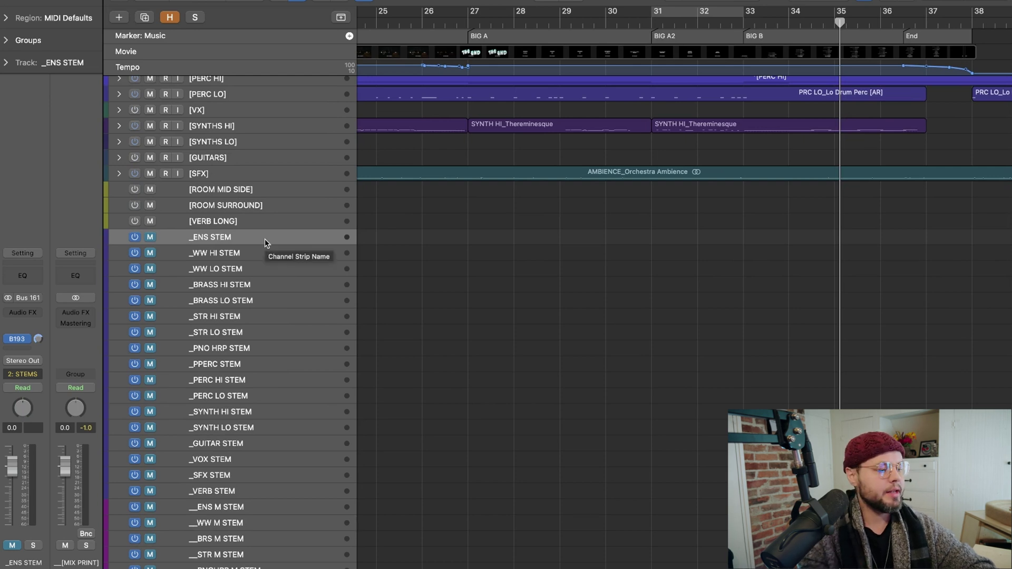
key("Down")
key("Down")
key("Up")
key("Up")
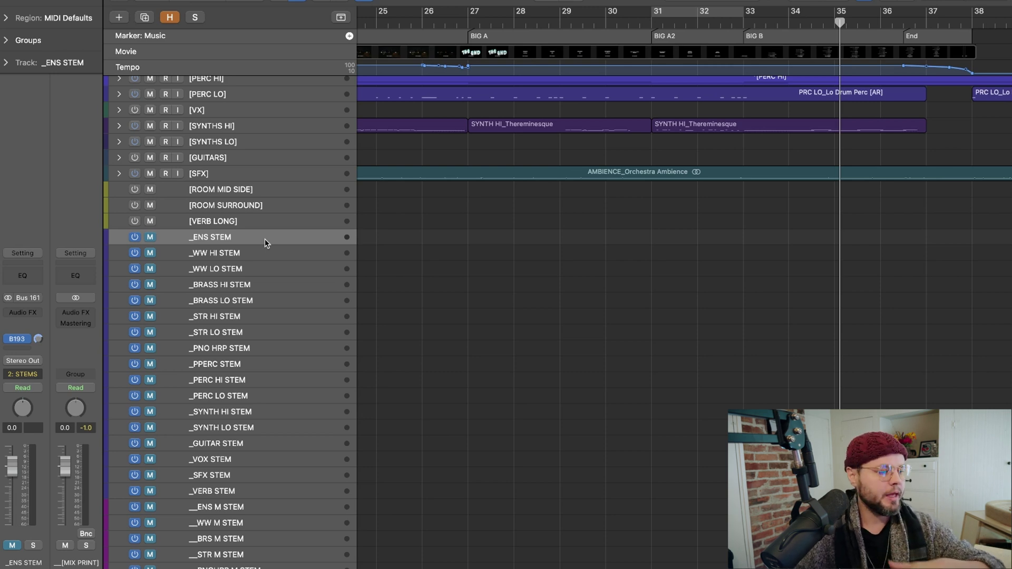
left_click(236, 301)
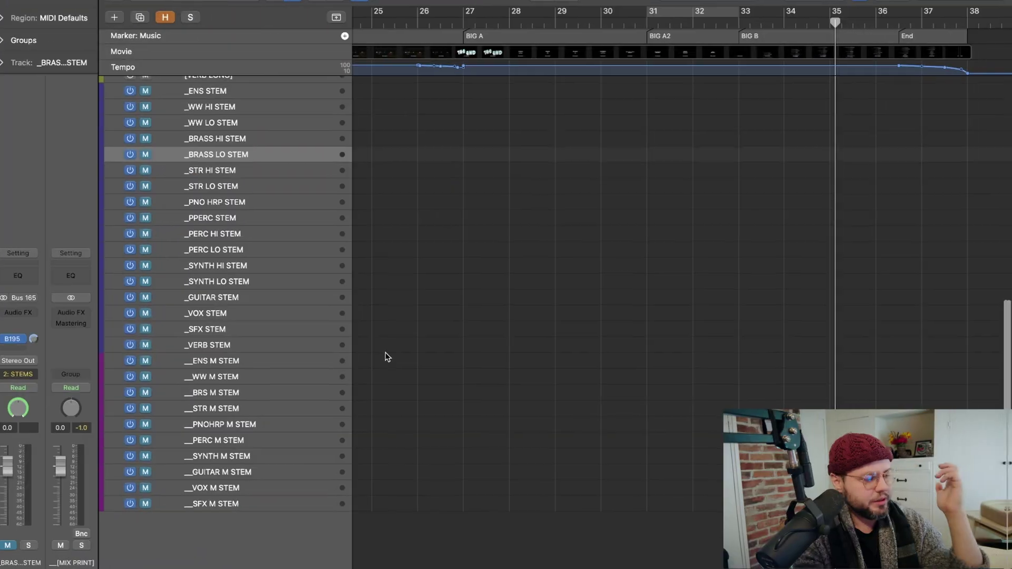
scroll(391, 357, "up", 15)
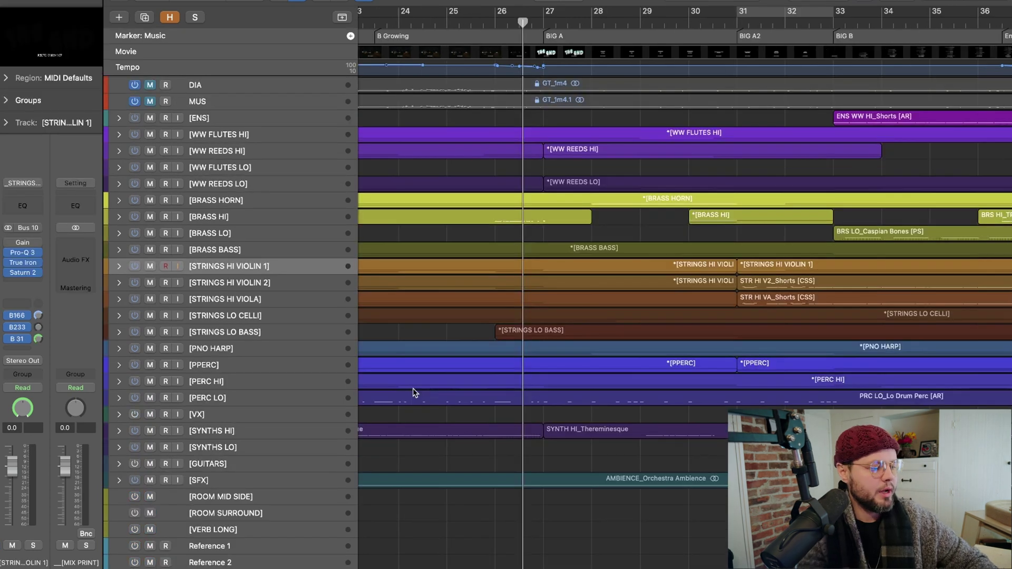
scroll(413, 388, "down", 2)
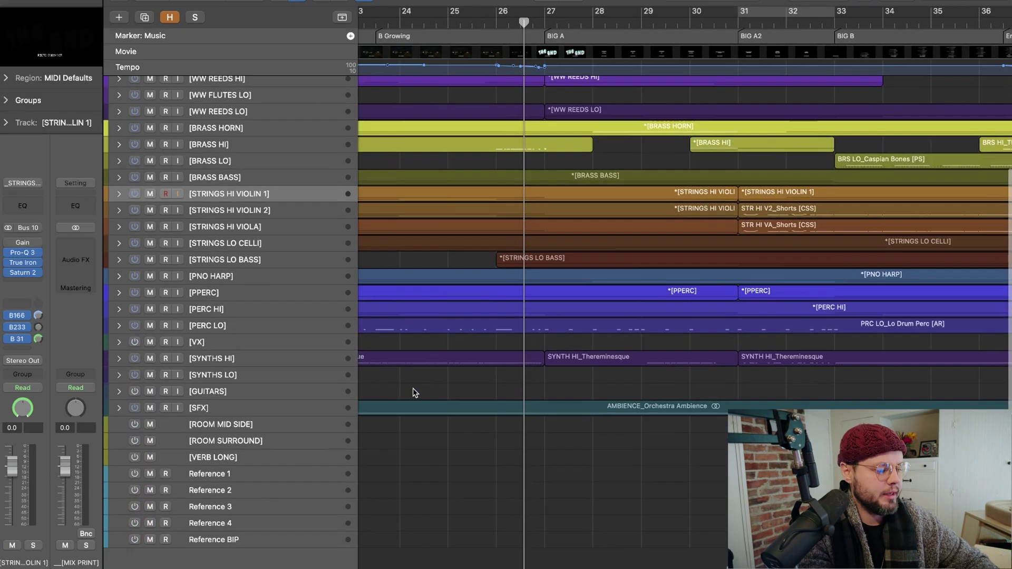
scroll(413, 393, "up", 1)
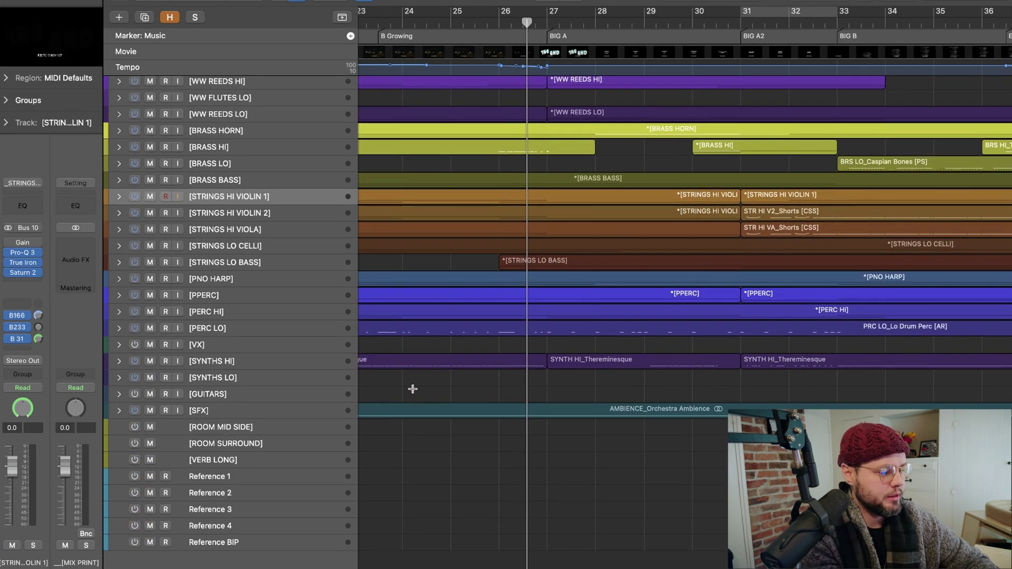
scroll(412, 389, "up", 2)
scroll(412, 393, "down", 12)
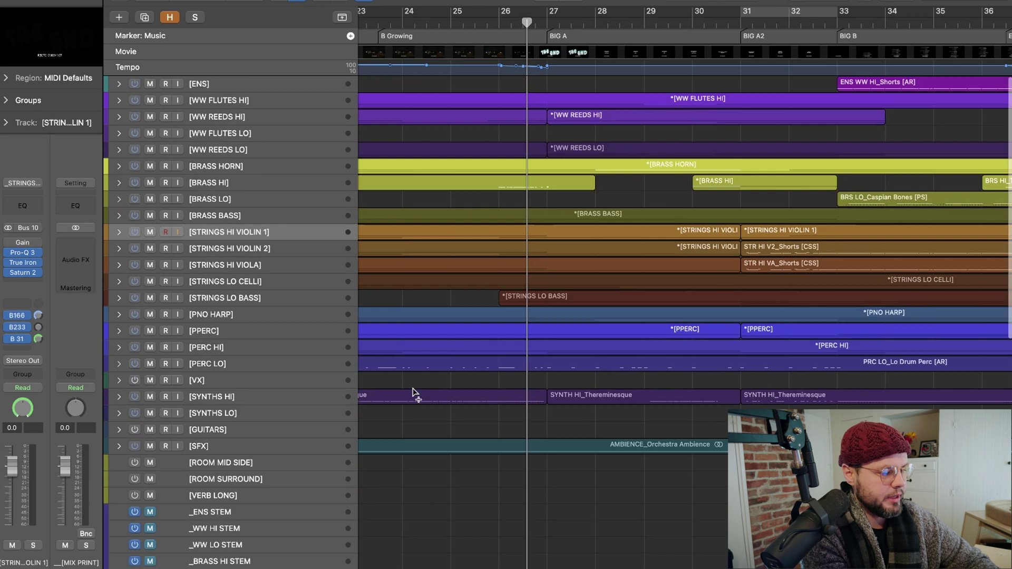
scroll(271, 318, "down", 5)
scroll(272, 320, "up", 10)
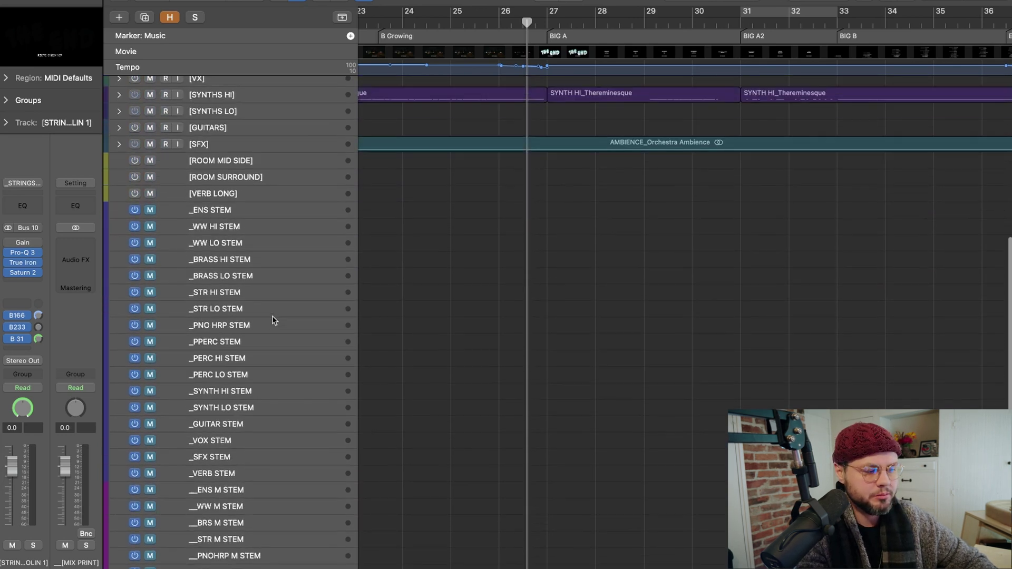
scroll(272, 320, "up", 5)
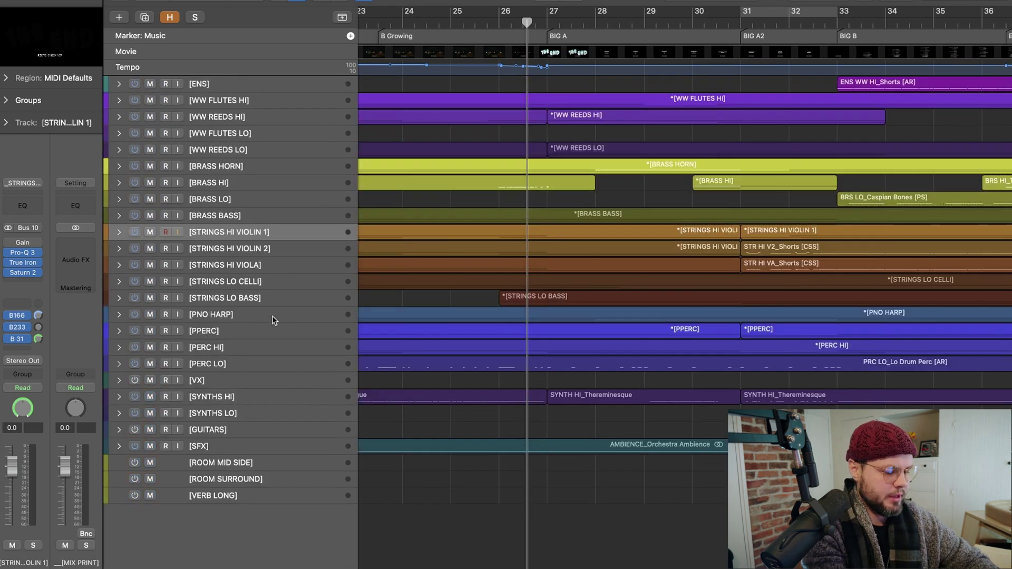
scroll(272, 320, "up", 3)
scroll(273, 320, "down", 3)
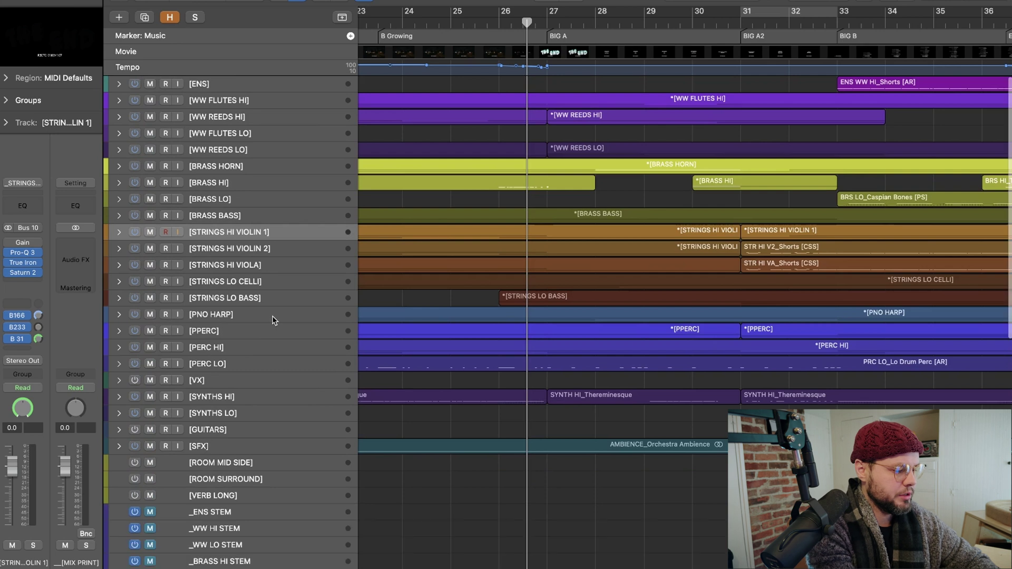
scroll(273, 320, "down", 6)
scroll(272, 320, "up", 6)
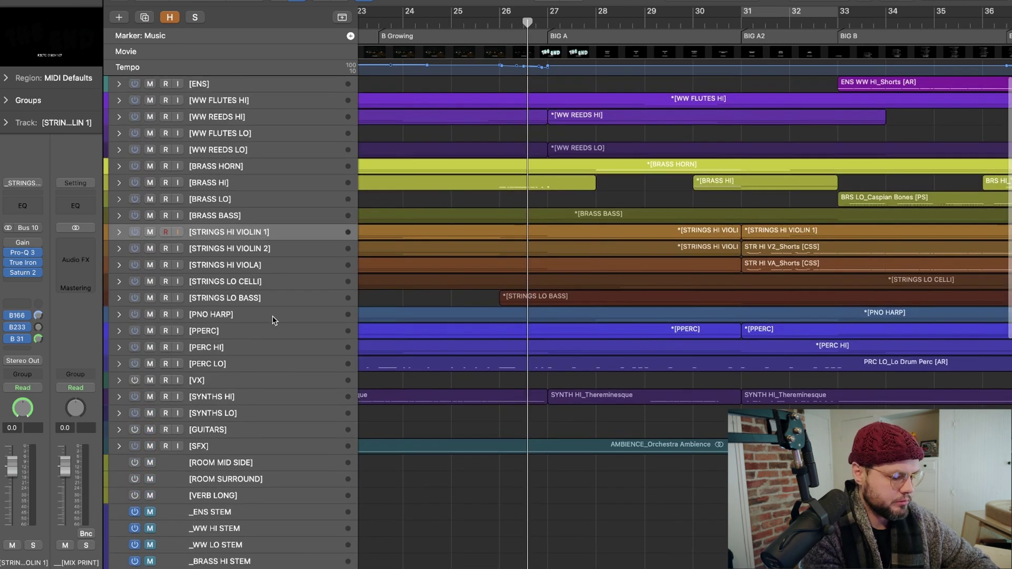
scroll(272, 320, "down", 6)
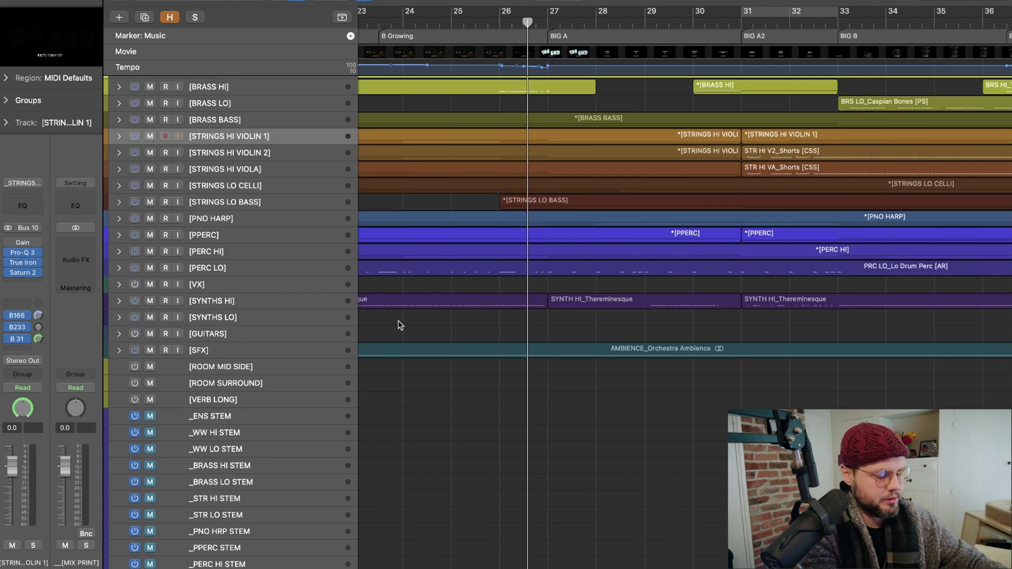
key("alt+k")
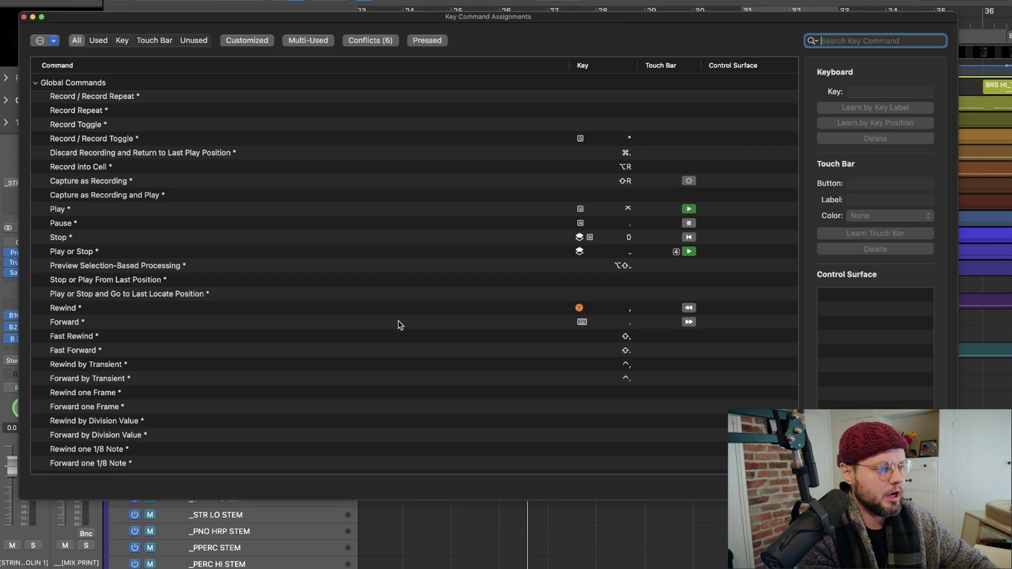
left_click_drag(248, 23, 266, 20)
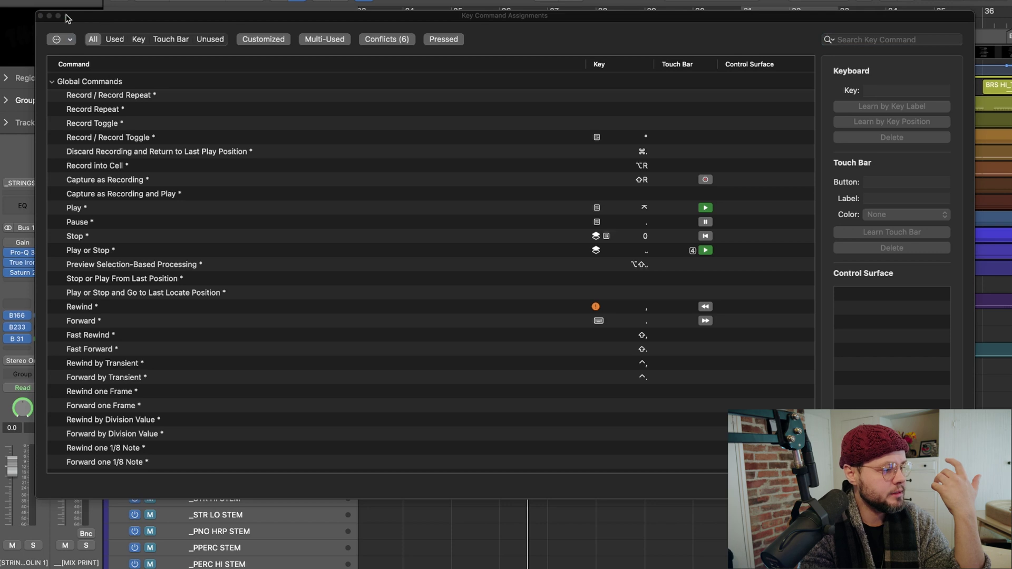
left_click(40, 18)
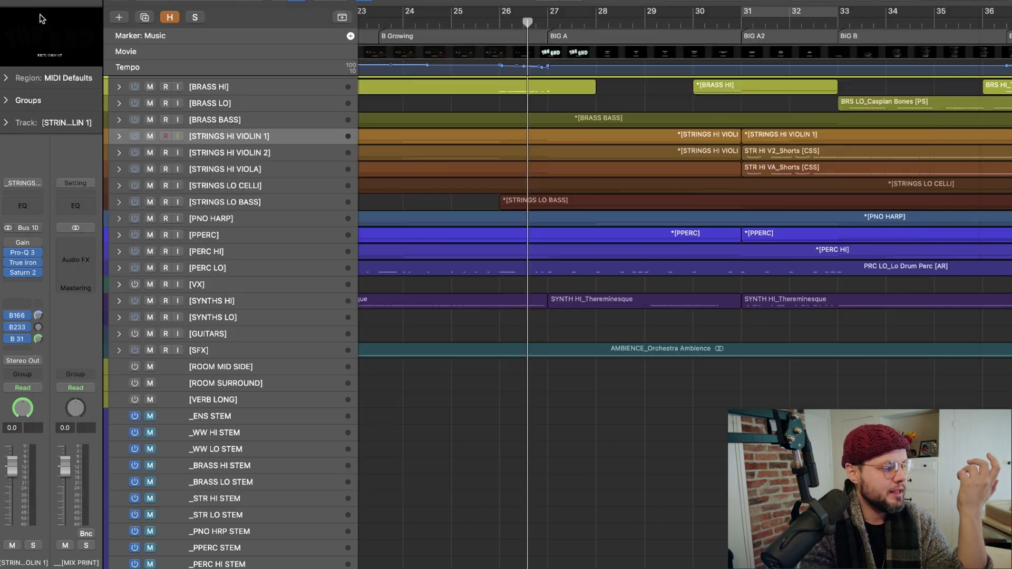
scroll(251, 174, "up", 5)
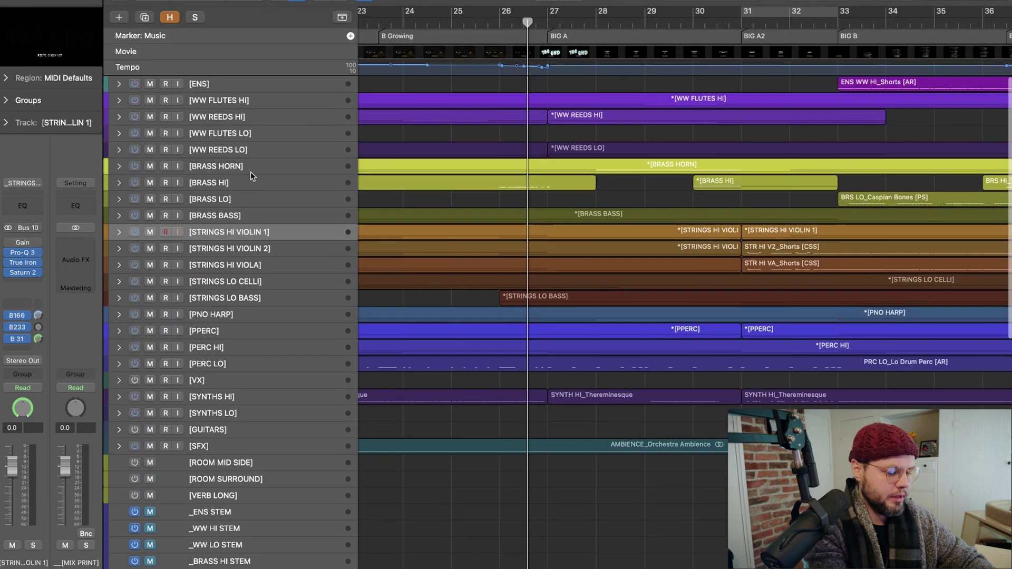
scroll(251, 172, "up", 3)
scroll(251, 172, "down", 6)
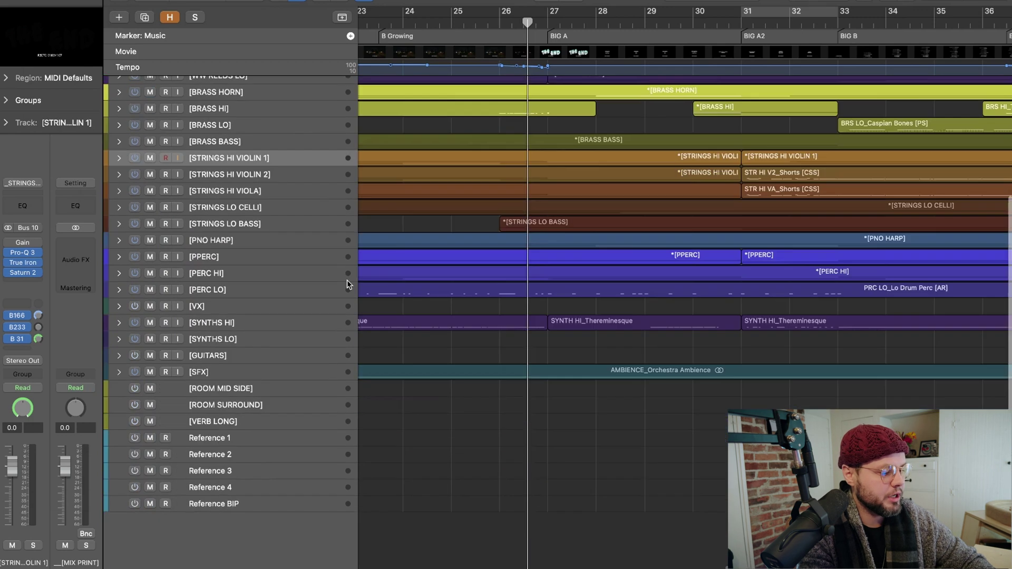
scroll(251, 172, "up", 6)
left_click(207, 81)
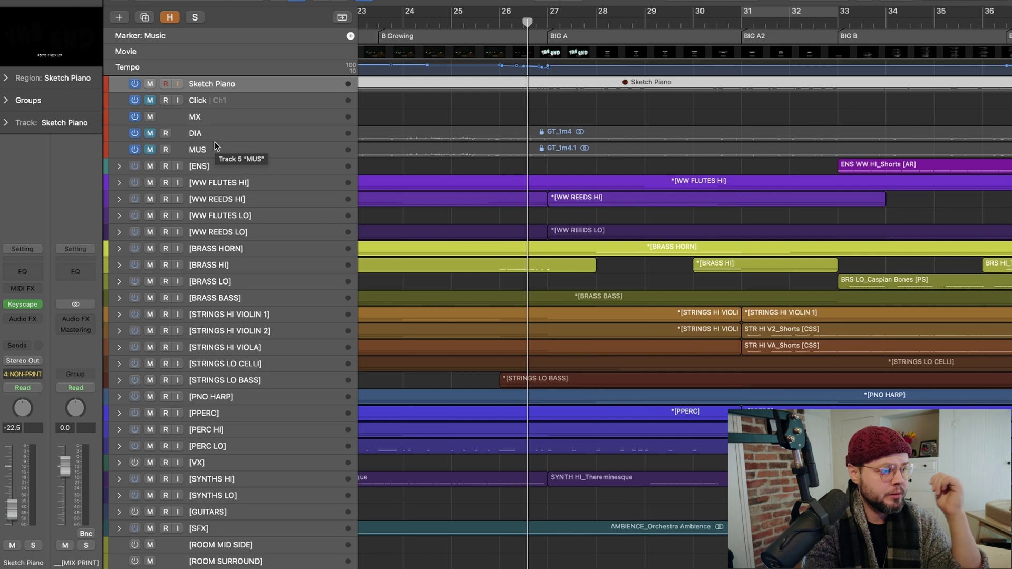
Step: Select the scratch tracks from Sketch Piano down through MUS
left_click(235, 99)
left_click(242, 118)
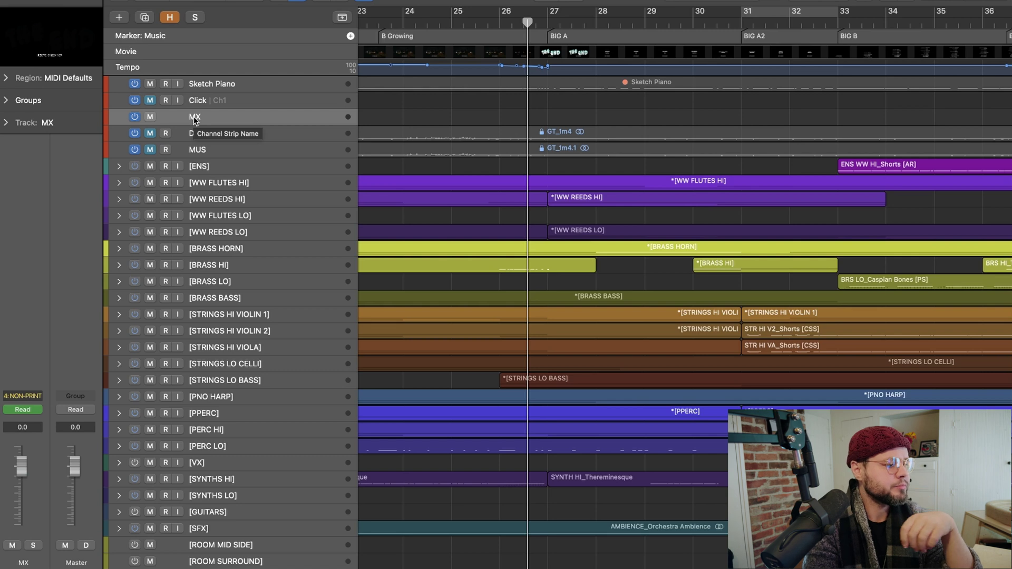
scroll(230, 118, "down", 2)
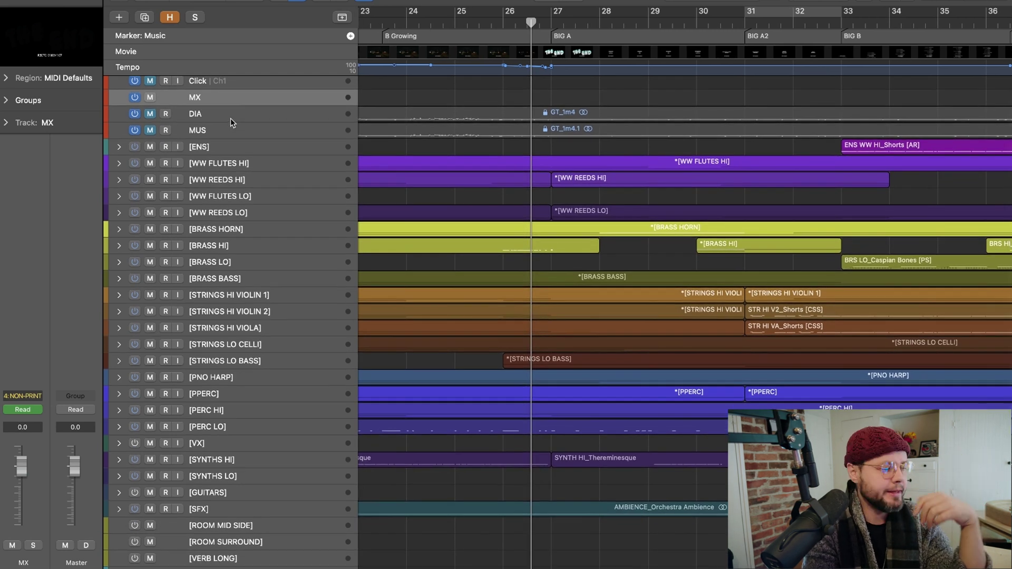
scroll(230, 119, "up", 2)
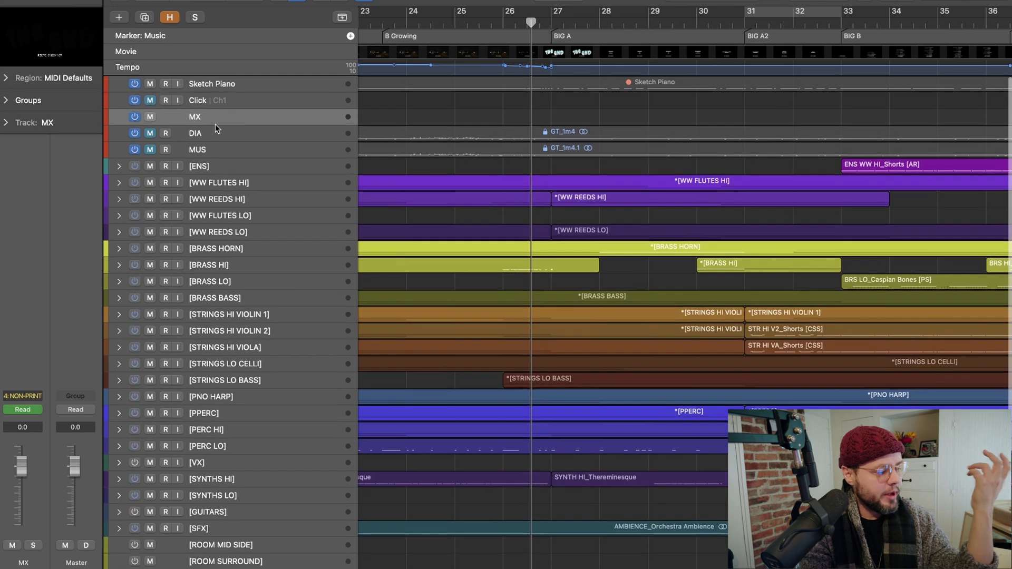
left_click(215, 86)
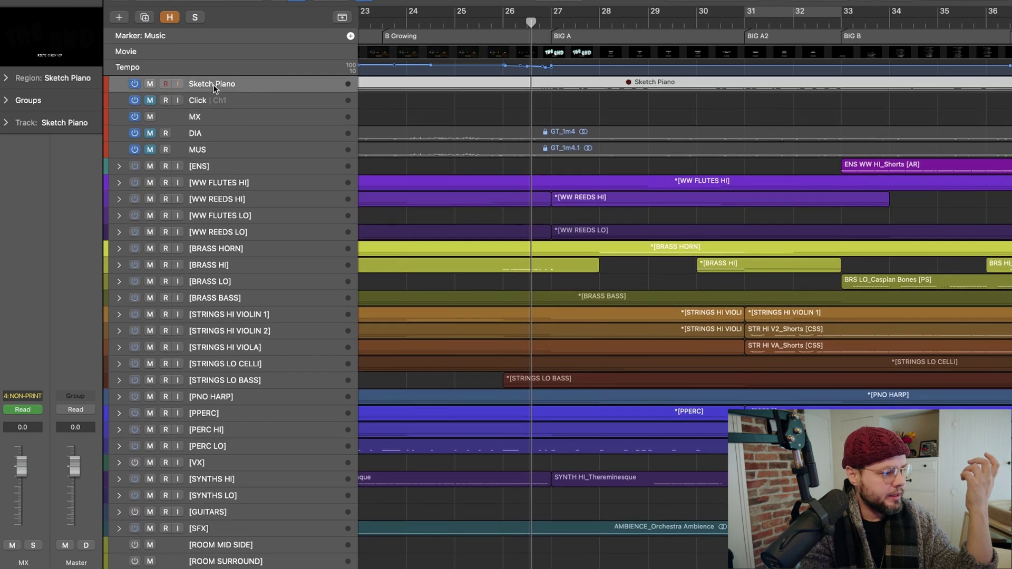
left_click(207, 150, "shift")
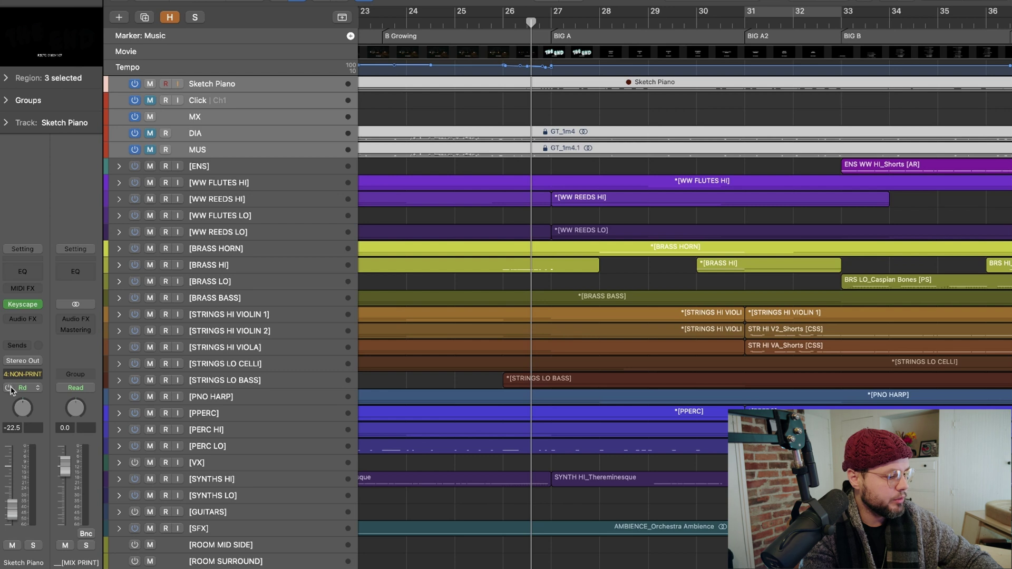
Step: Assign those tracks to Group 4: NON-PRINT, clear the region selection, and open Key Command Assignments
left_click(24, 375)
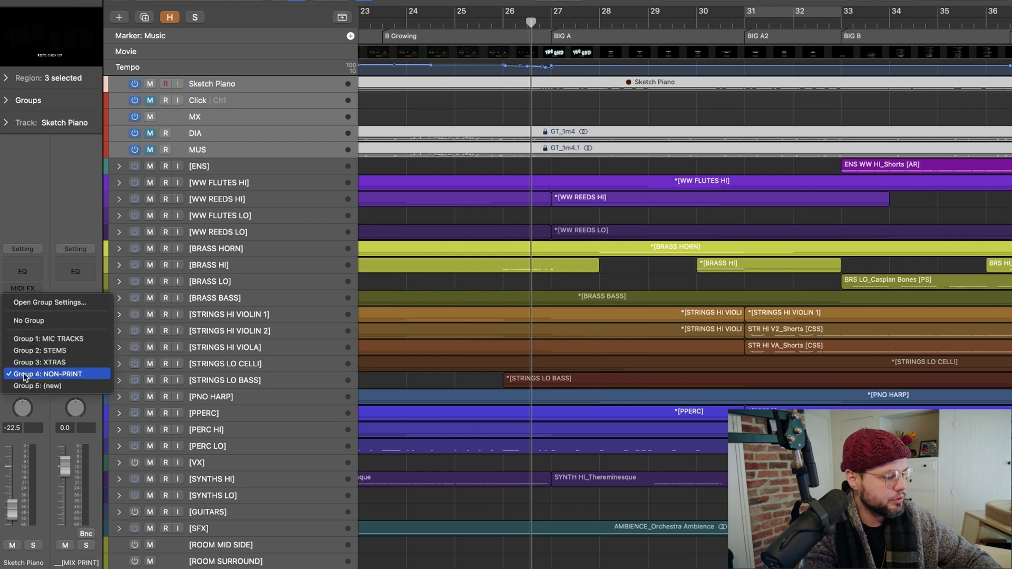
left_click(69, 376)
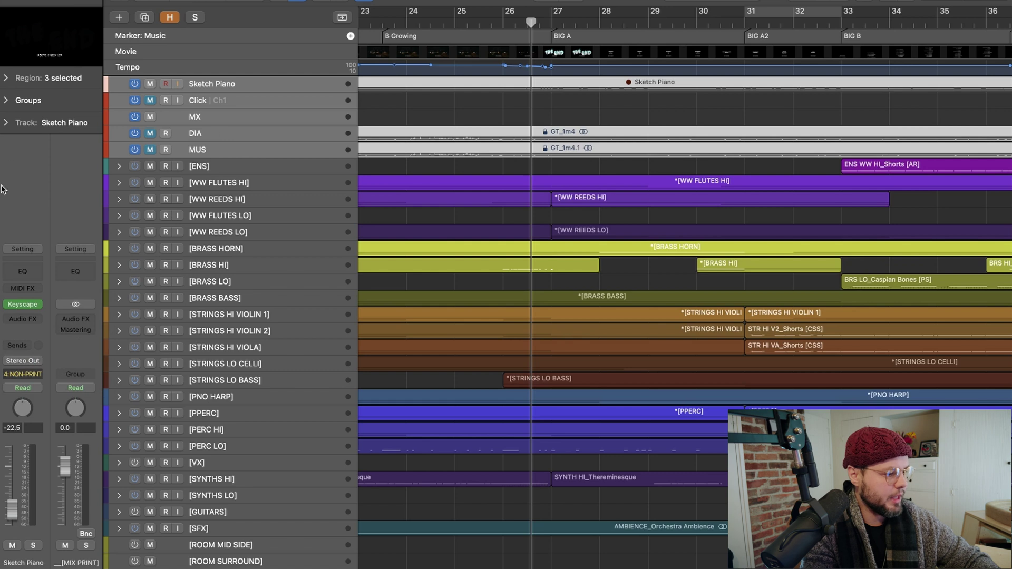
left_click(444, 103)
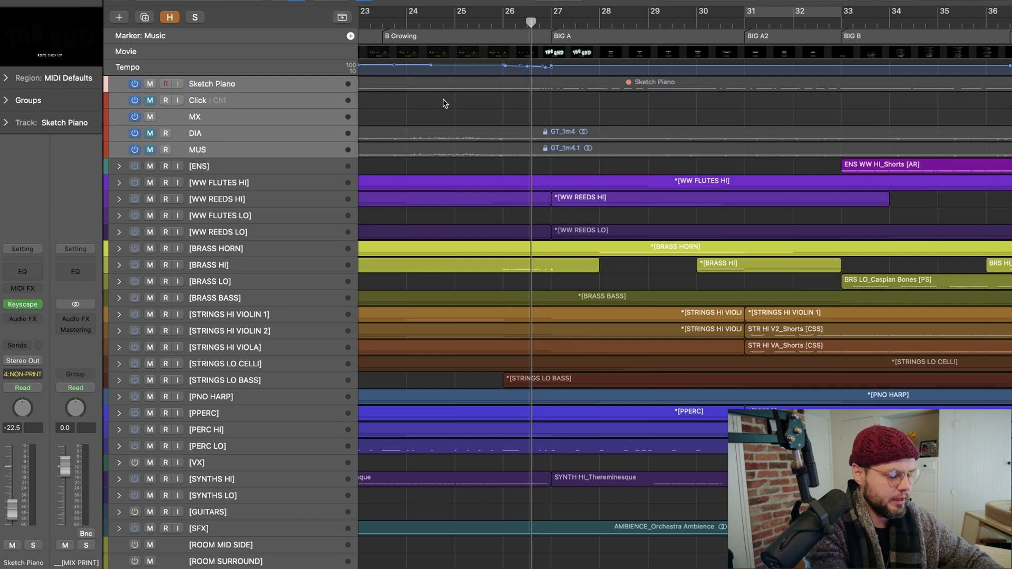
key("alt+k")
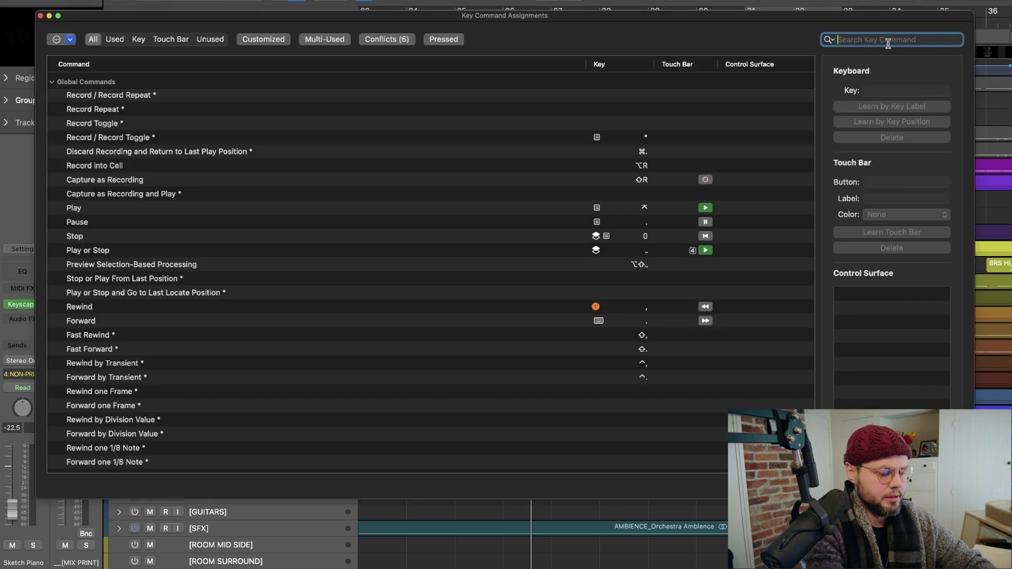
Step: Search the key commands for 'group' to find Toggle Hide Group 4, then close the window
type("group")
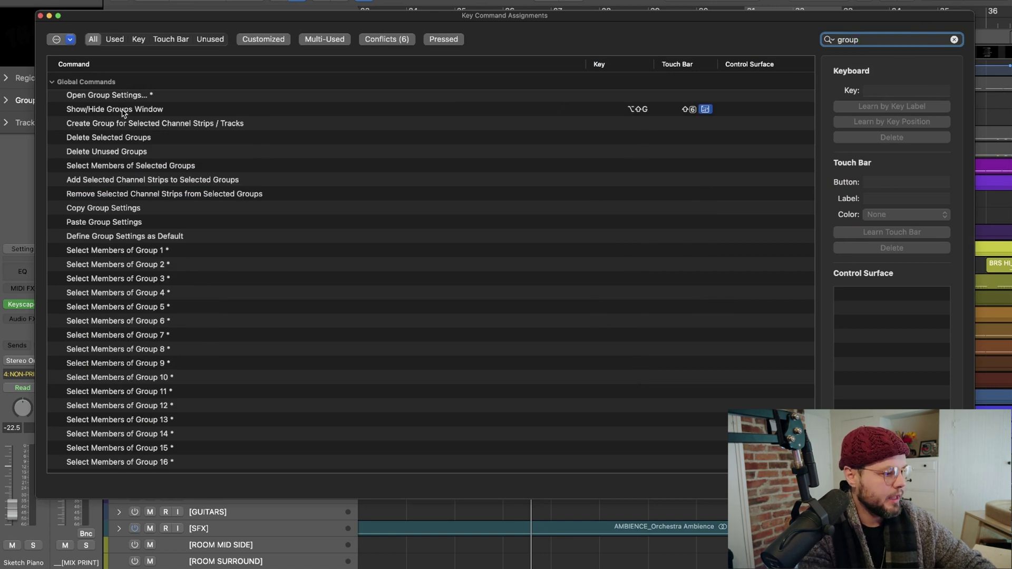
scroll(121, 111, "down", 5)
scroll(125, 113, "down", 15)
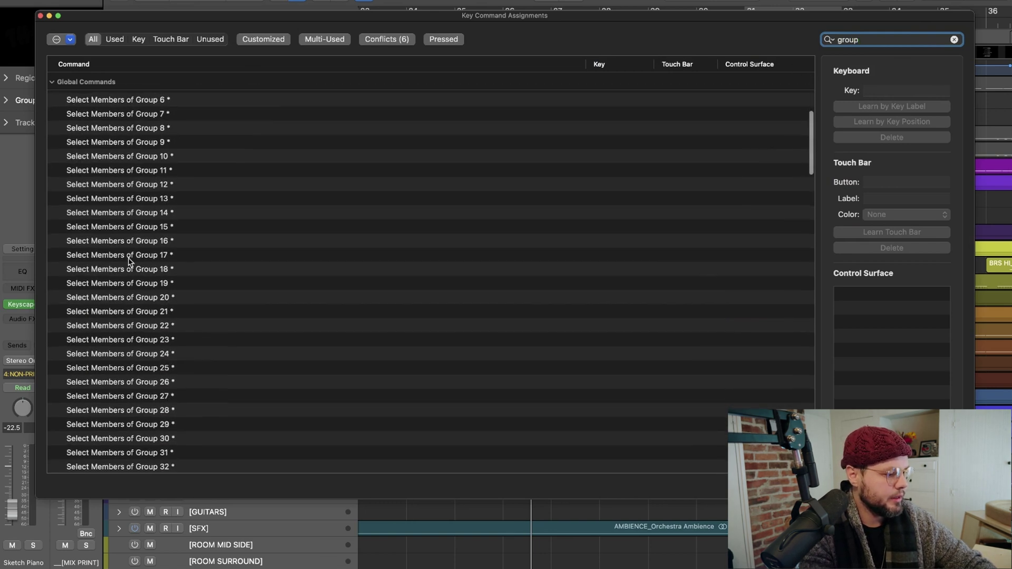
scroll(129, 261, "down", 12)
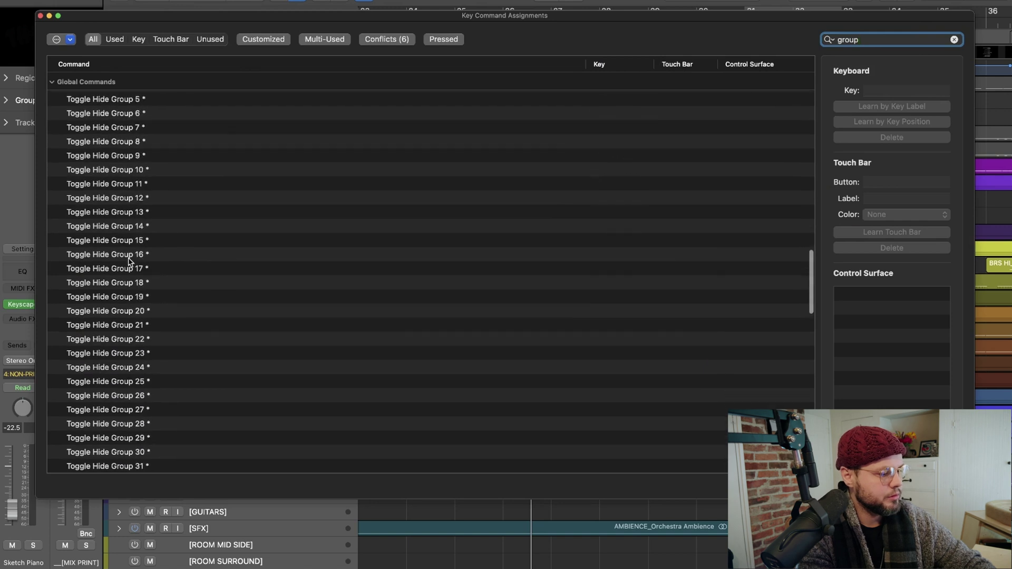
scroll(123, 242, "up", 5)
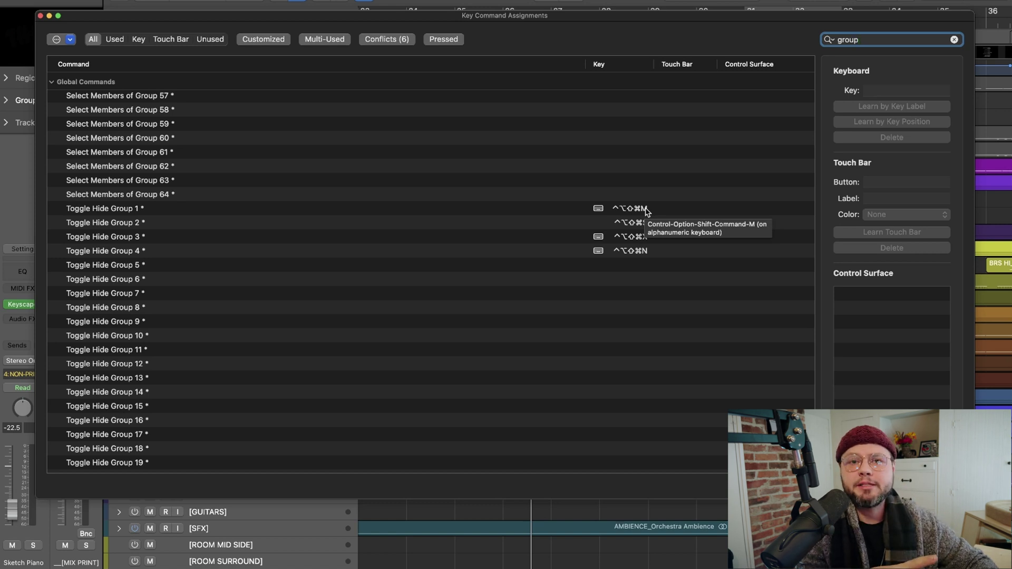
left_click(40, 16)
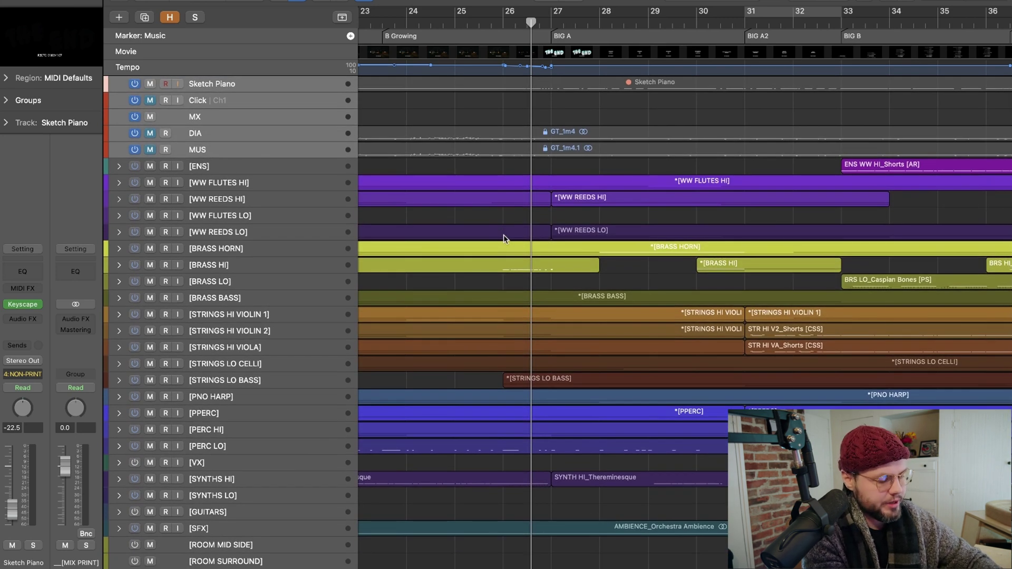
Step: Hide the Group 4 NON-PRINT tracks with Ctrl-H, review the track list, and select all regions
key("ctrl+h")
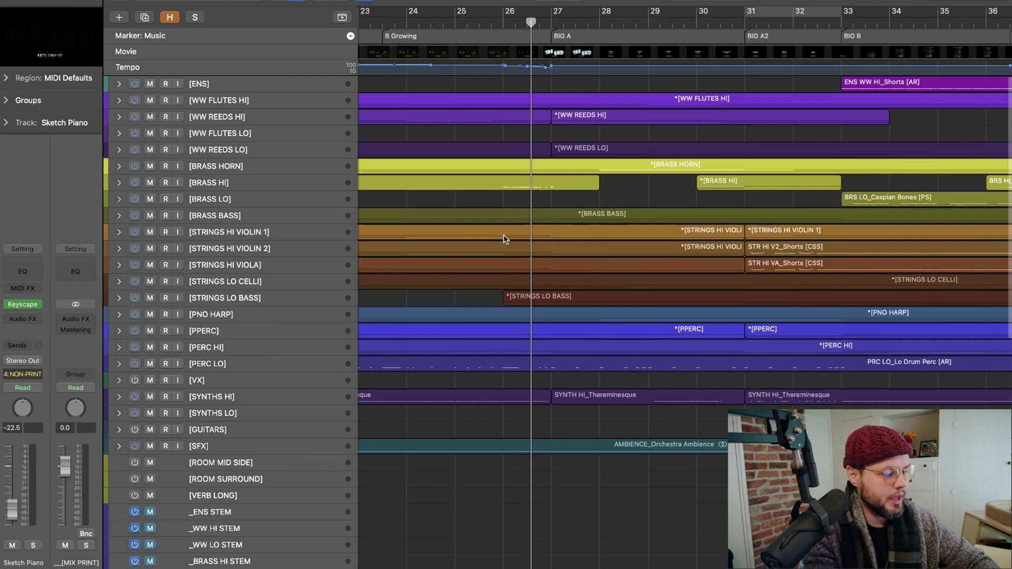
scroll(504, 236, "down", 10)
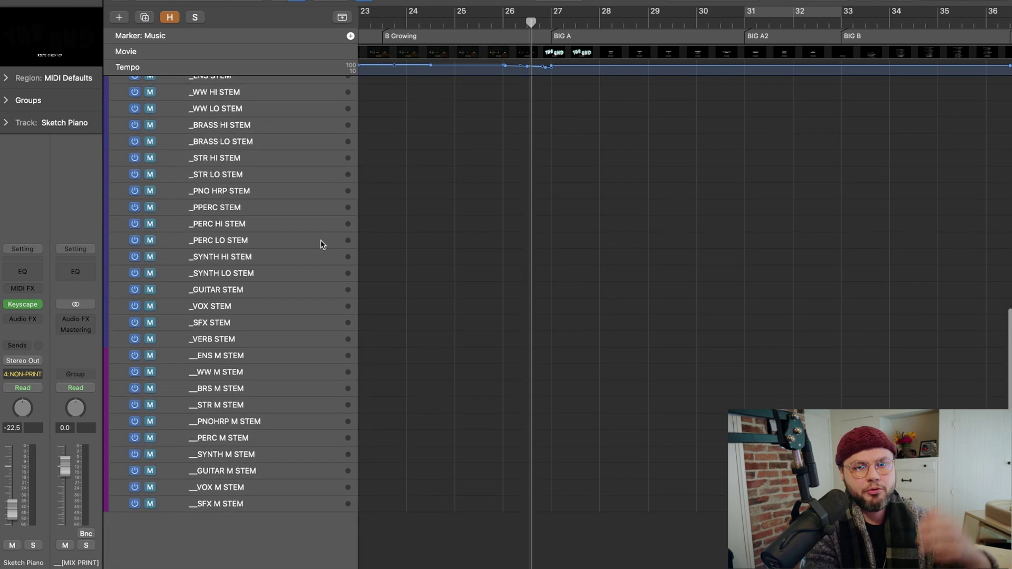
scroll(322, 244, "up", 10)
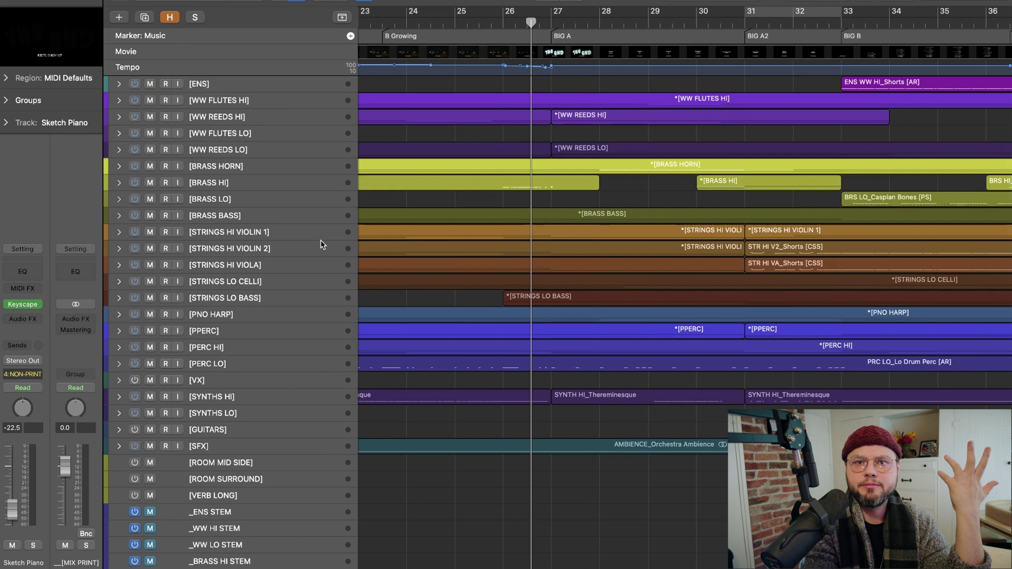
scroll(322, 244, "down", 10)
scroll(323, 244, "up", 10)
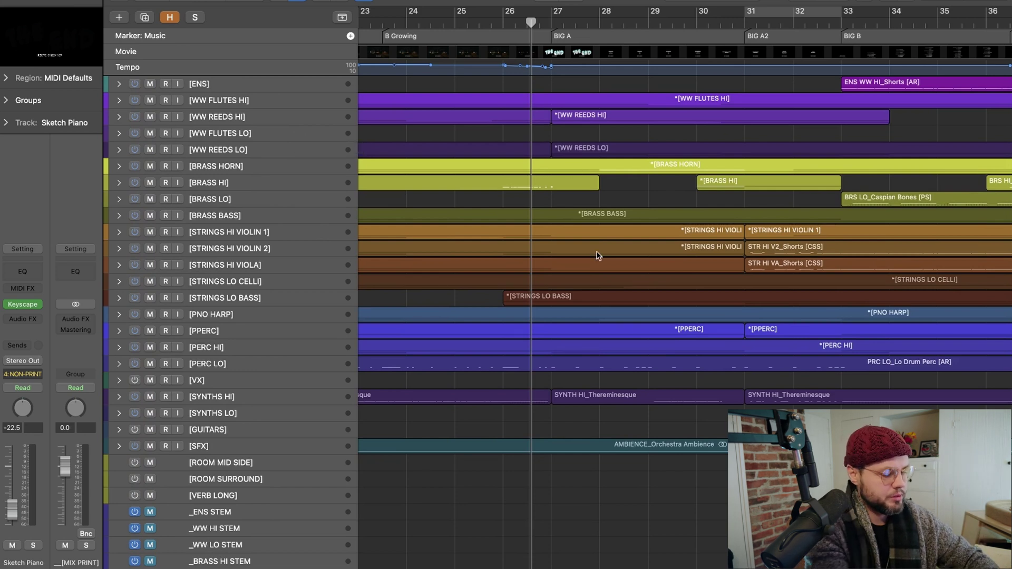
key("super+a")
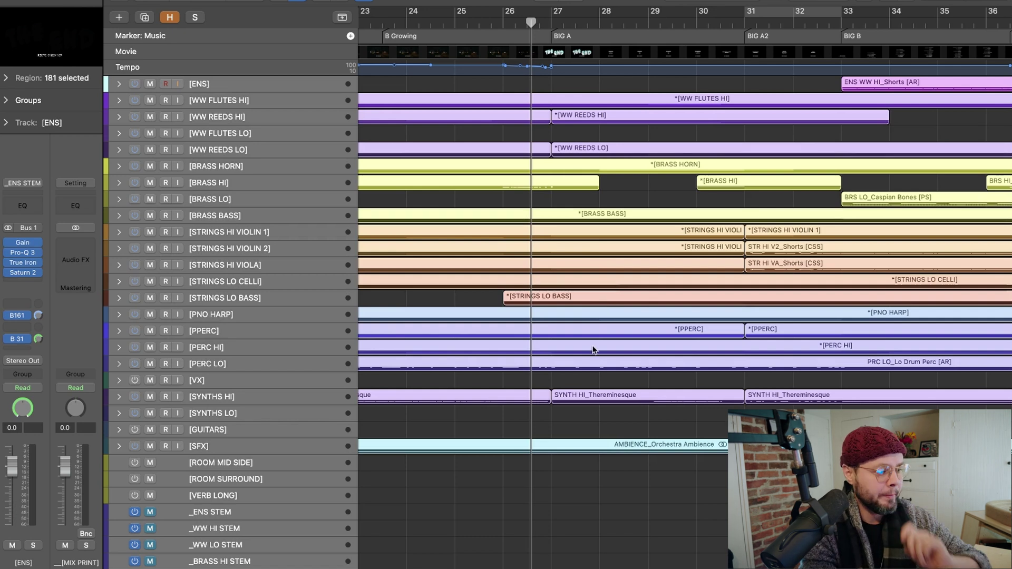
Step: Marquee-select regions across the visible tracks, then deselect them
scroll(593, 350, "down", 10)
scroll(594, 350, "up", 10)
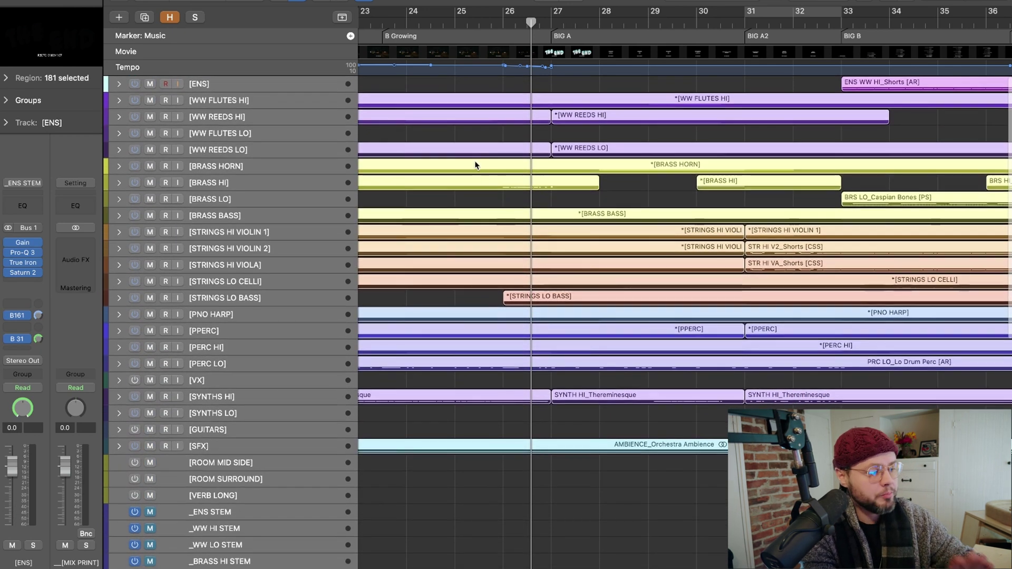
left_click(501, 85)
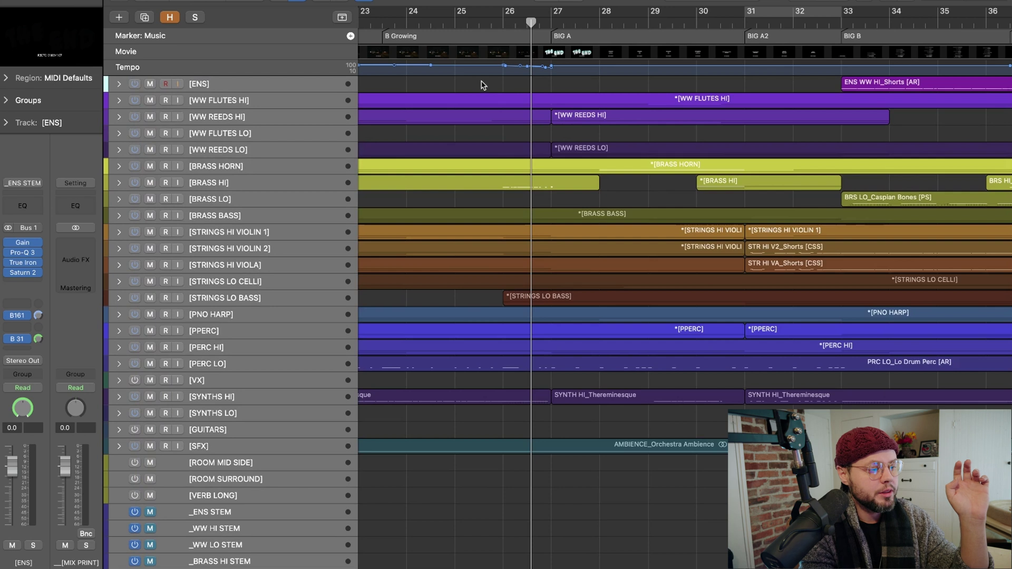
left_click_drag(481, 82, 921, 511)
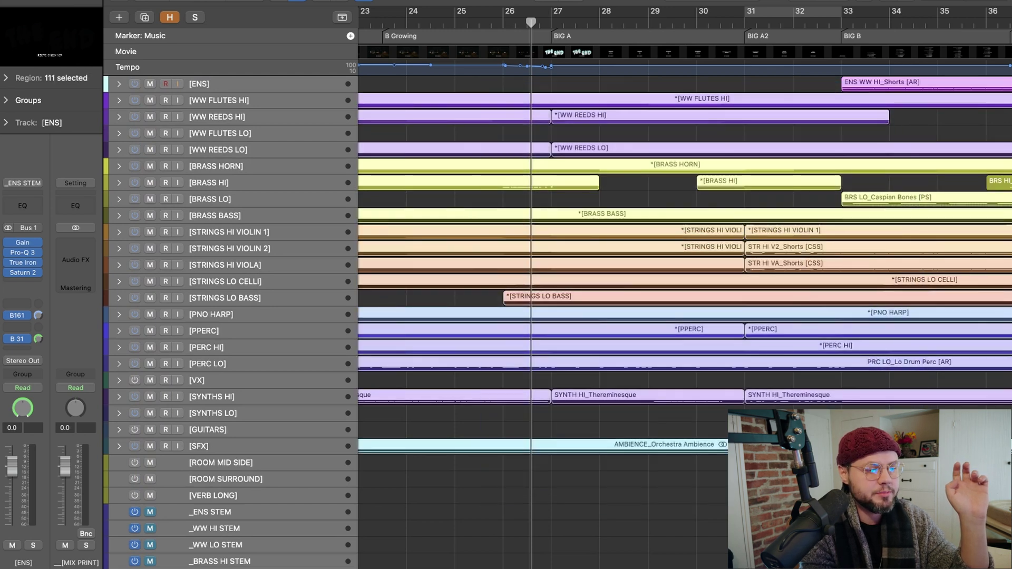
left_click(573, 386)
scroll(574, 385, "up", 1)
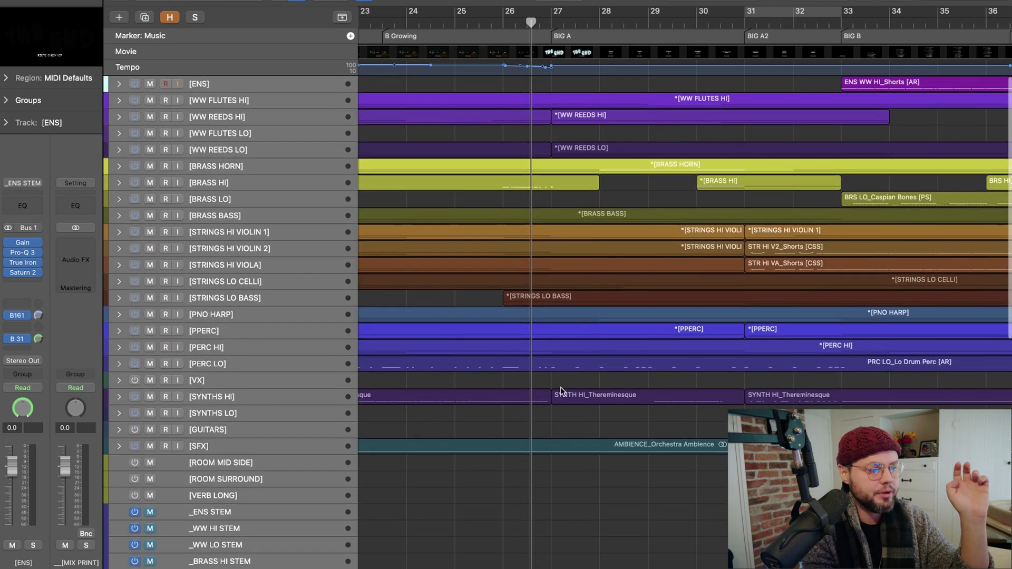
Step: Zoom out to the whole project, try block selections, then select every region with Cmd-A
key("z")
left_click_drag(467, 85, 974, 533)
left_click(474, 508)
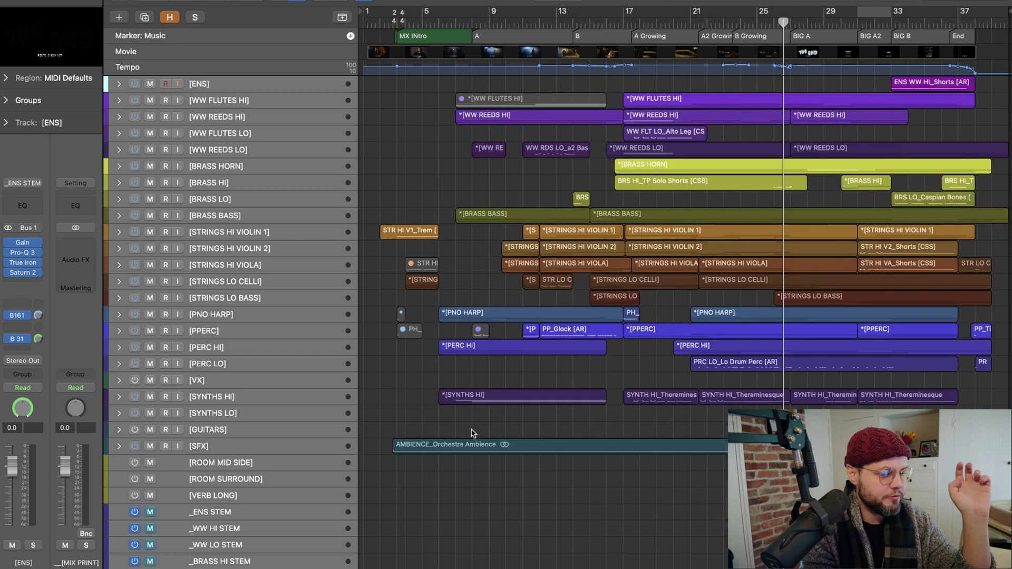
left_click_drag(426, 92, 981, 320)
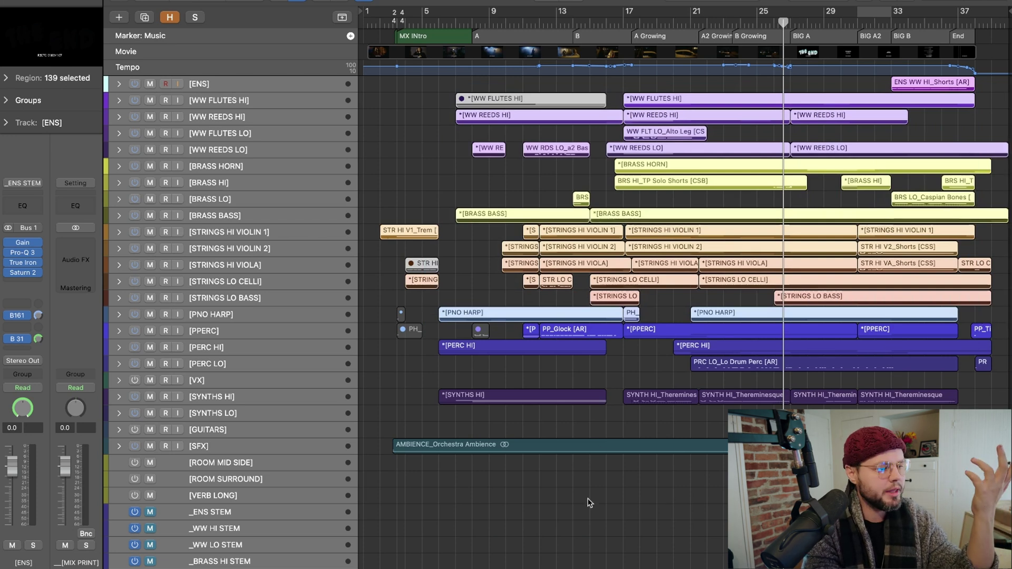
left_click(528, 502)
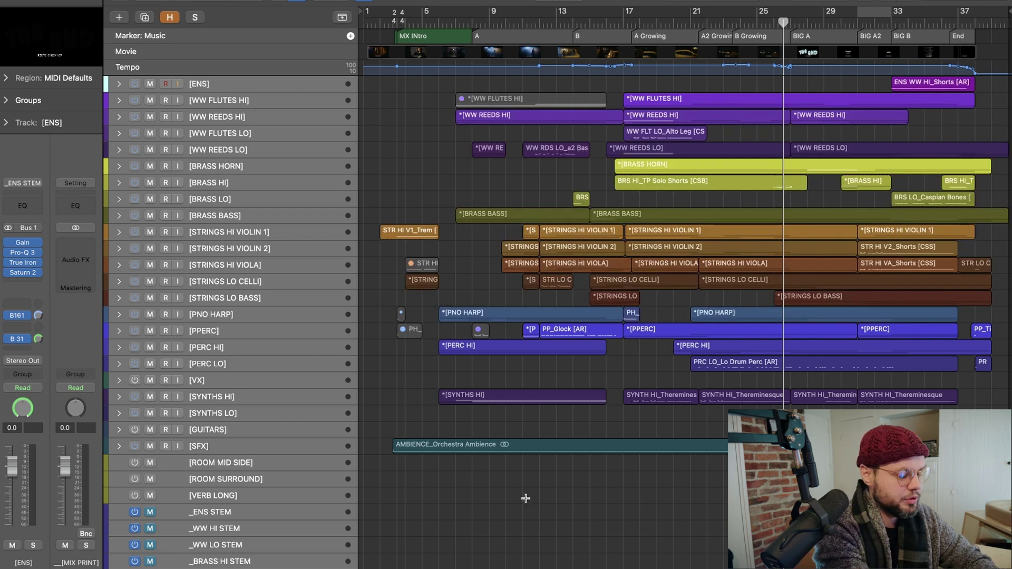
key("super+a")
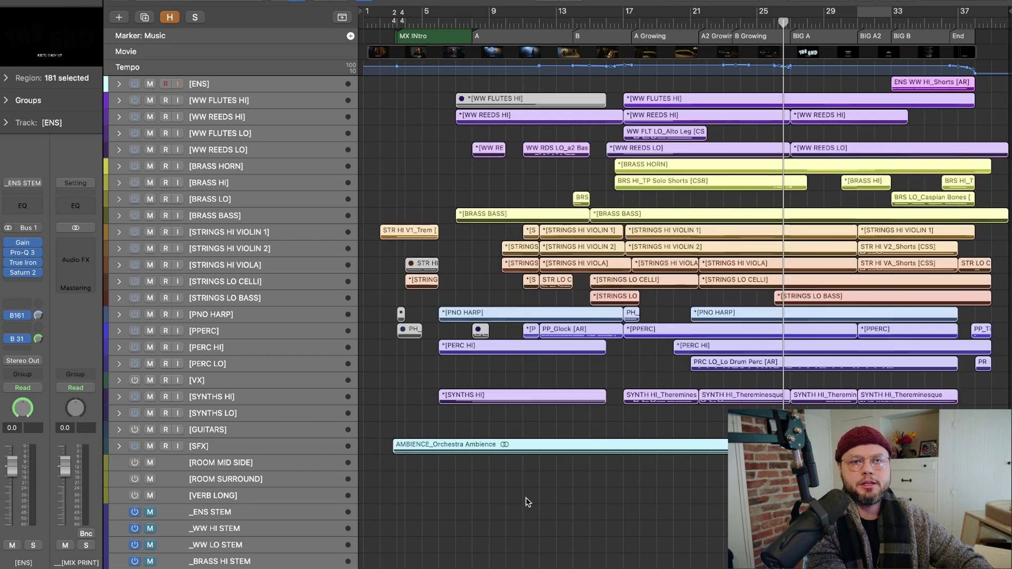
Step: Search the key command list for 'select all tracks', then close the list
key("alt+k")
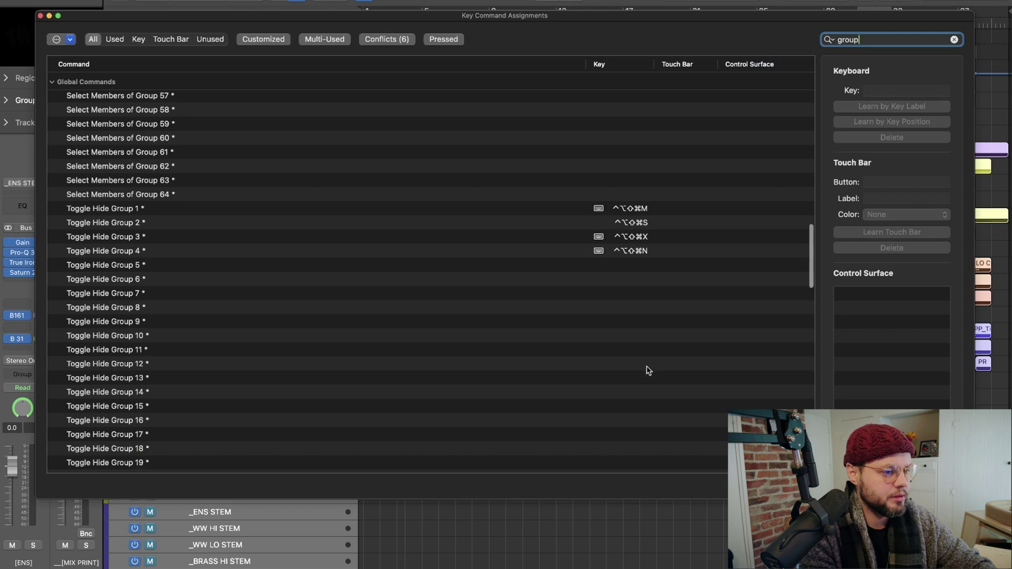
left_click(954, 40)
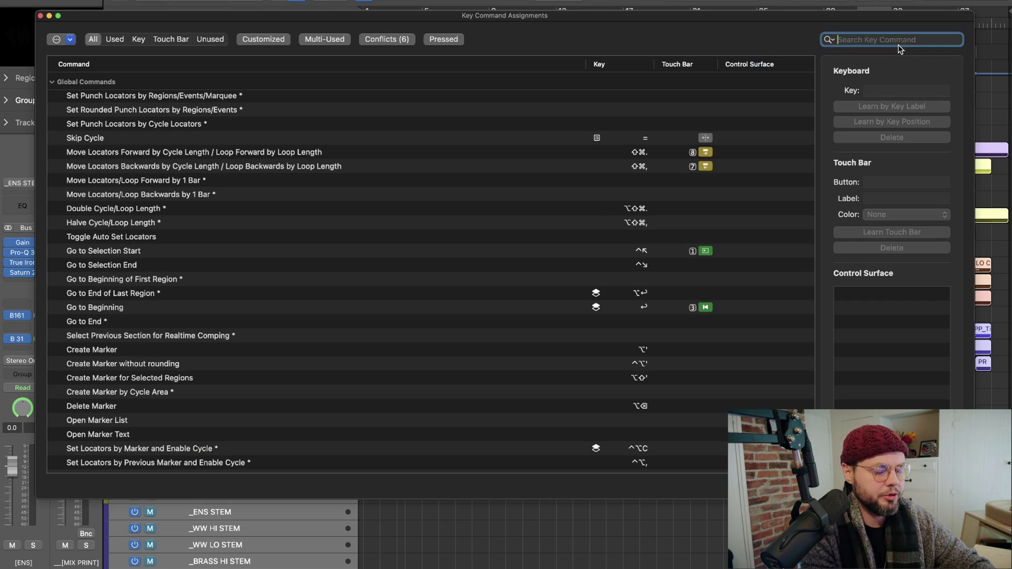
type("select all")
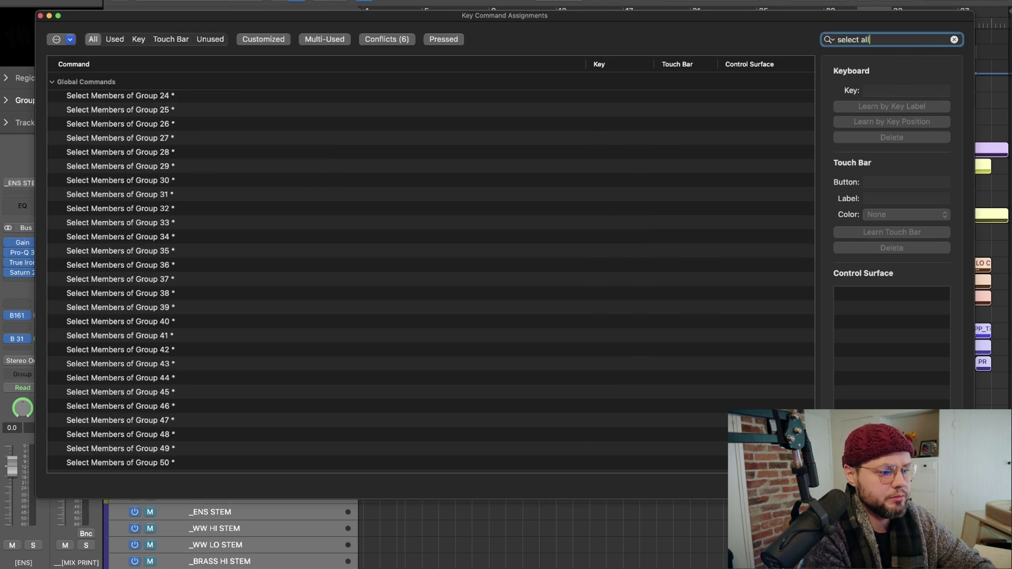
type(" tracks")
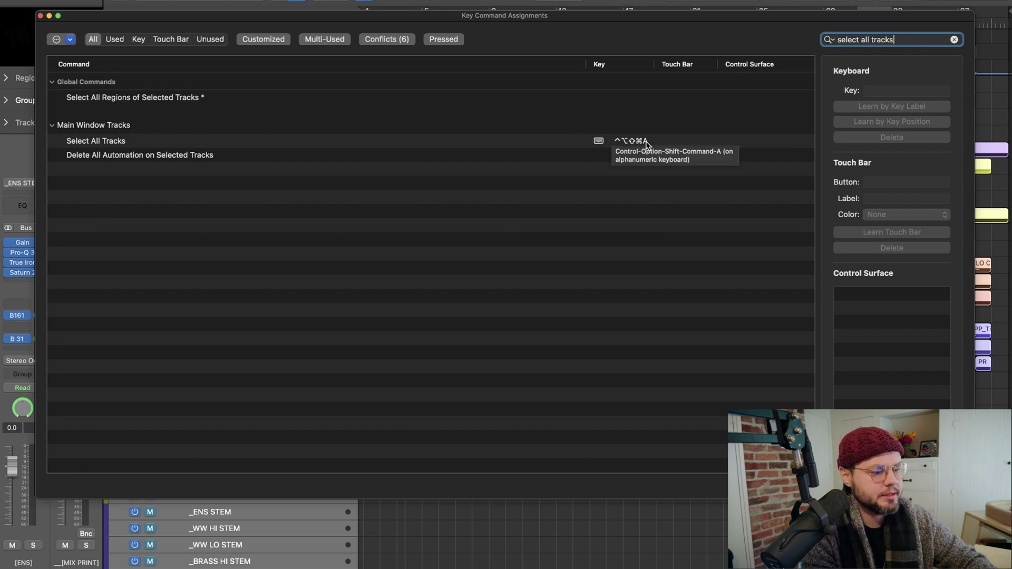
left_click(41, 17)
Step: Select every region in the project and bring up the export-all-tracks settings
left_click(367, 106)
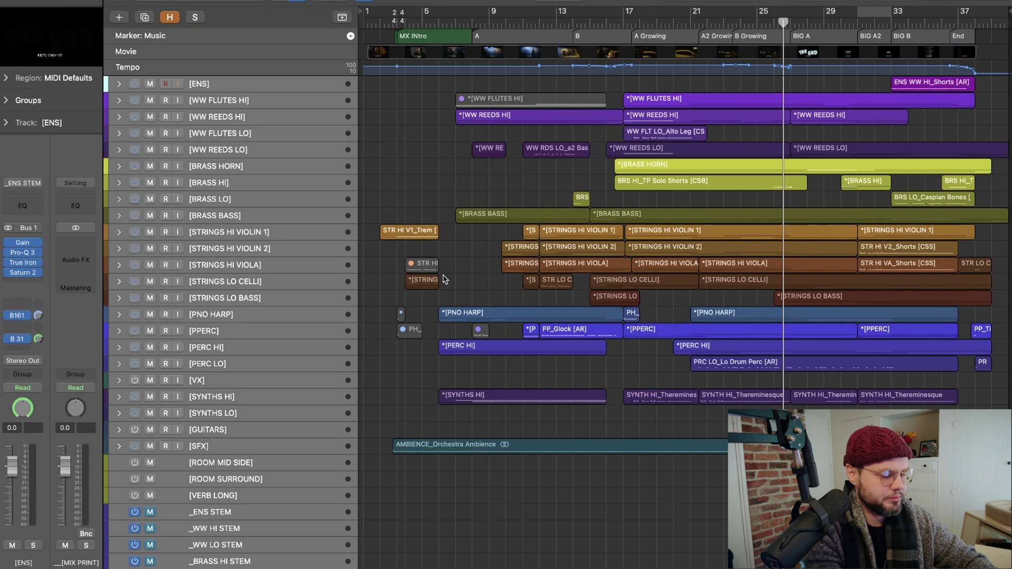
key("super+a")
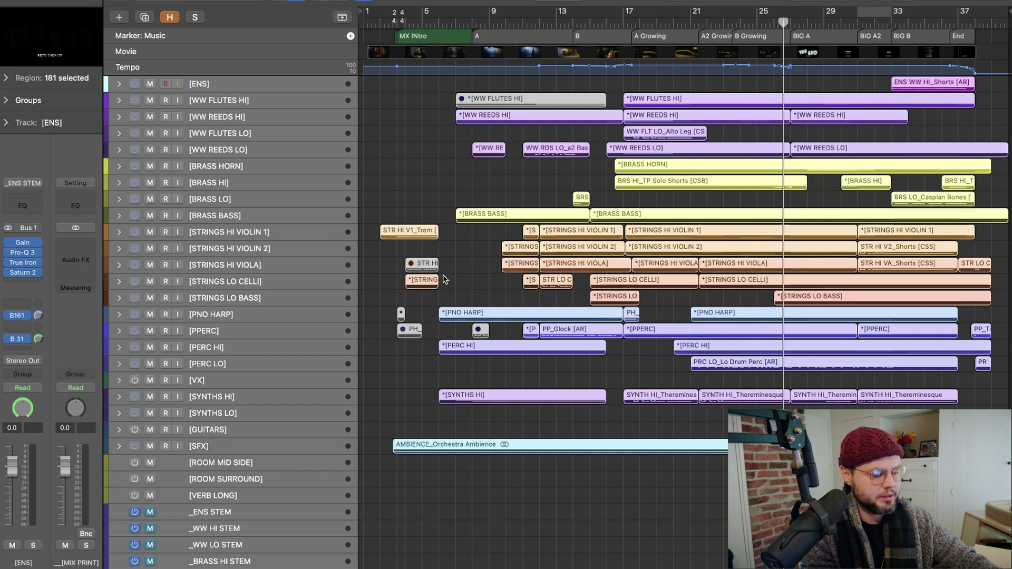
key("super+shift+e")
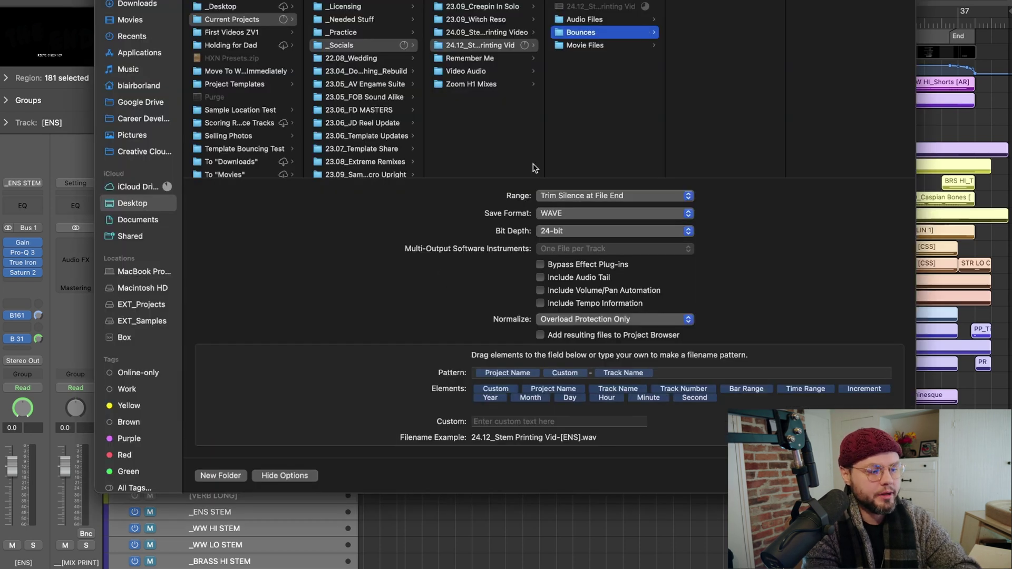
Step: Widen the folder column, review the export range options, and reopen the track export settings
double_click(544, 60)
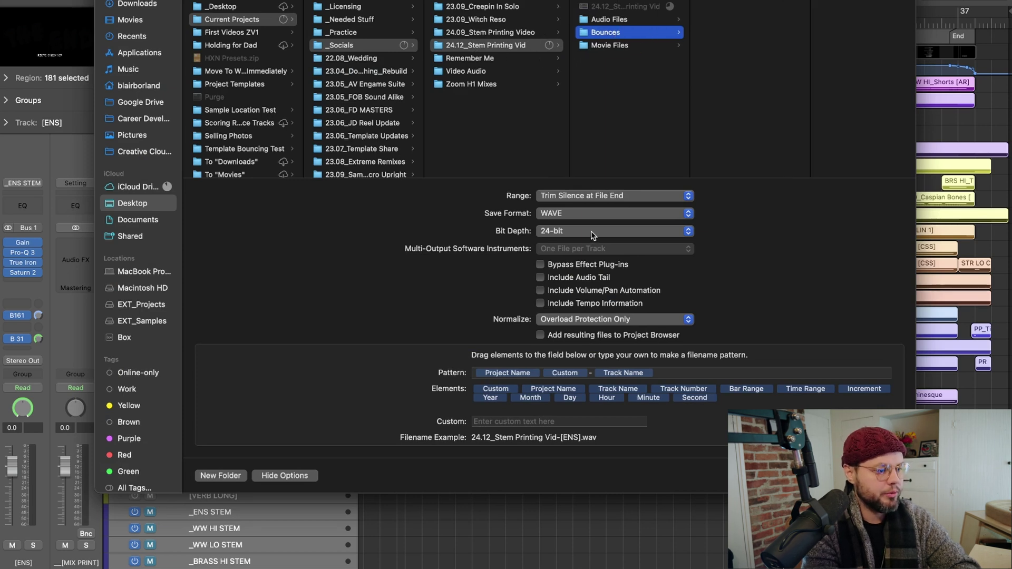
left_click(595, 196)
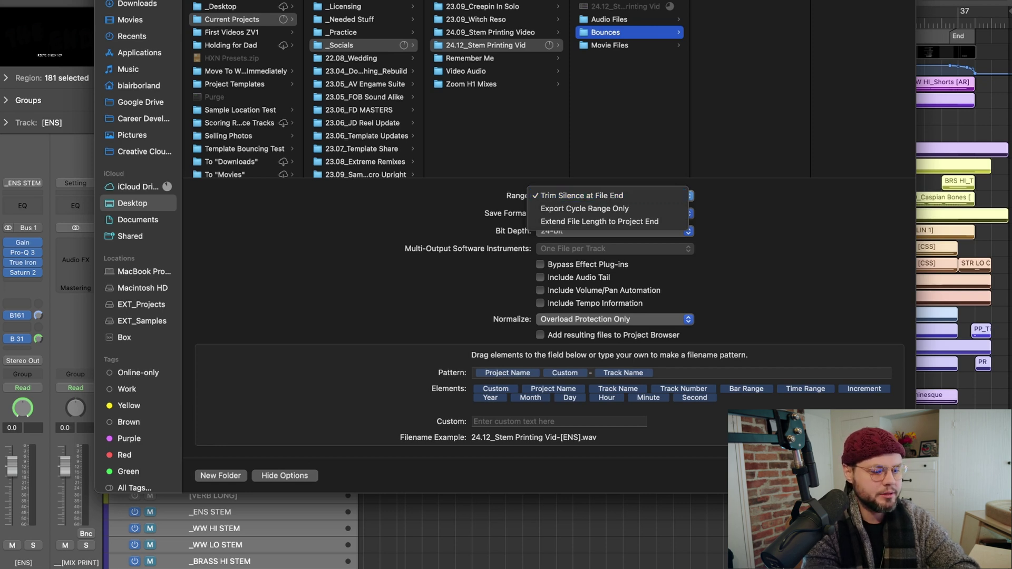
key("Escape")
key("Escape")
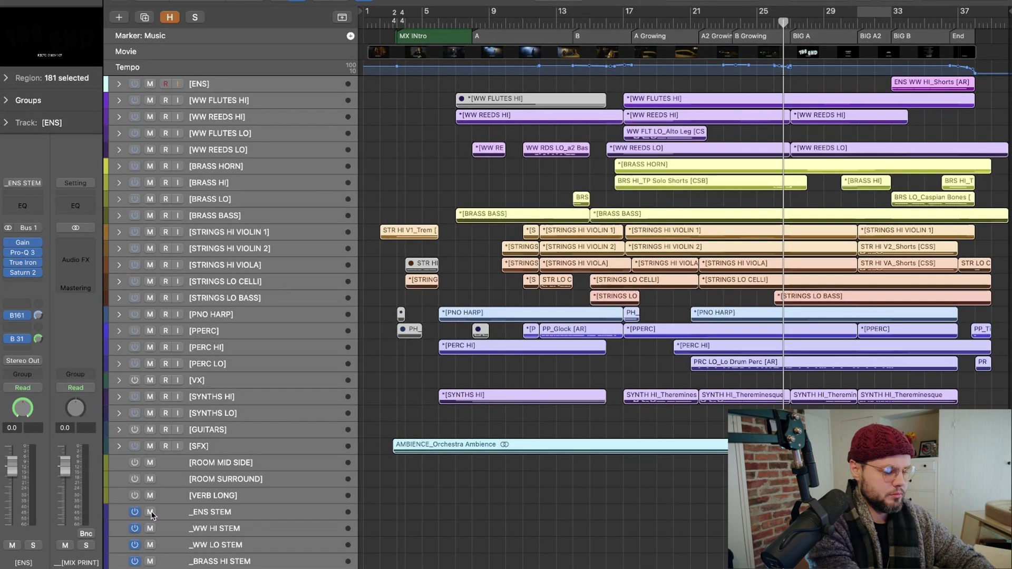
key("super+shift+e")
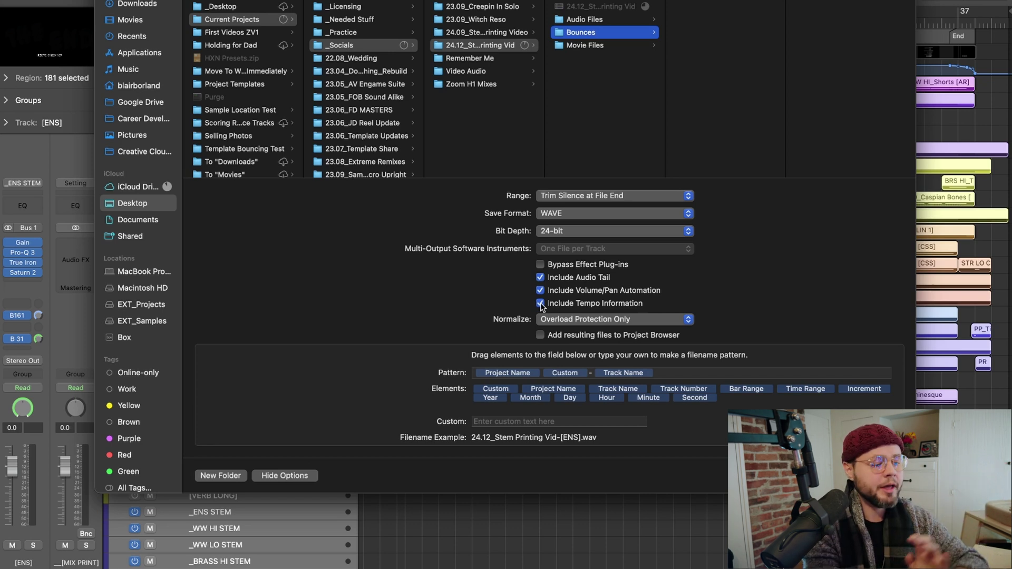
Step: Set Normalize to Off, try and remove a _v2 filename suffix, target Bounces, and dismiss
left_click(606, 319)
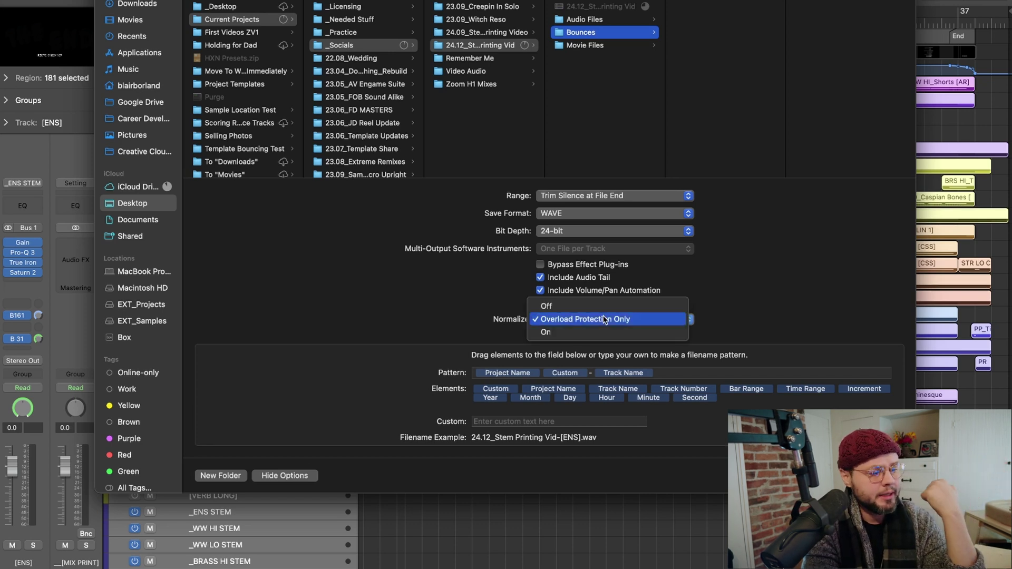
left_click(577, 307)
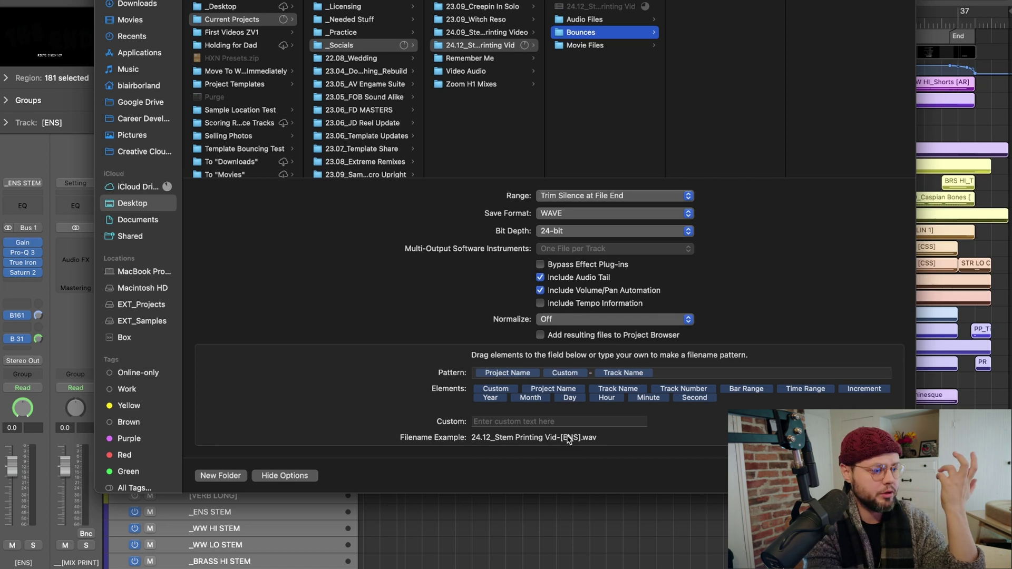
left_click(530, 418)
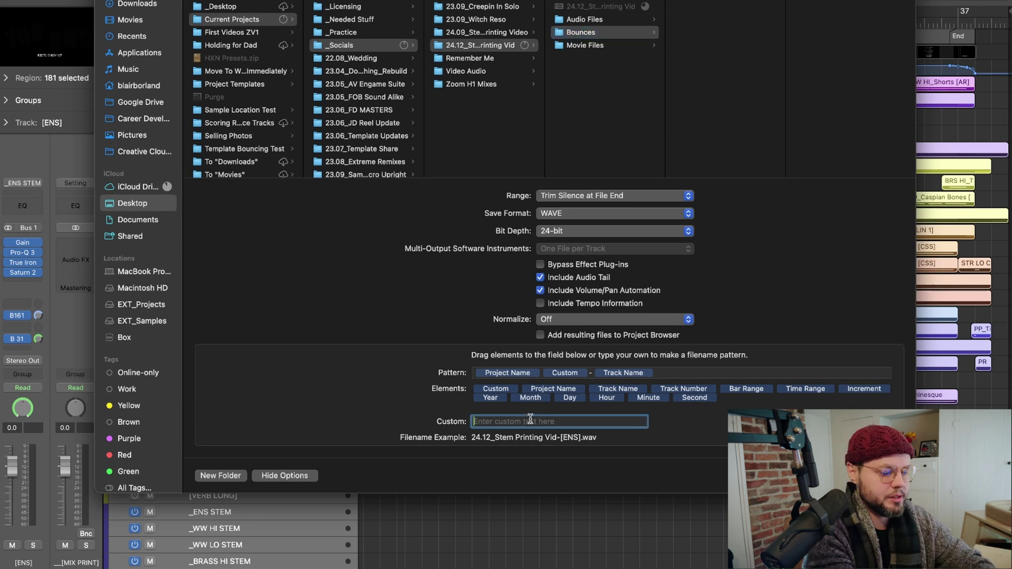
type("_v2")
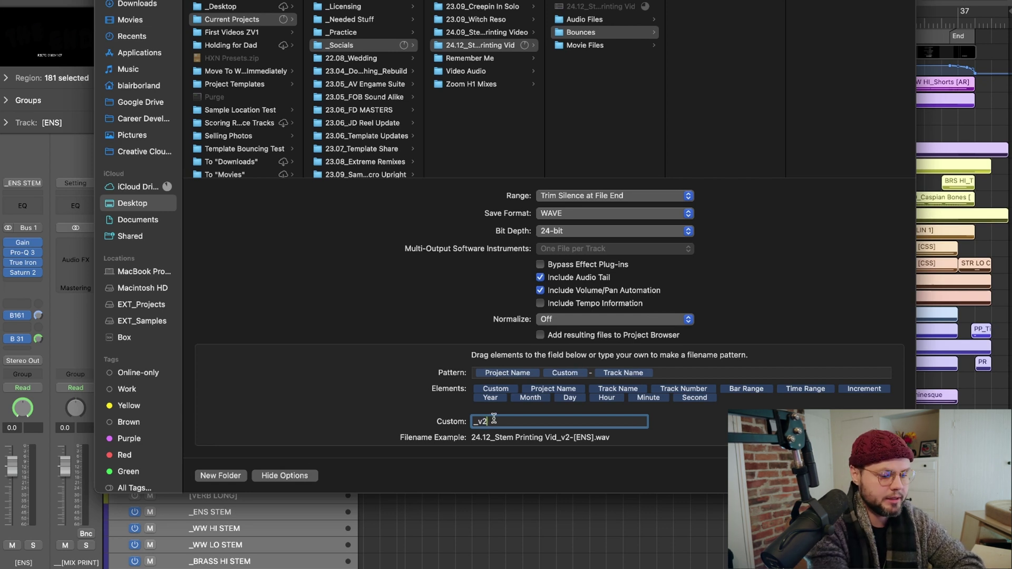
key("BackSpace")
key("BackSpace")
key("BackSpace")
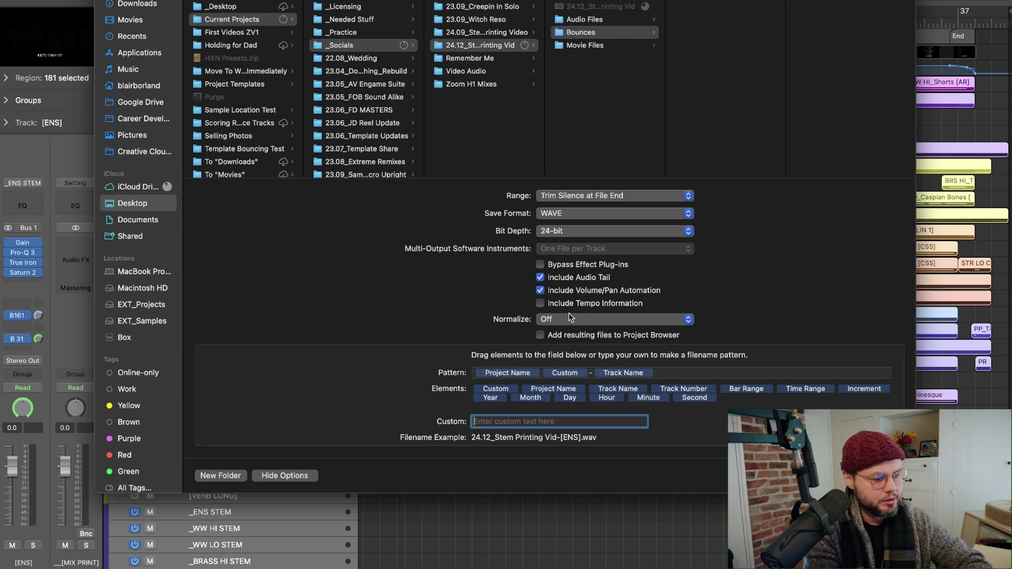
left_click(601, 32)
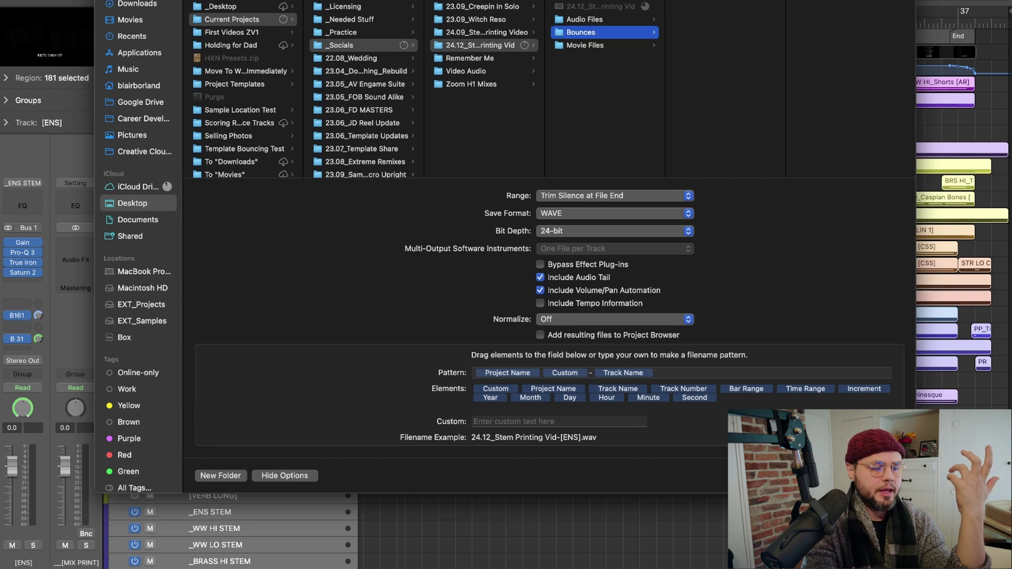
key("Escape")
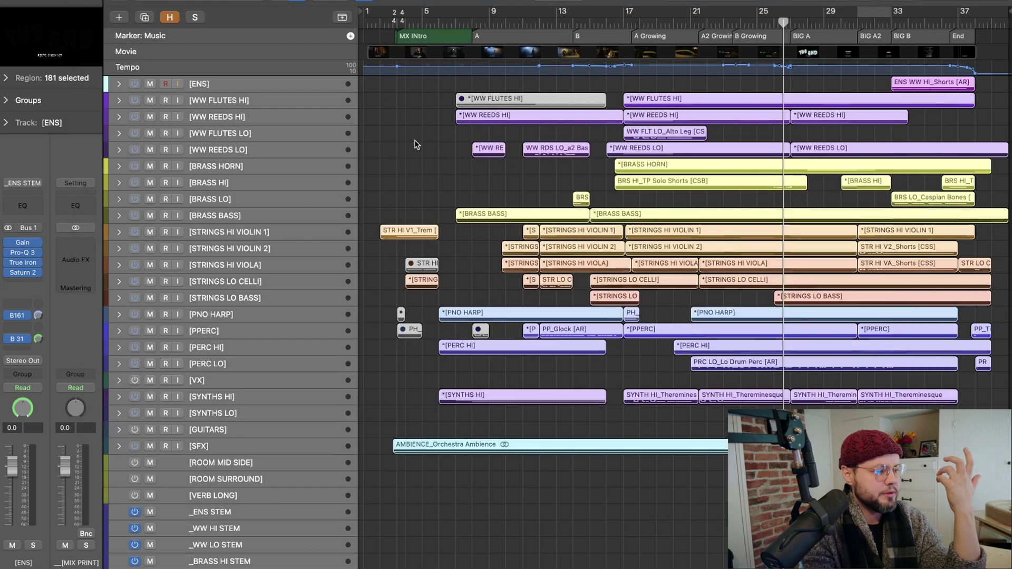
left_click(416, 144)
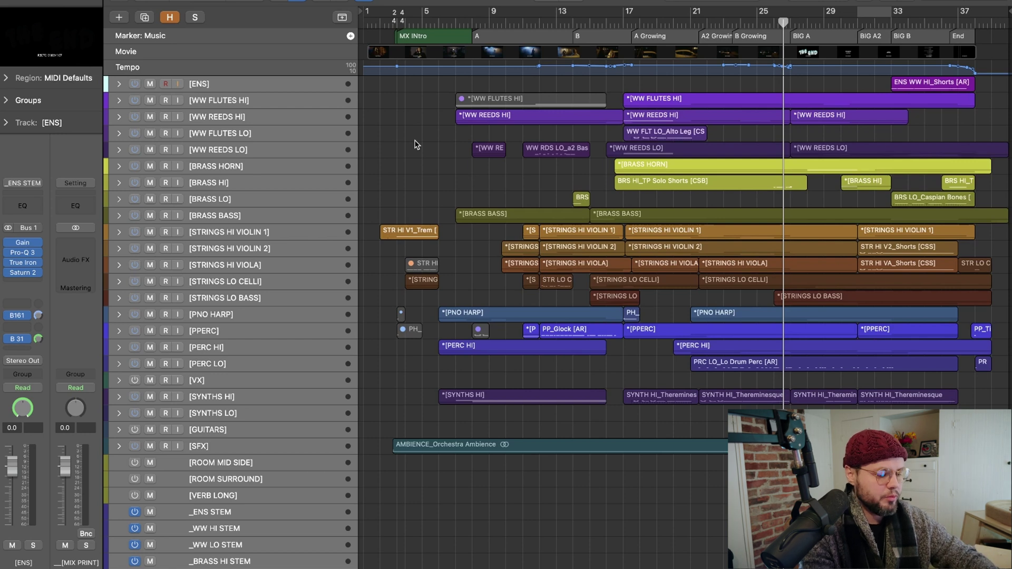
scroll(414, 140, "up", 5)
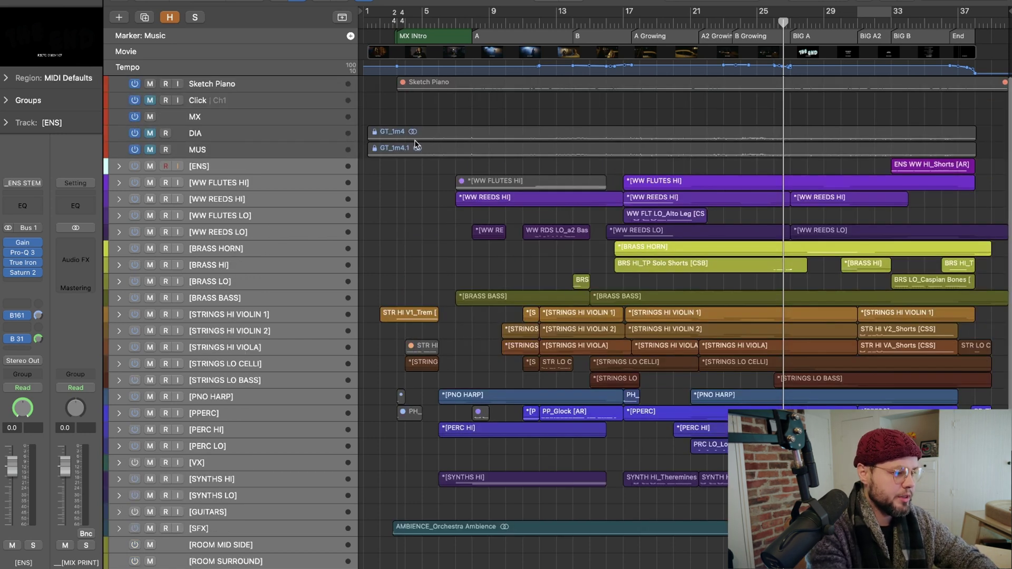
scroll(386, 380, "down", 11)
scroll(409, 181, "up", 11)
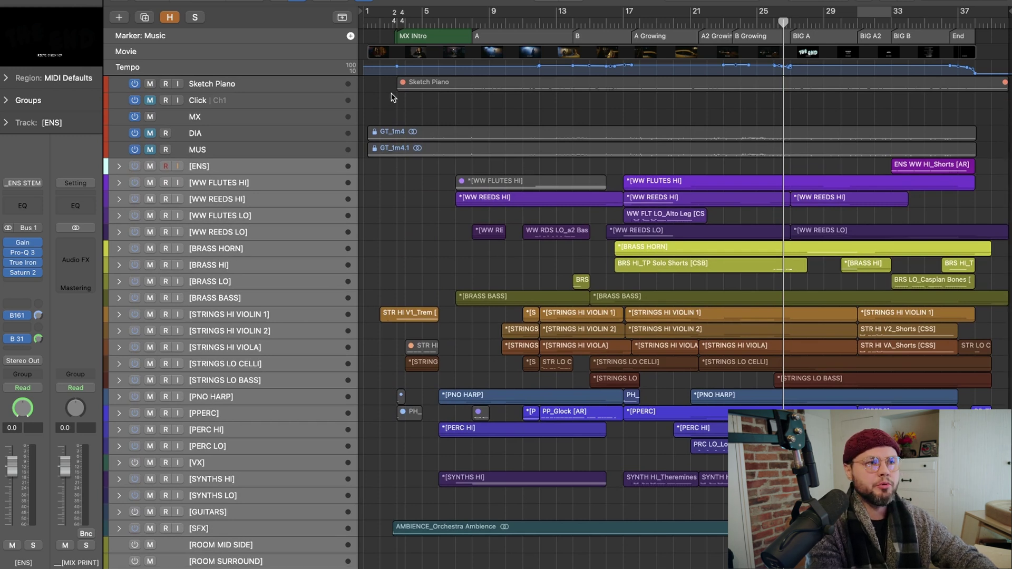
left_click(245, 85)
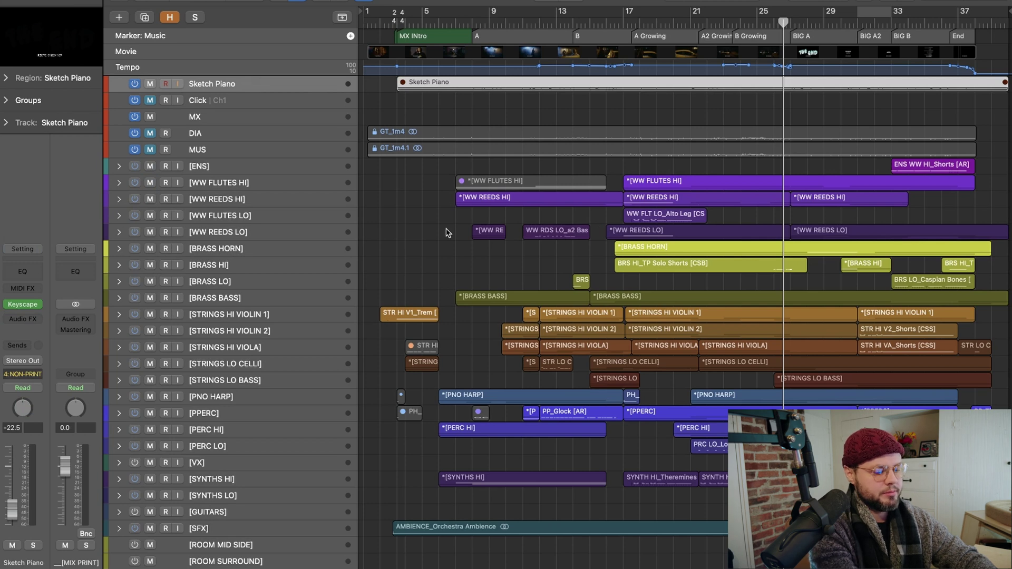
scroll(446, 229, "down", 5)
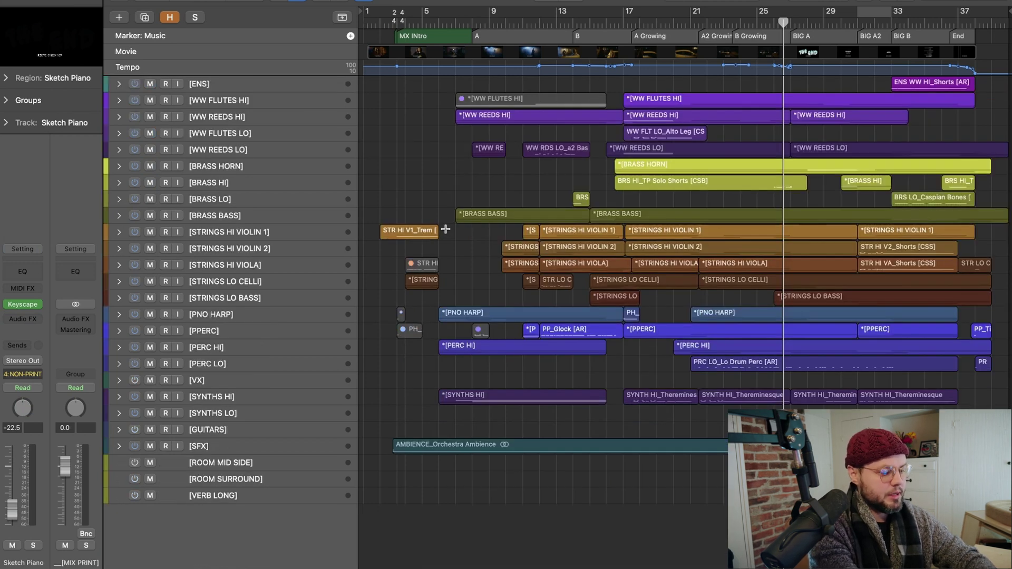
scroll(445, 230, "down", 10)
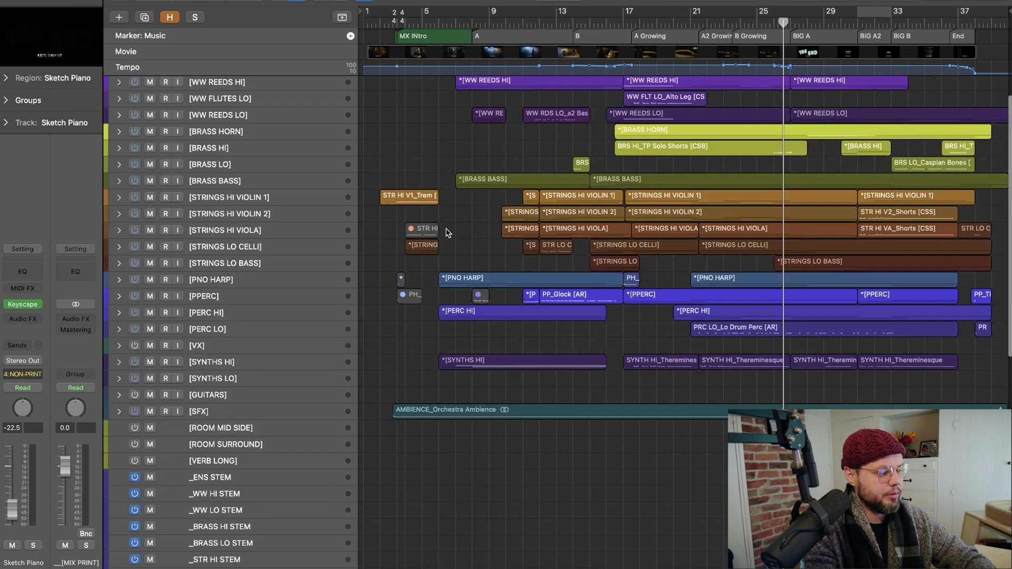
scroll(443, 250, "up", 10)
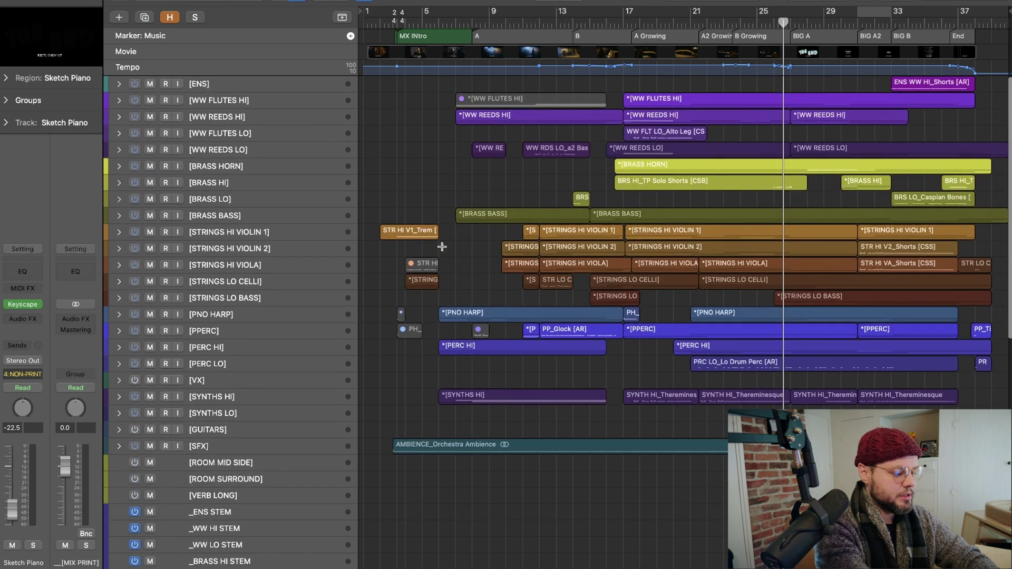
key("super+a")
Step: Export all tracks as 24-bit WAV files to Bounces with normalization set to Off
key("super+shift+e")
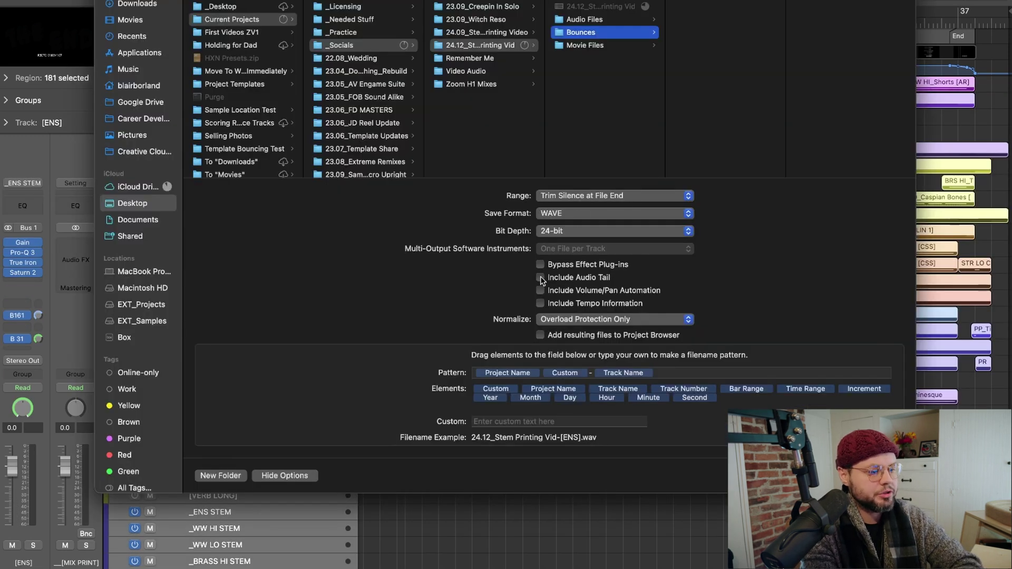
left_click(554, 318)
left_click(543, 306)
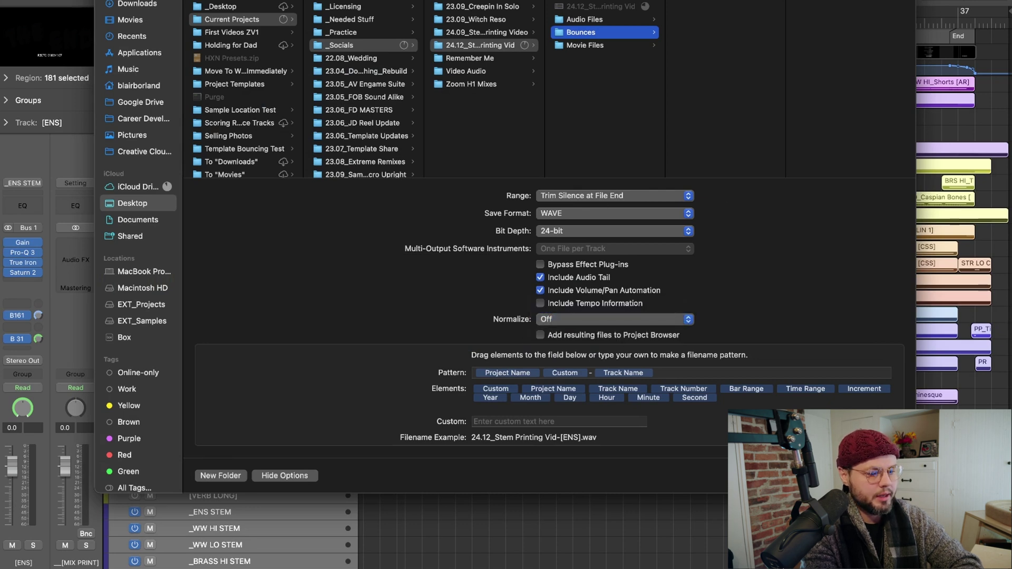
key("Return")
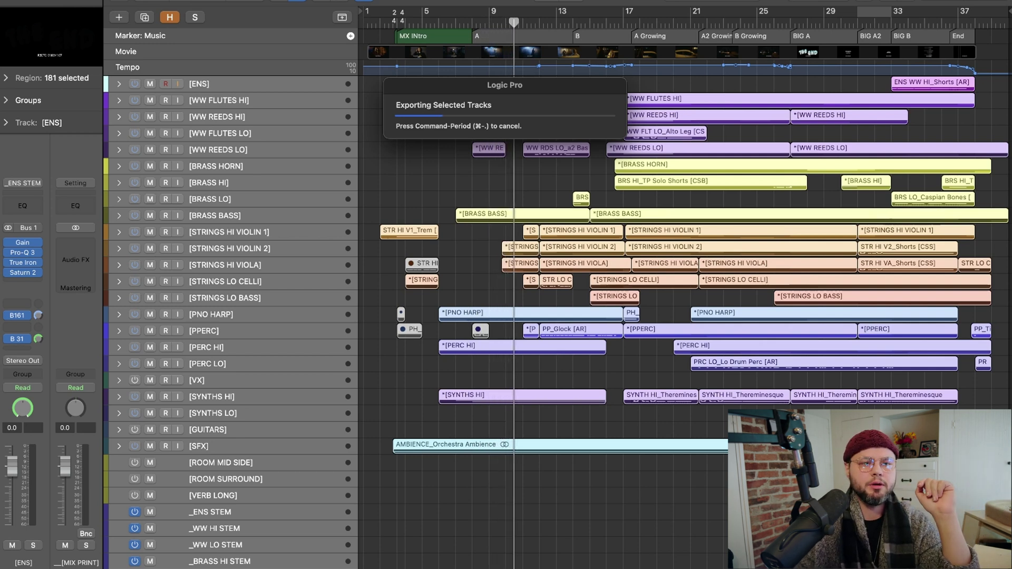
key("super+period")
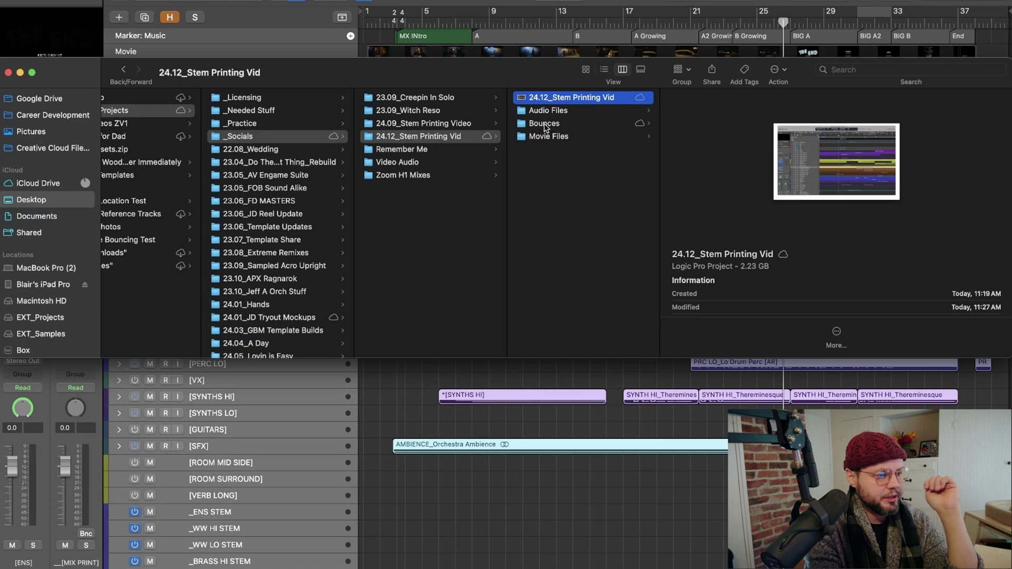
Step: Open the Bounces folder, widen the file column, and select the eight M STEM files
left_click(544, 123)
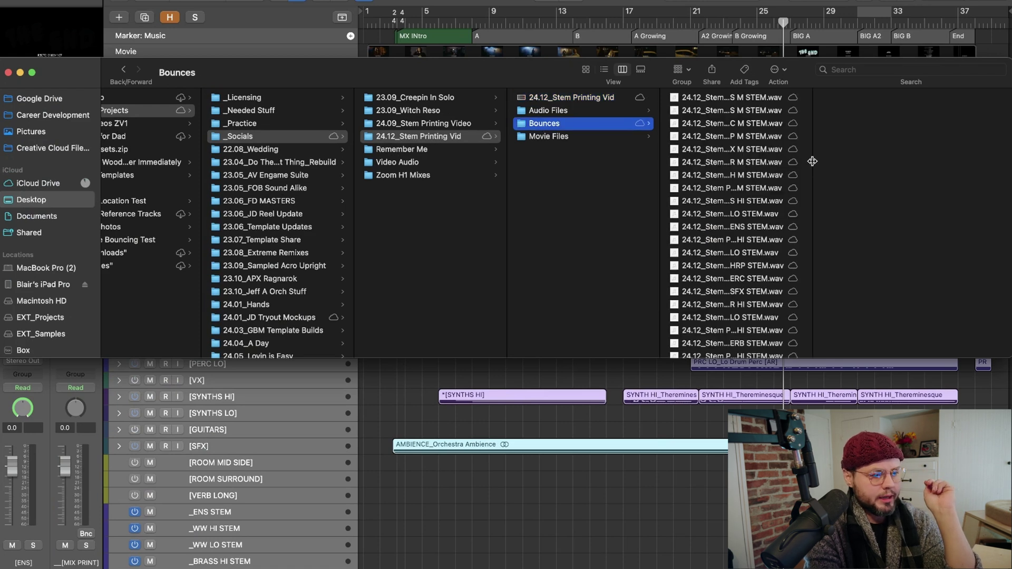
double_click(812, 161)
left_click_drag(486, 72, 224, 67)
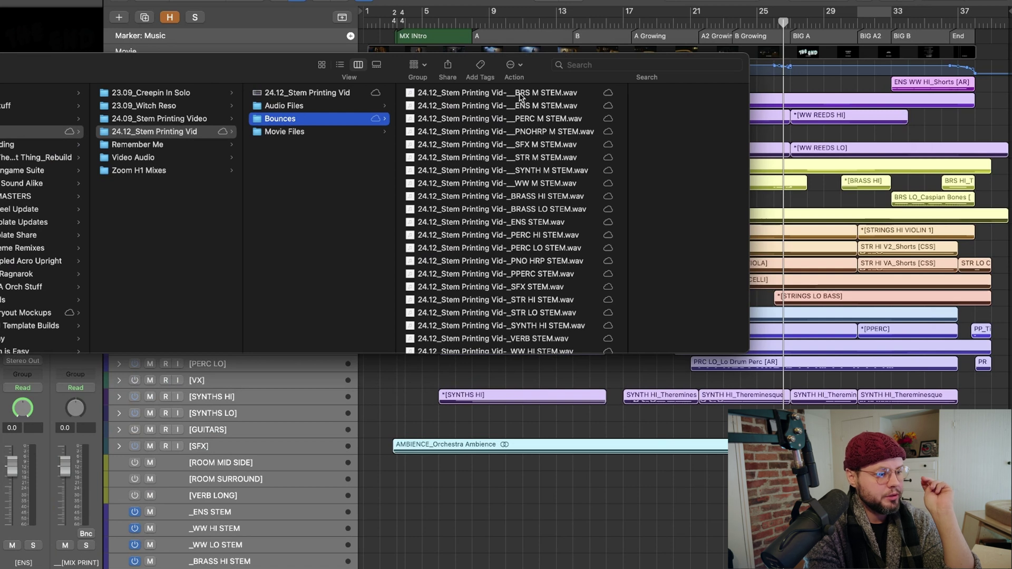
left_click(486, 93)
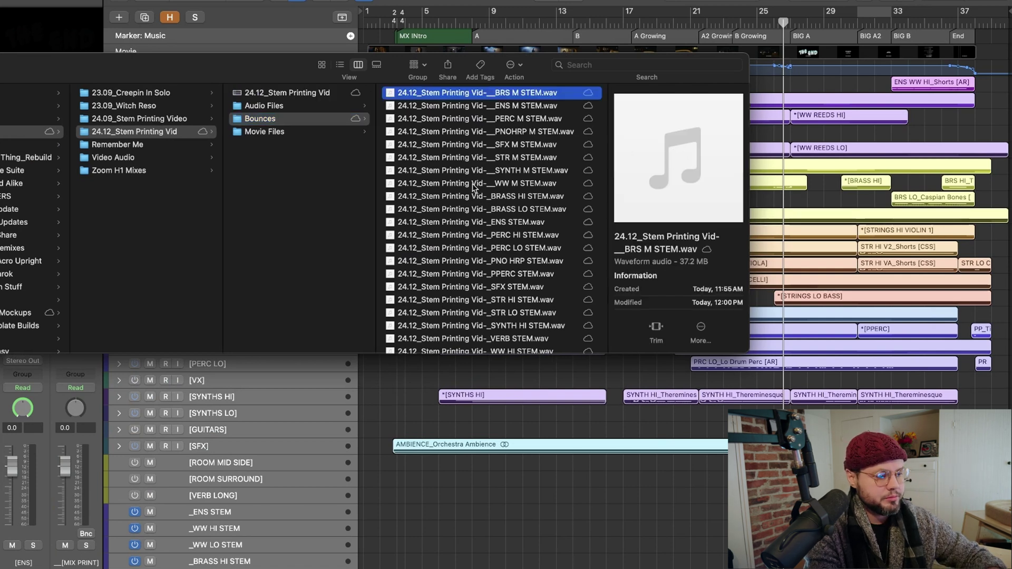
left_click(517, 184, "shift")
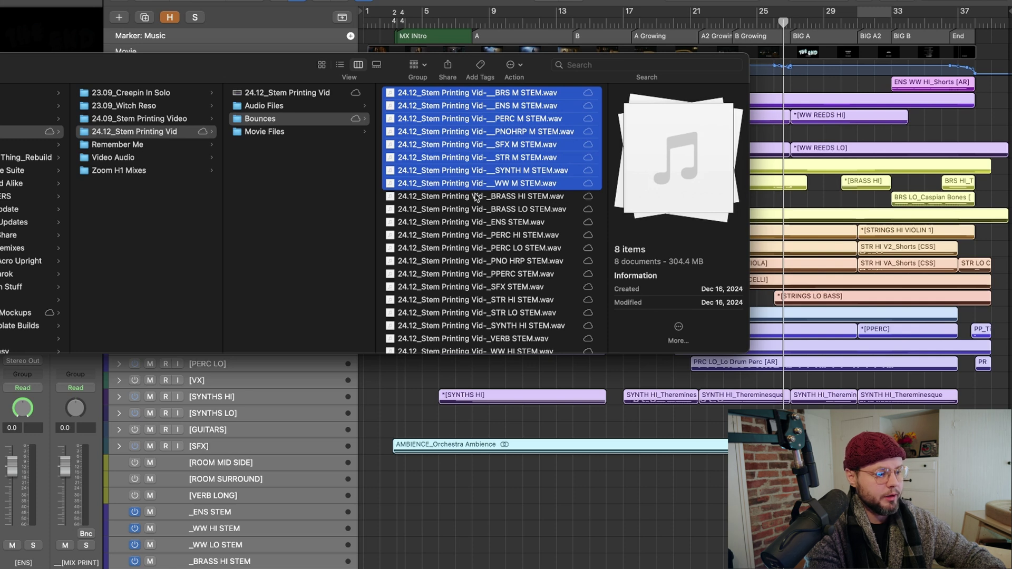
Step: Select the group stems BRASS HI to WW LO, then track files [BRASS BASS] to [WW REEDS LO]
left_click(547, 197)
scroll(460, 199, "down", 3)
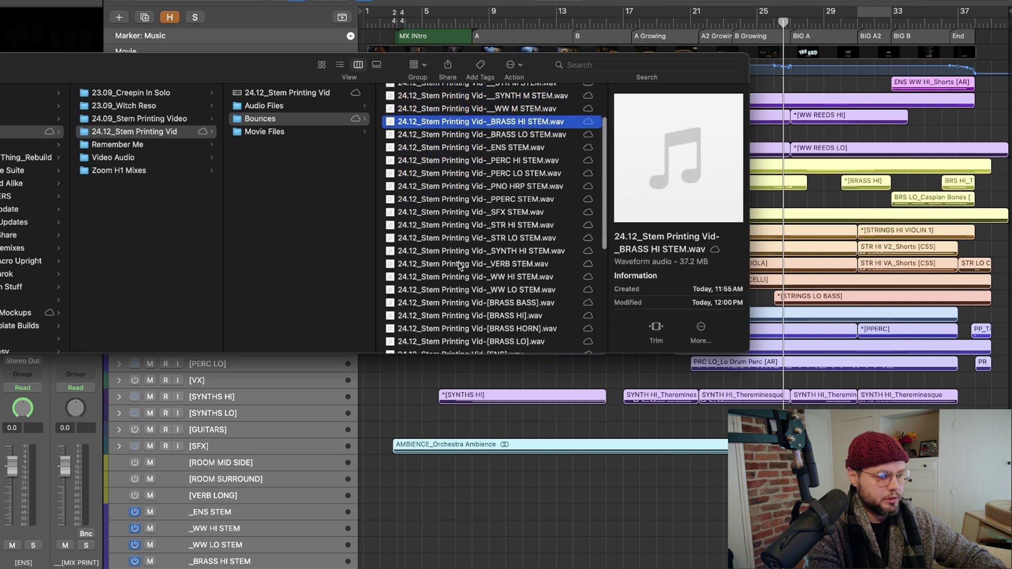
left_click(466, 290, "shift")
scroll(466, 290, "down", 3)
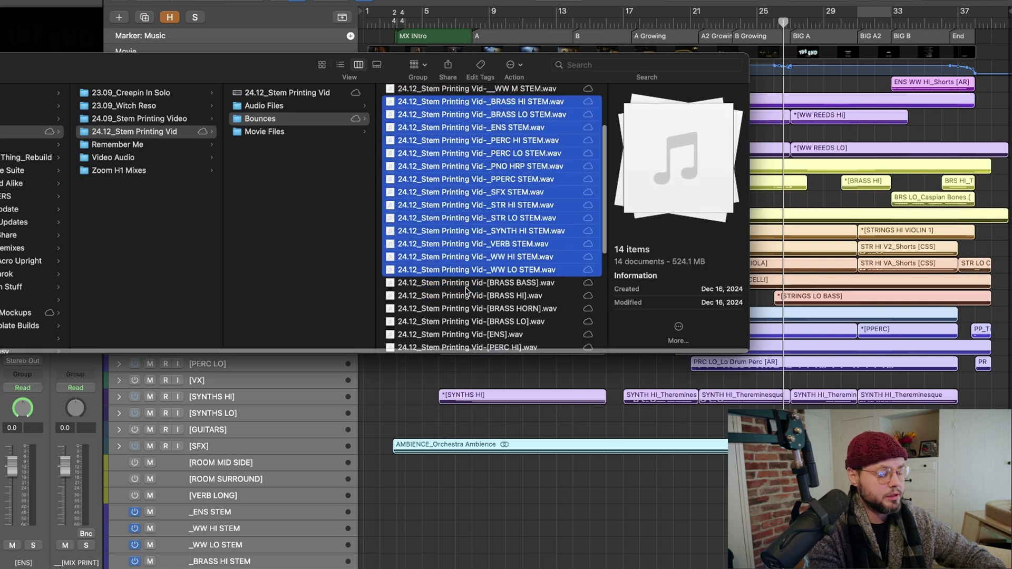
left_click(460, 201)
scroll(460, 201, "down", 5)
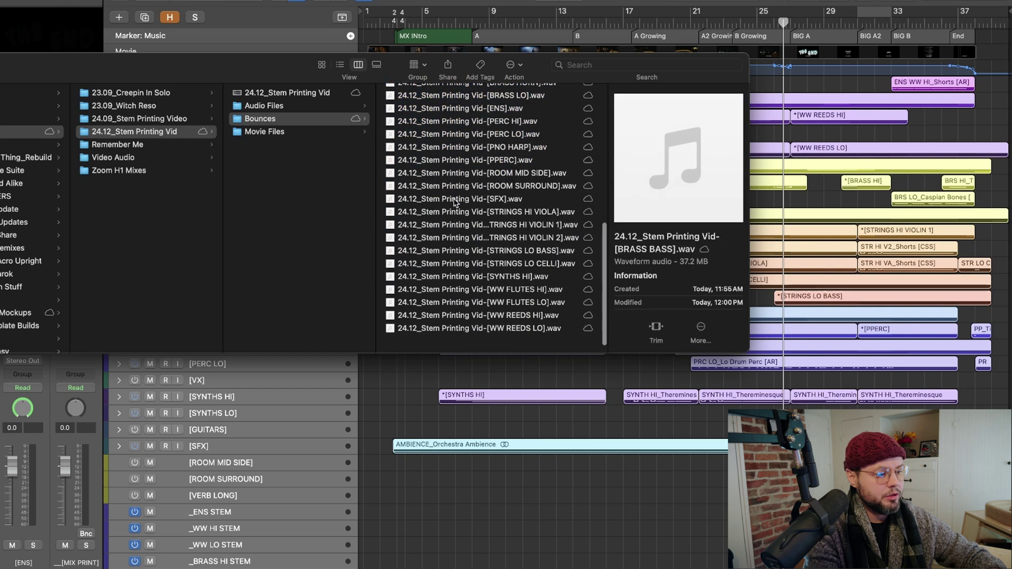
left_click(462, 341, "shift")
scroll(475, 211, "up", 10)
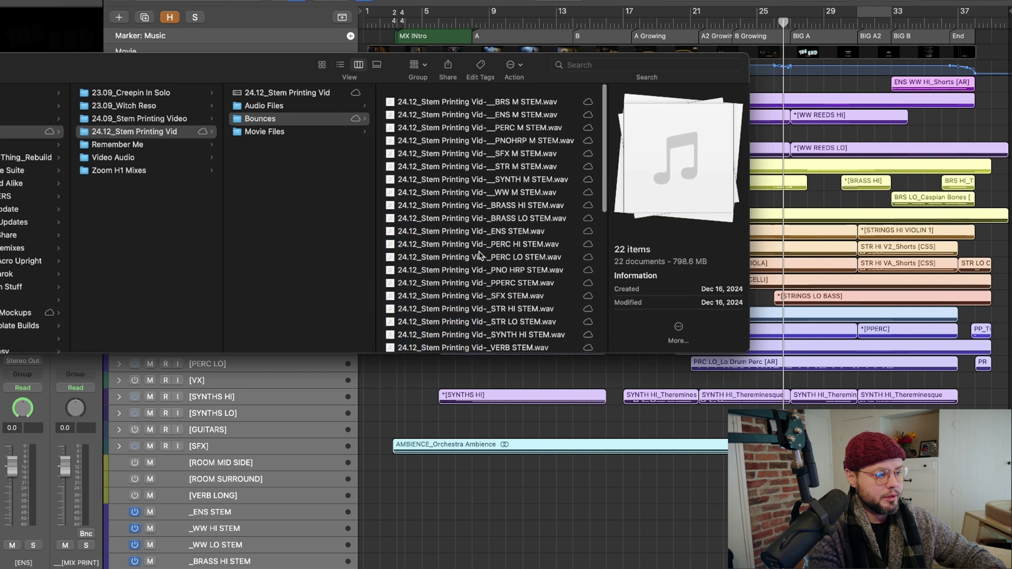
Step: Reselect the eight M STEMs, fourteen group stems, and all 22 track files, then return to Logic
left_click(449, 95)
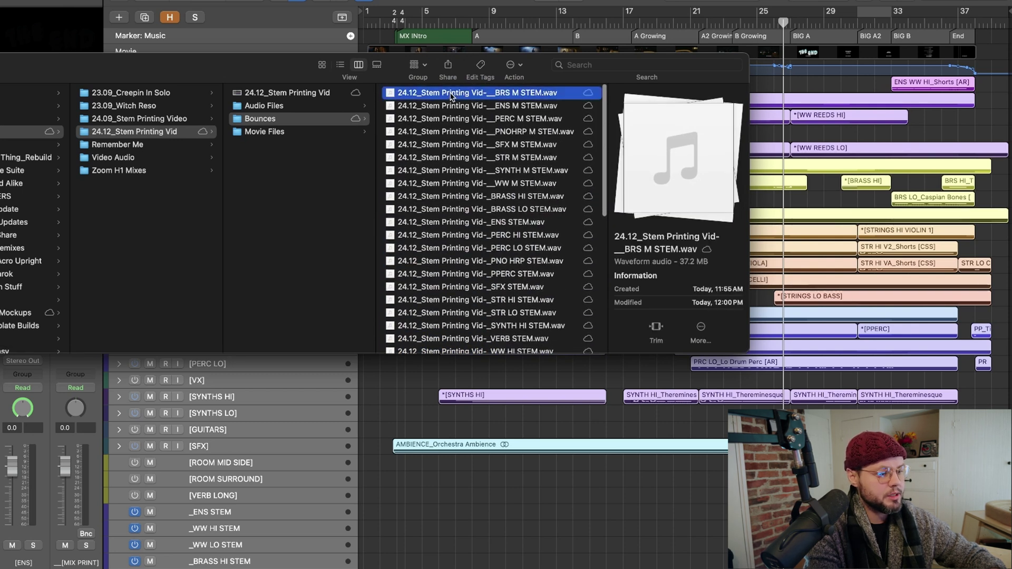
left_click(467, 183, "shift")
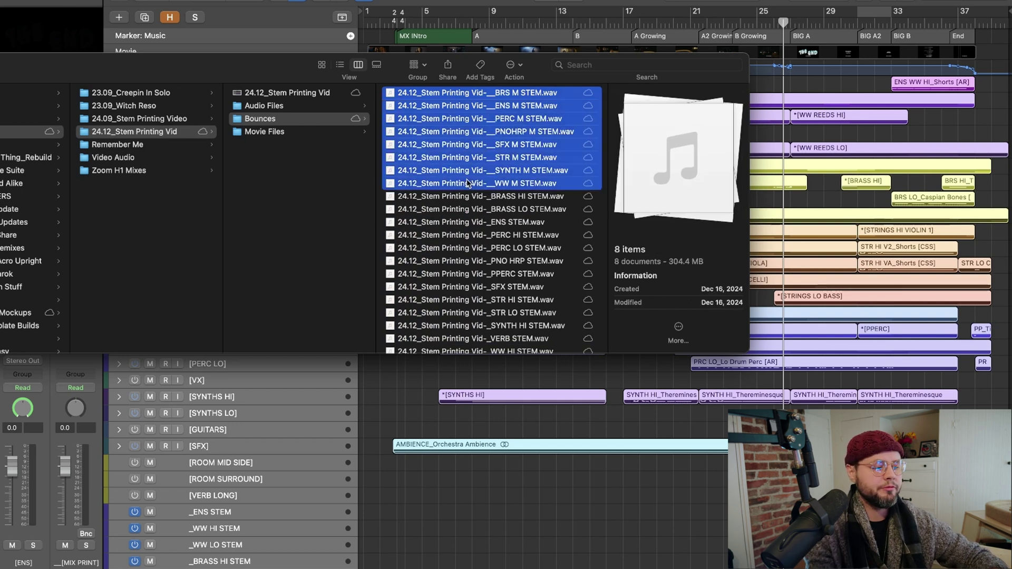
scroll(467, 183, "down", 3)
left_click(453, 152)
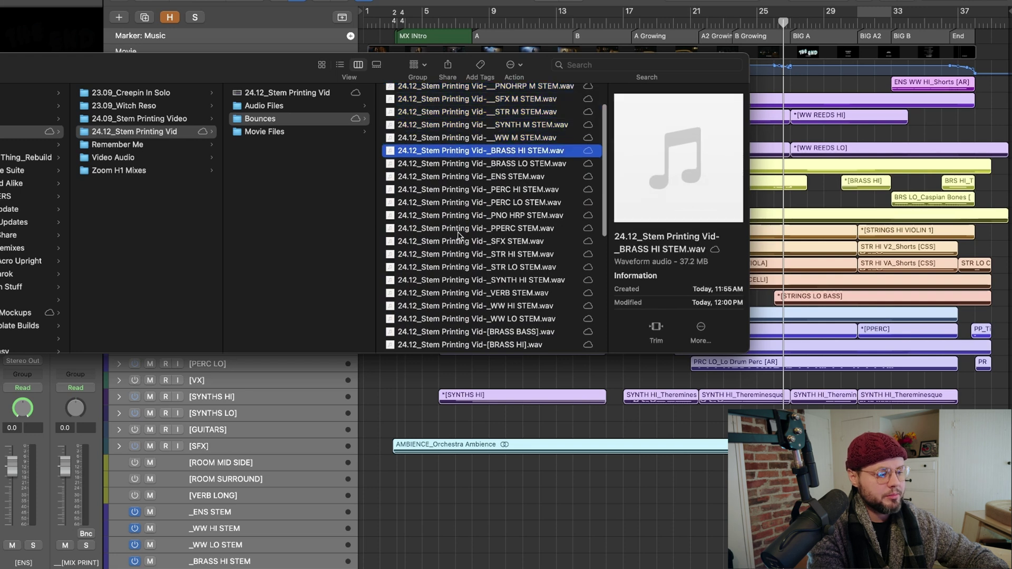
scroll(458, 236, "down", 3)
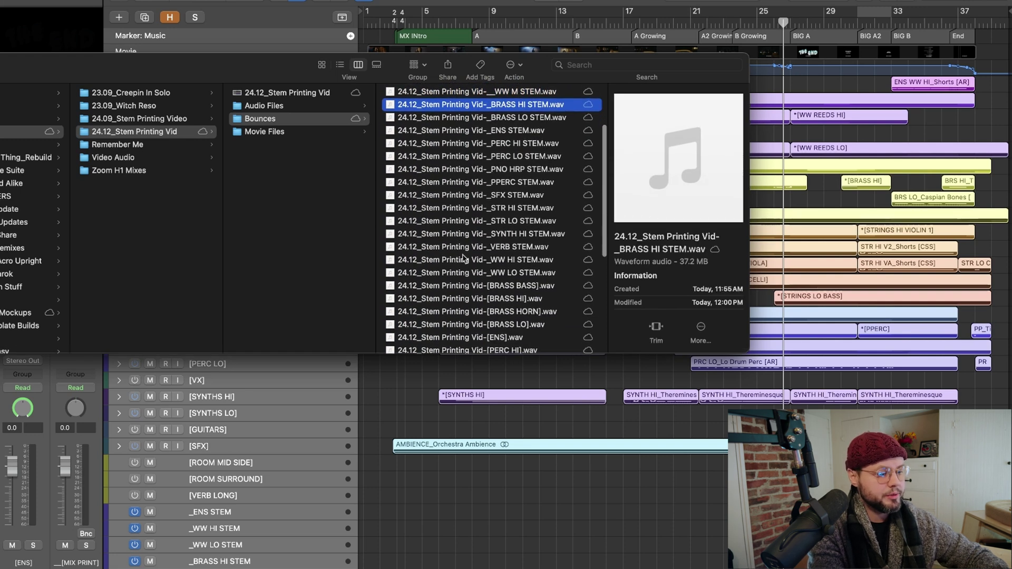
left_click(450, 273, "shift")
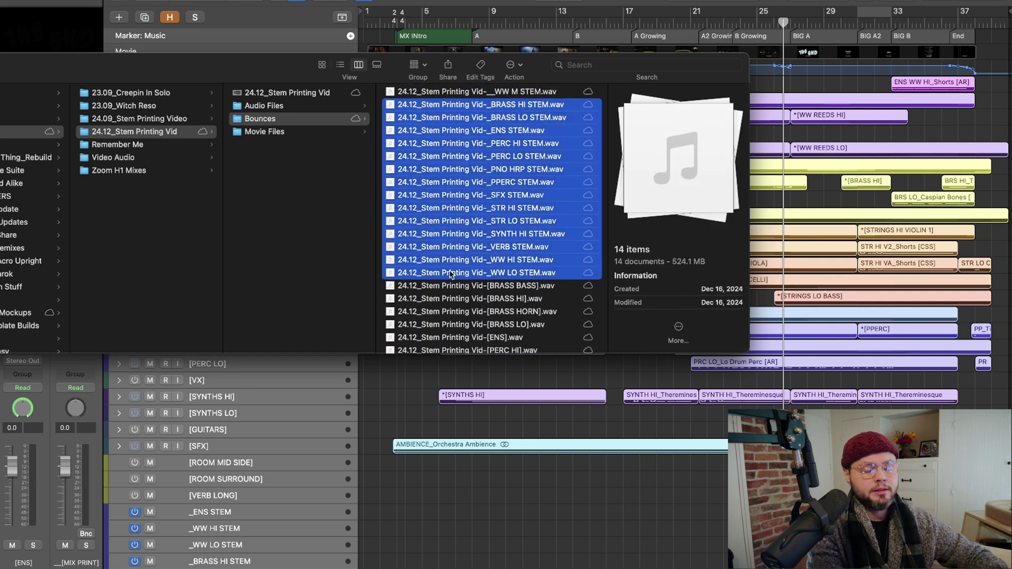
scroll(454, 266, "down", 3)
left_click(449, 242)
scroll(450, 248, "down", 10)
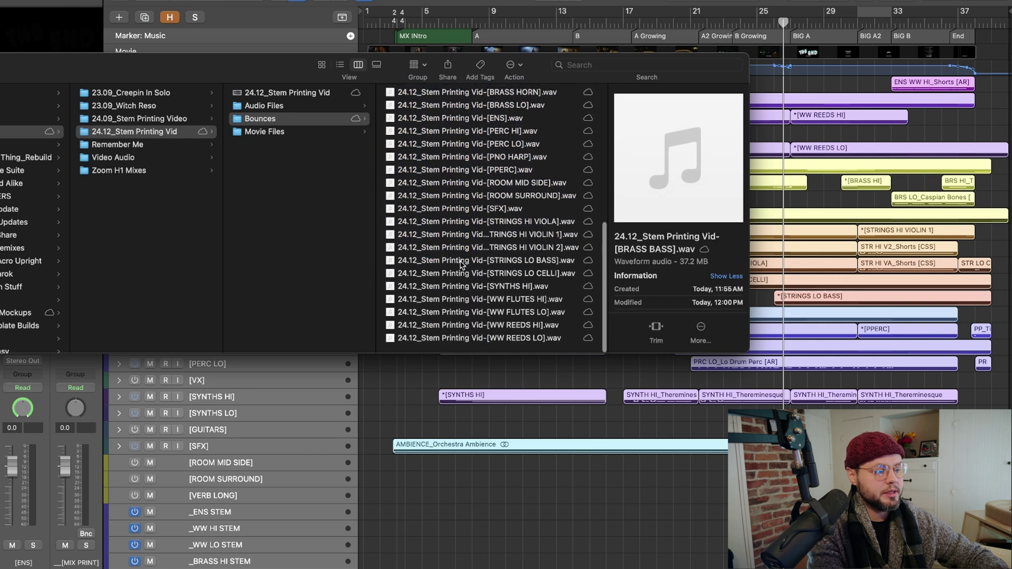
left_click(455, 341, "shift")
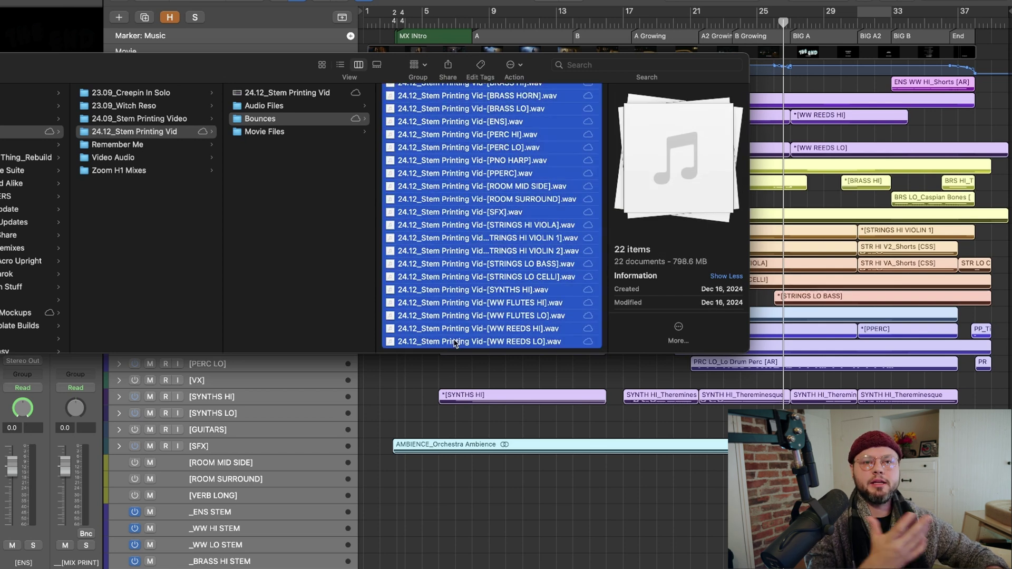
scroll(455, 343, "up", 3)
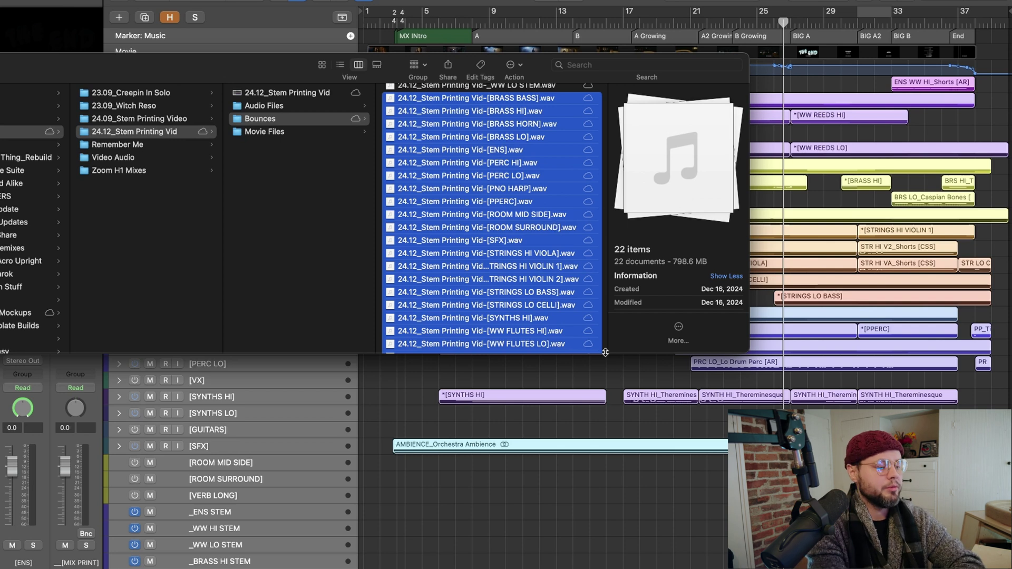
left_click(443, 381)
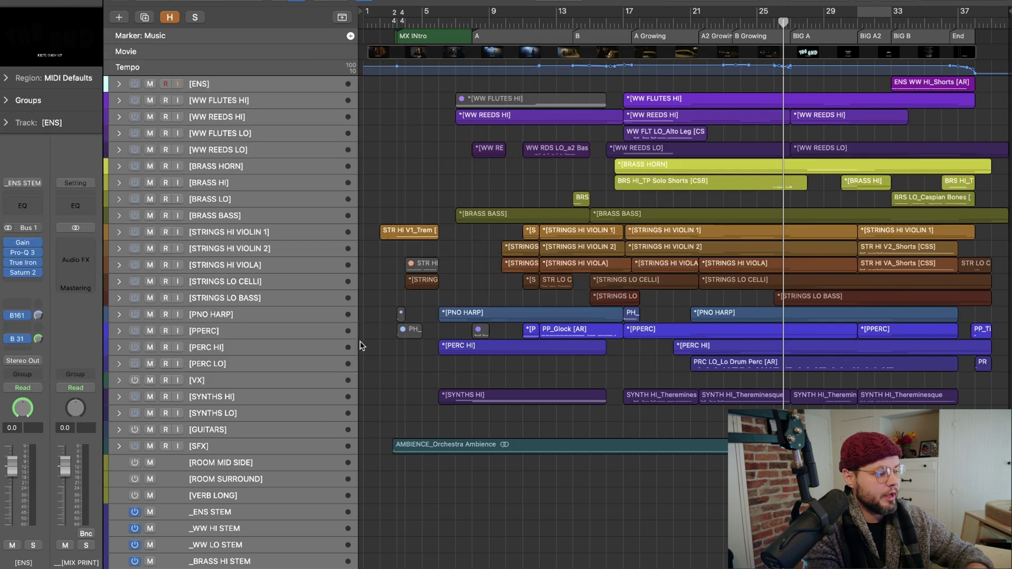
Step: Expand all track stacks to show their sub-tracks
left_click(118, 83, "alt")
scroll(343, 253, "down", 20)
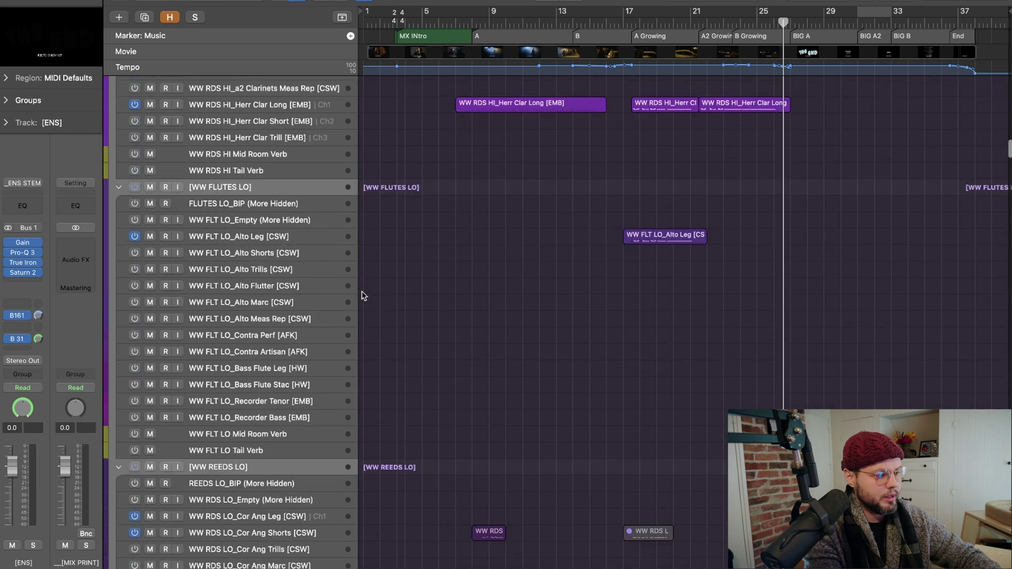
scroll(362, 291, "down", 10)
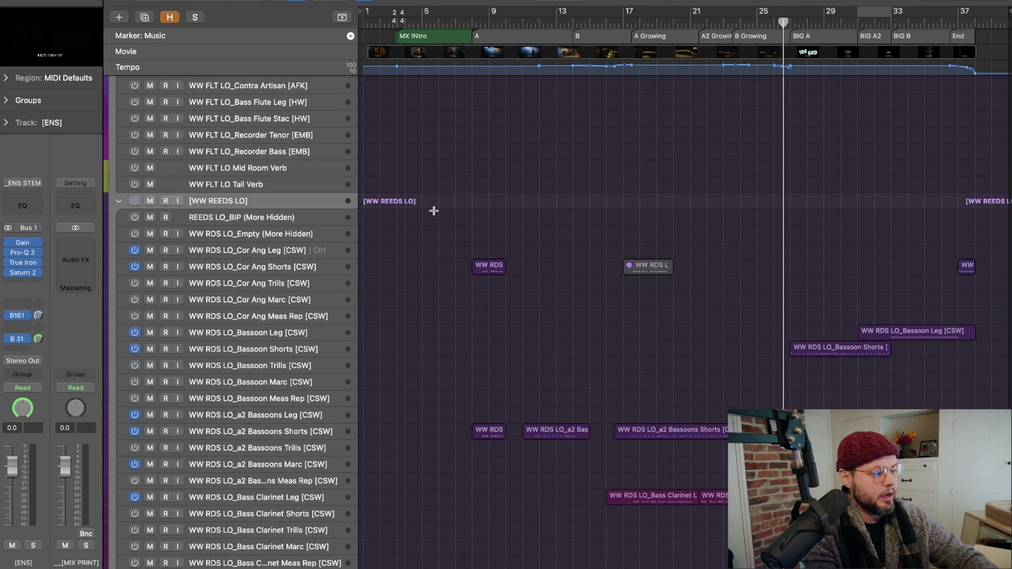
Step: Select all 181 regions, scroll through the tracks, and inspect the WW LO STEM file
key("super+a")
scroll(393, 135, "down", 15)
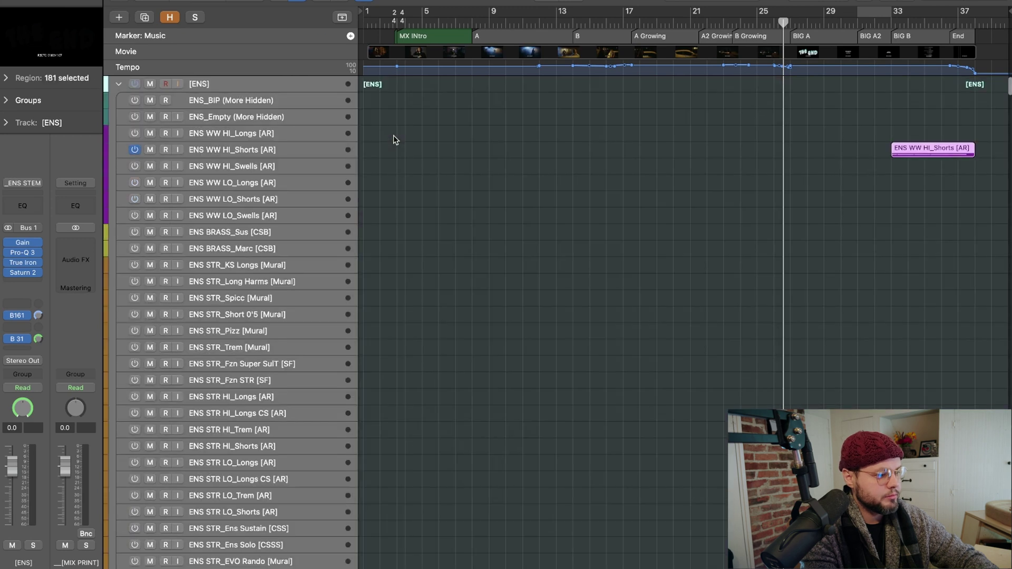
scroll(393, 135, "down", 20)
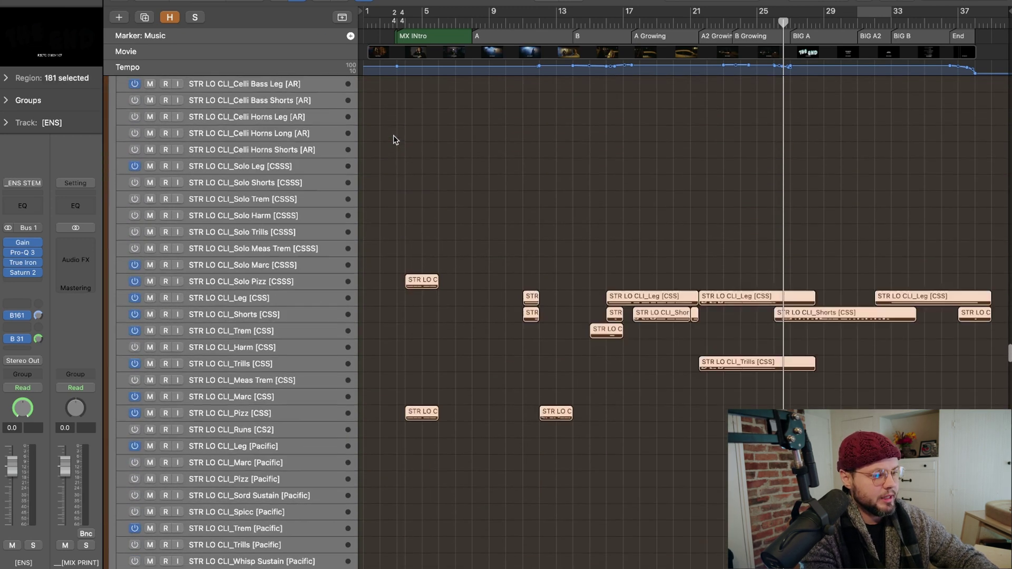
scroll(393, 135, "up", 20)
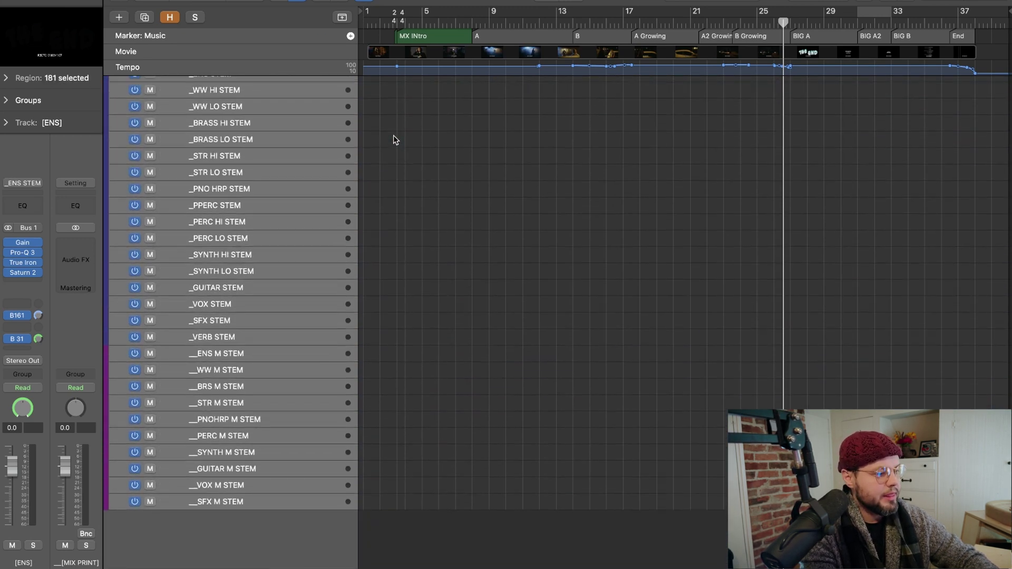
scroll(399, 170, "up", 10)
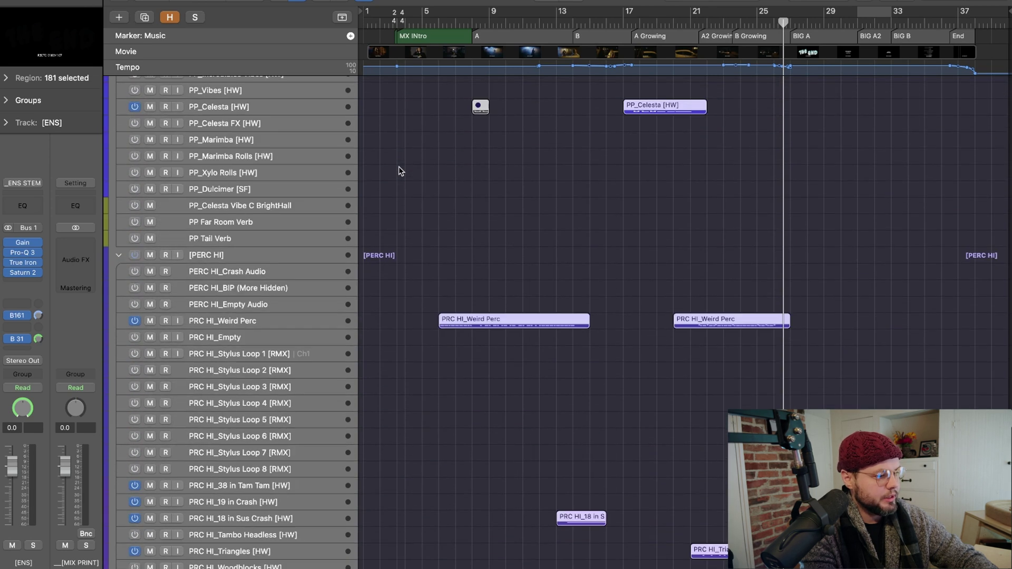
scroll(198, 149, "up", 5)
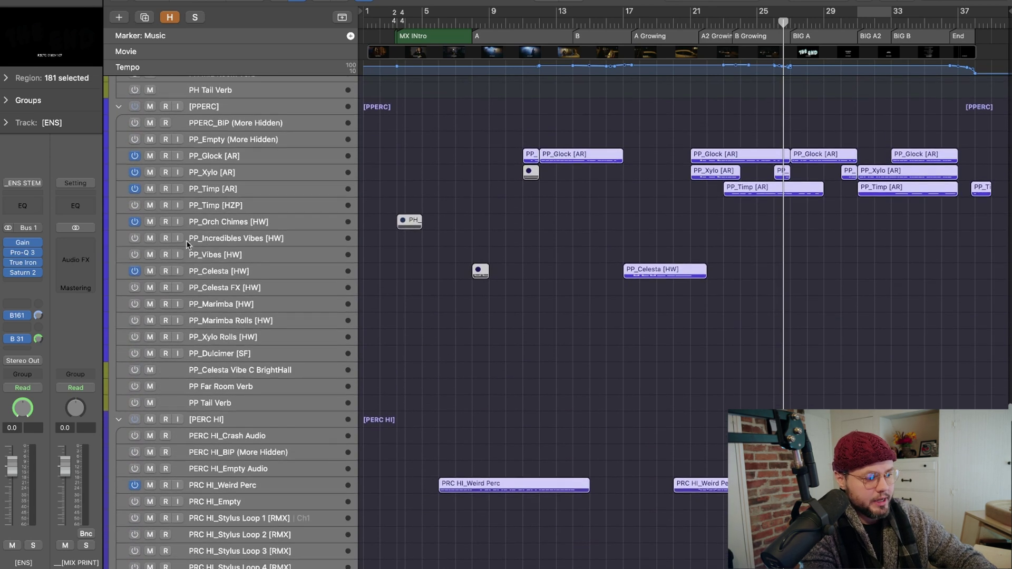
scroll(195, 172, "up", 12)
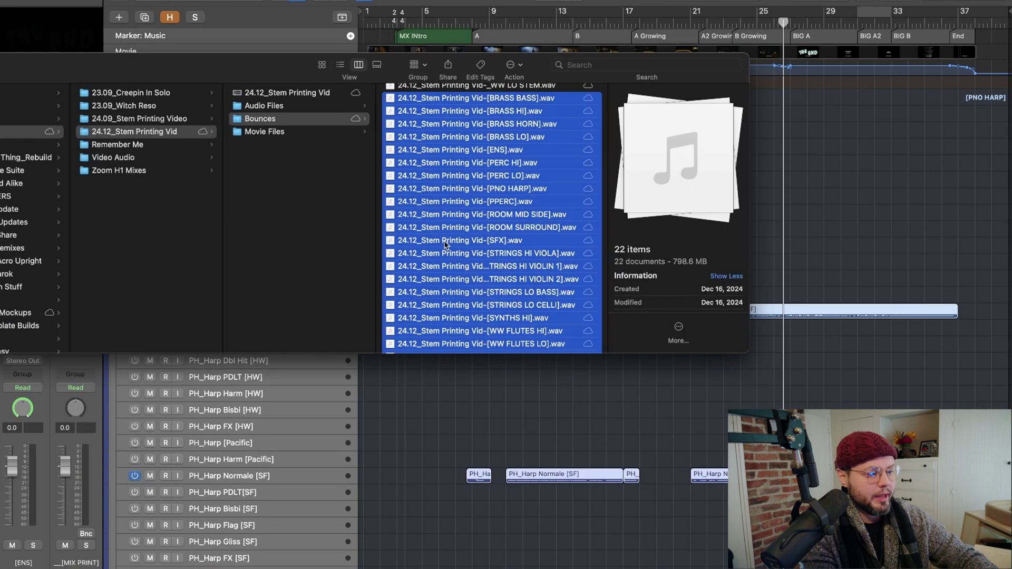
scroll(665, 222, "down", 3)
scroll(500, 248, "up", 3)
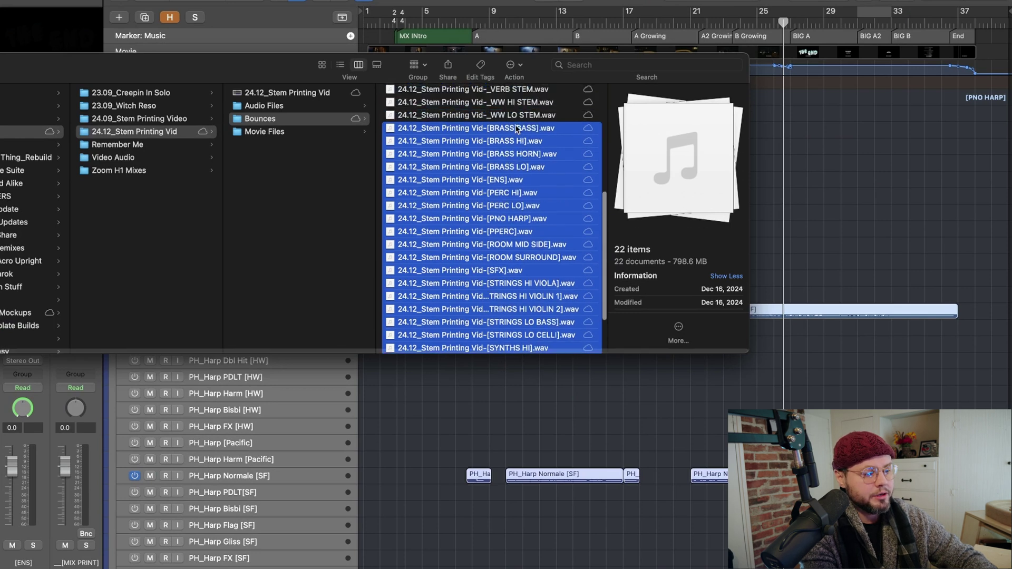
scroll(475, 211, "down", 3)
scroll(485, 131, "up", 3)
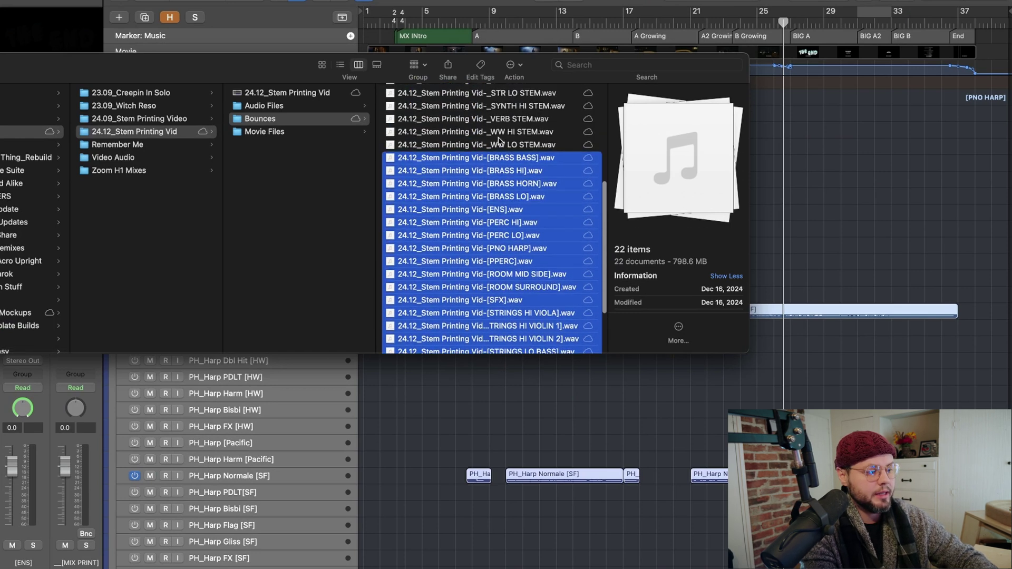
left_click(490, 146)
scroll(468, 315, "down", 3)
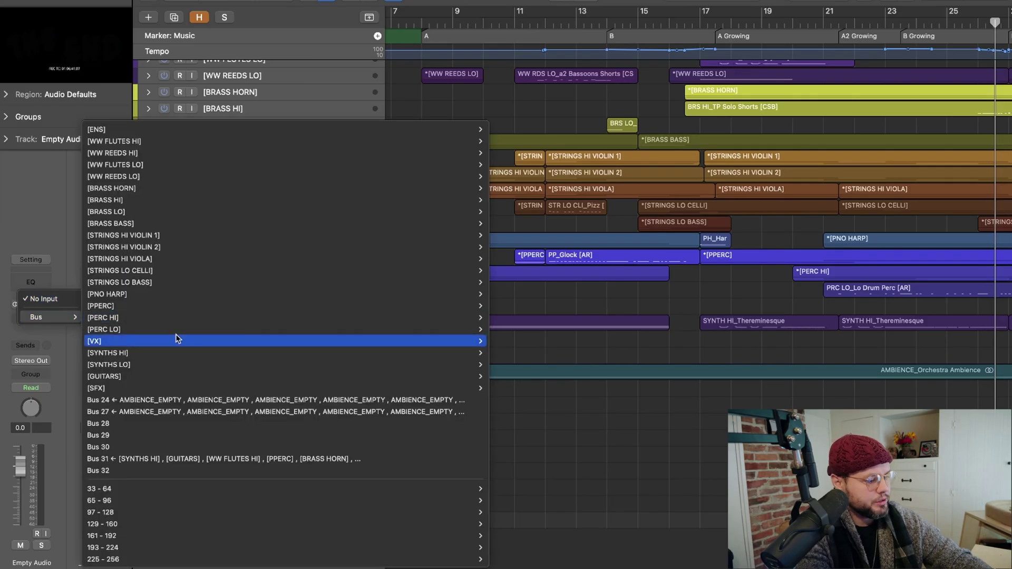
Step: Route the empty audio track's input from Bus 172, the [SYNTHS HI] bus
mouse_move(410, 541)
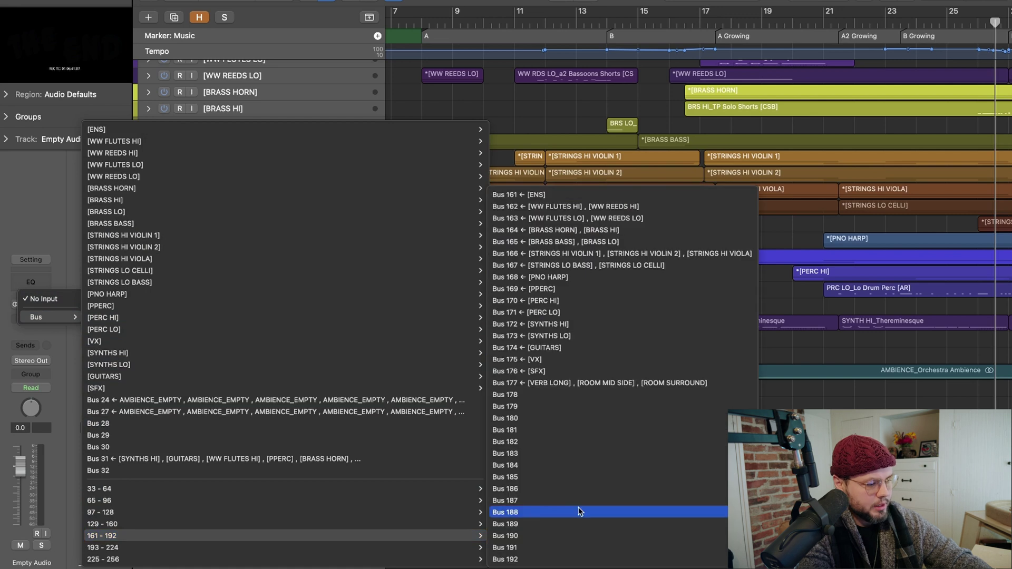
left_click(549, 324)
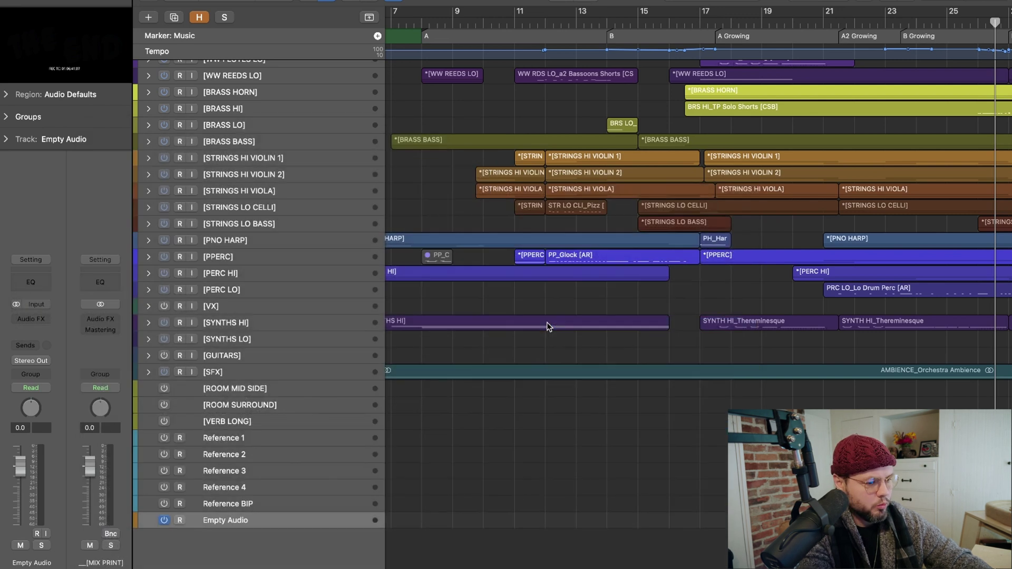
Step: Rename the empty audio track to SYNTH STEM
double_click(245, 521)
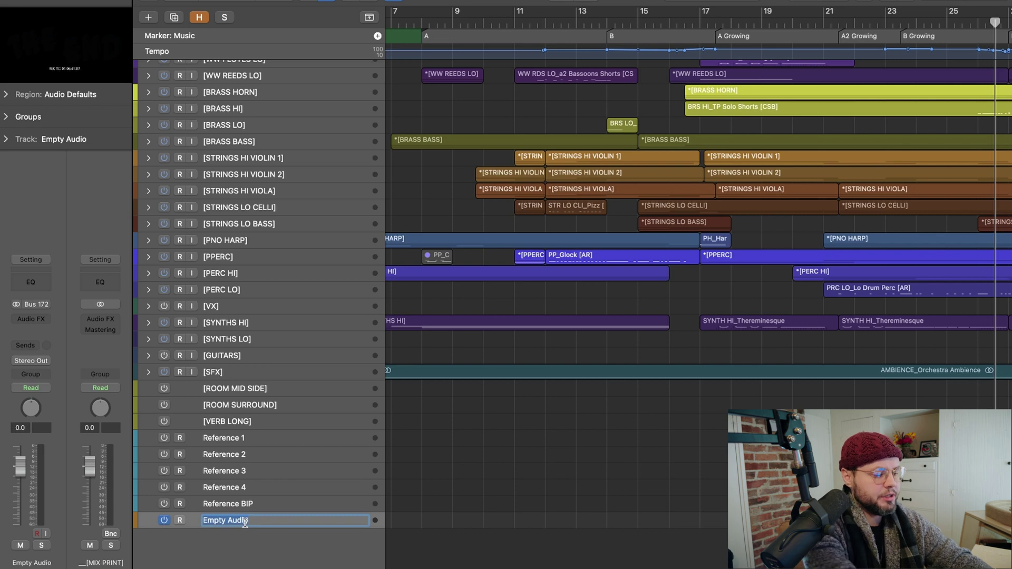
type("STE")
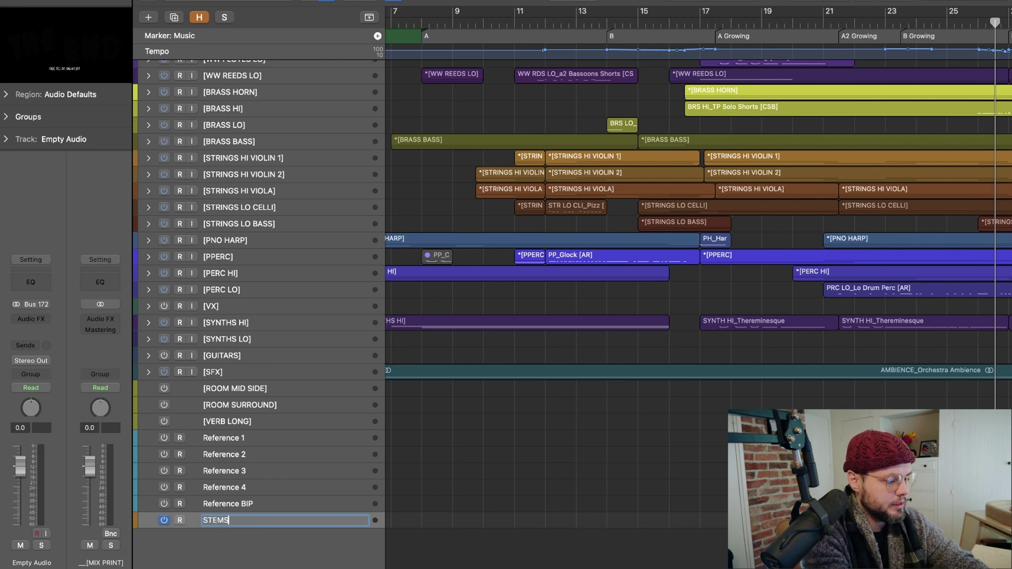
type("MS")
key("BackSpace")
key("Home")
type("SYNTH")
key("Return")
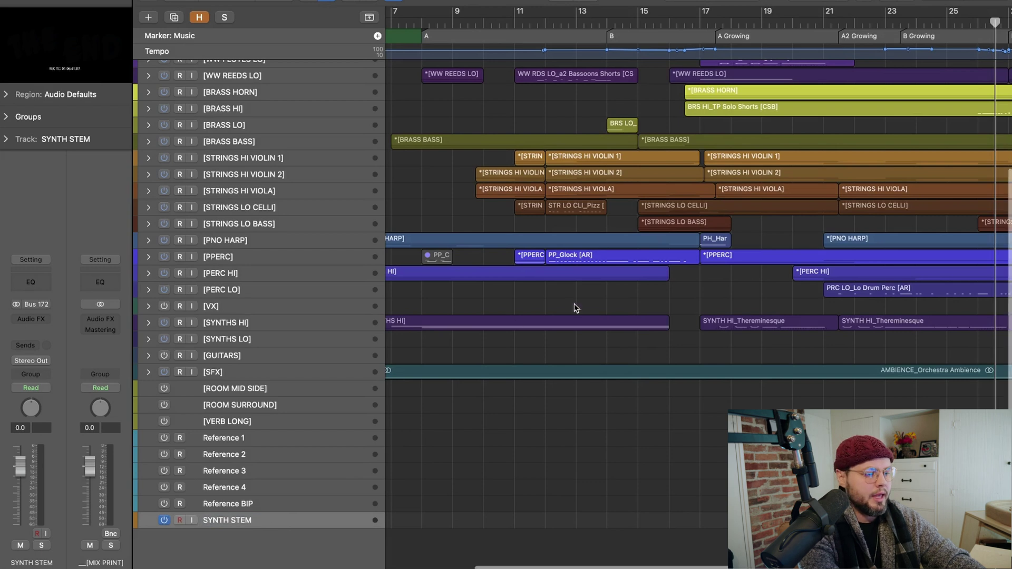
Step: Place the playhead near bar 19 and set the track's output to No Output
key("z")
left_click(673, 23)
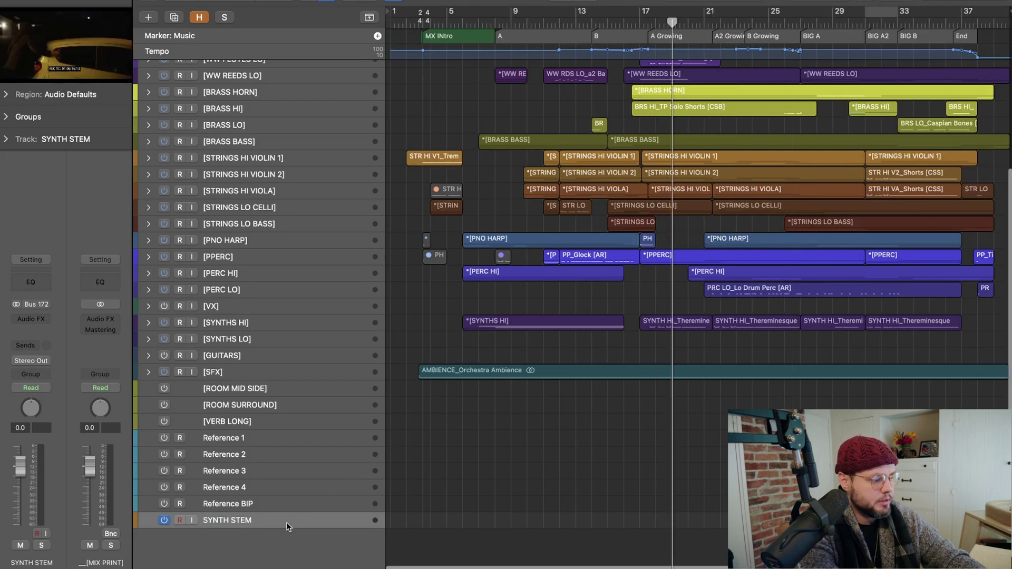
left_click(38, 361)
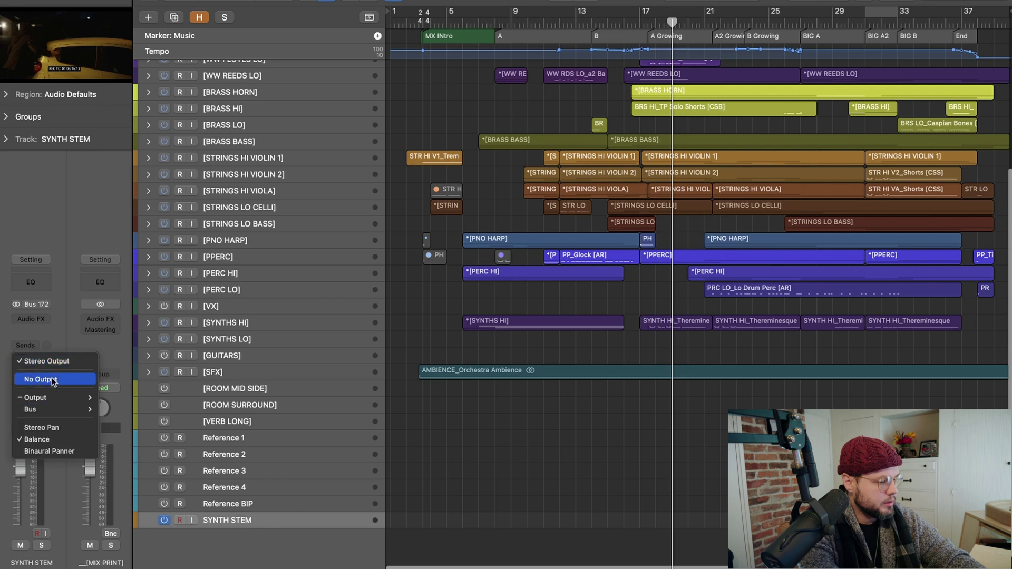
left_click(53, 378)
Step: Record the [SYNTHS HI] bus onto SYNTH STEM from bar 19, then stop
key("r")
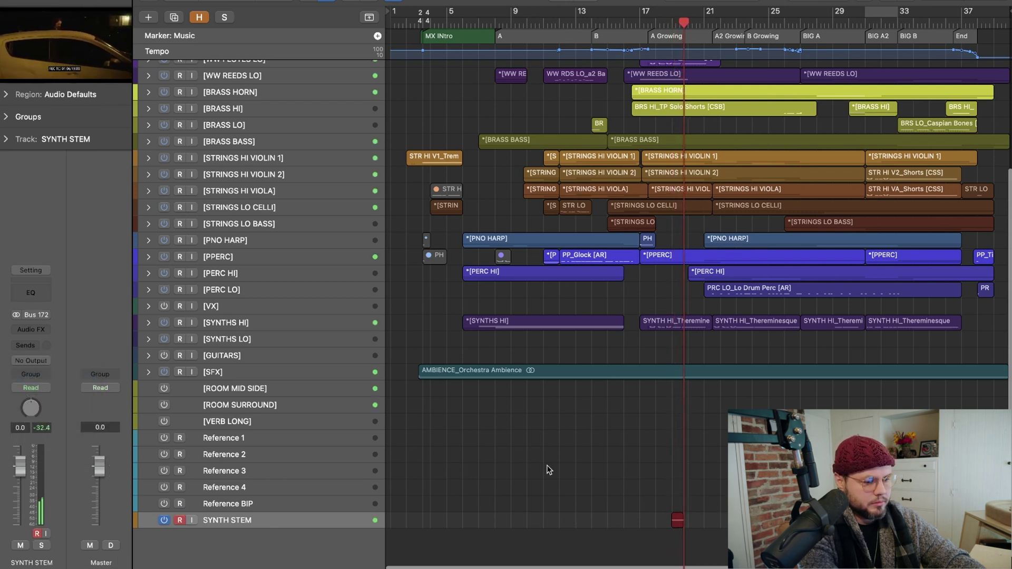
key("super+Right")
key("super+Left")
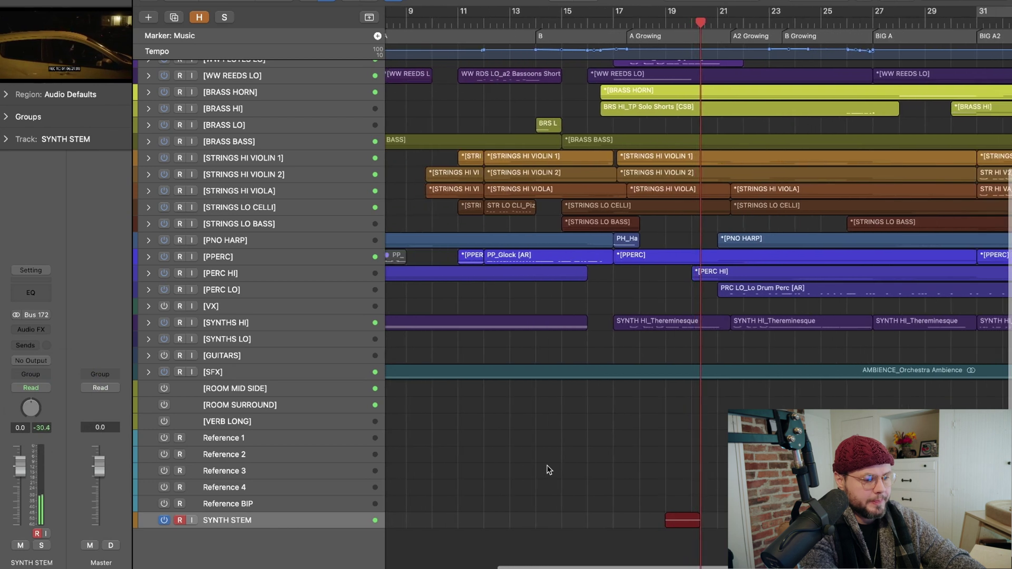
key("super+Left")
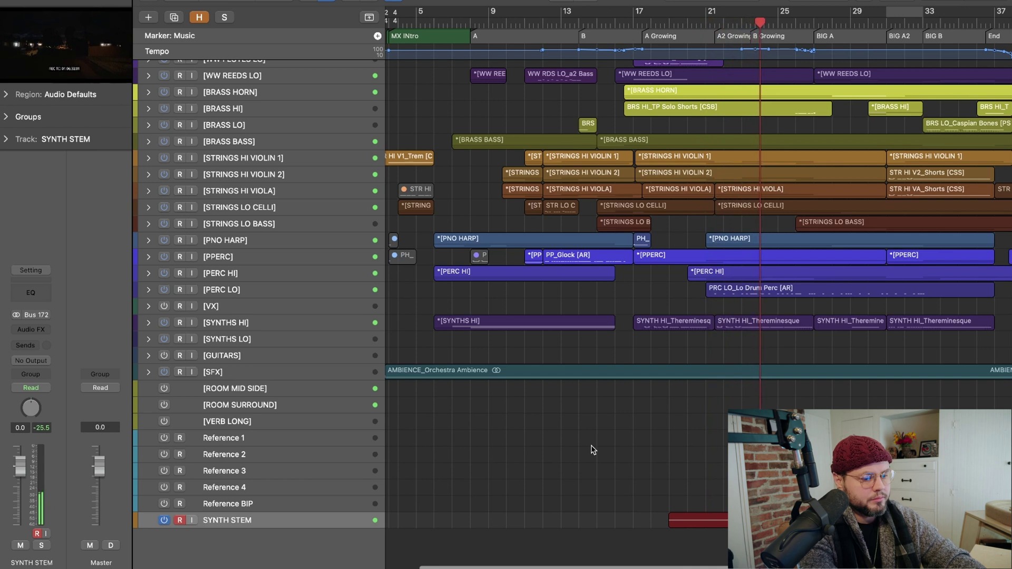
key("space")
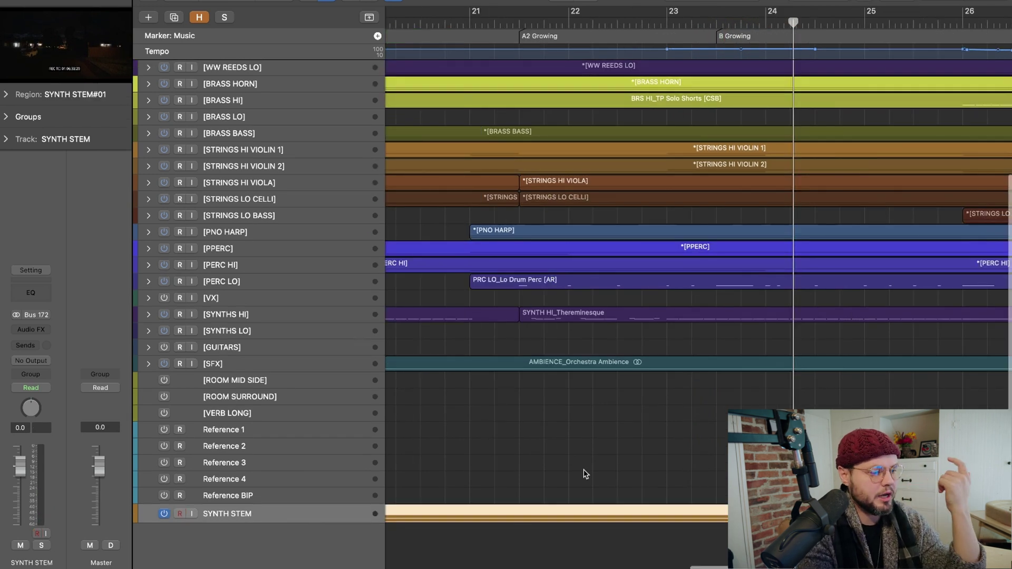
Step: Zoom to fit and compare the [SYNTHS HI] track with the recorded SYNTH STEM#01 region
key("z")
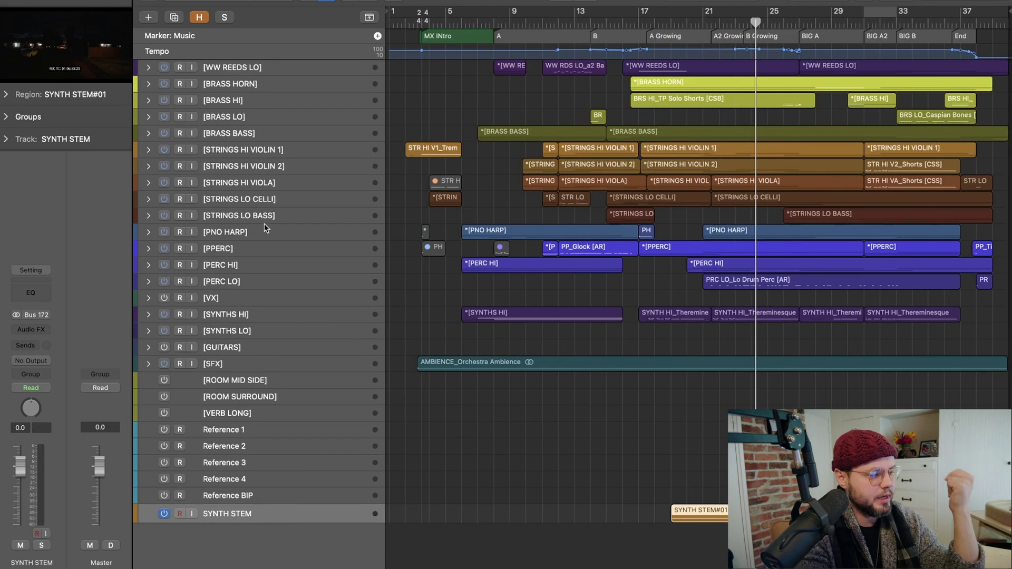
left_click(245, 316)
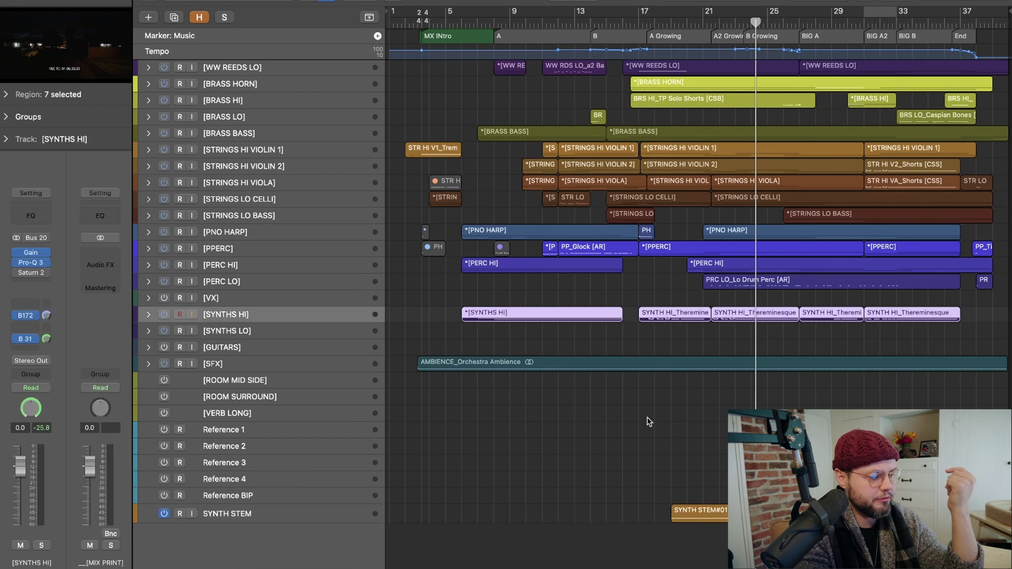
left_click(662, 493)
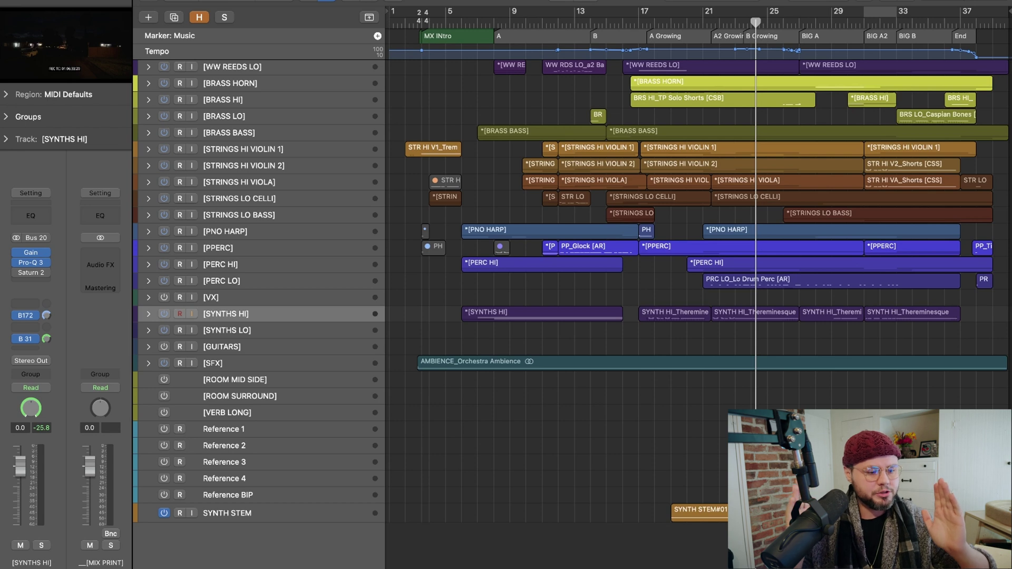
left_click(700, 514)
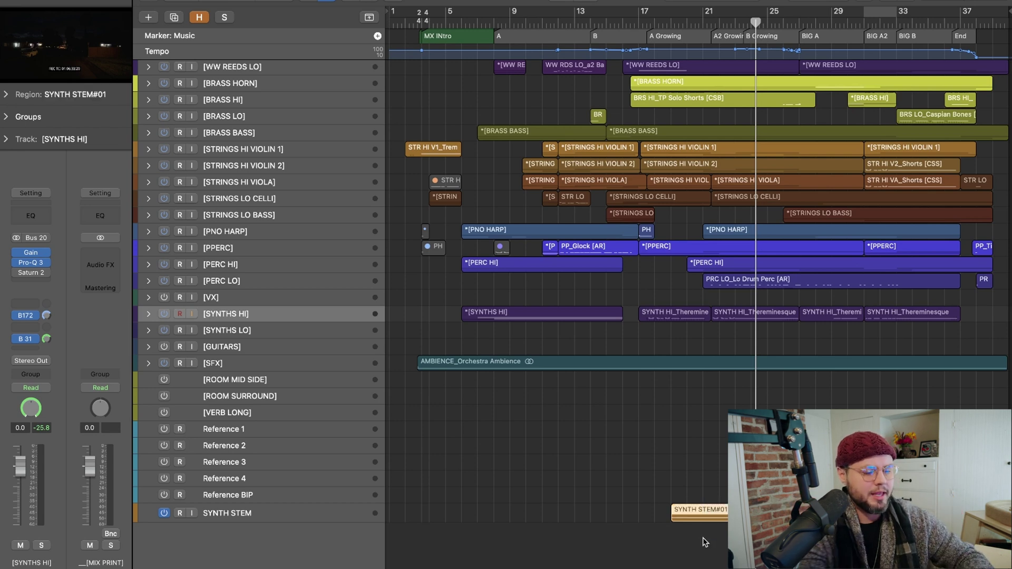
right_click(708, 520)
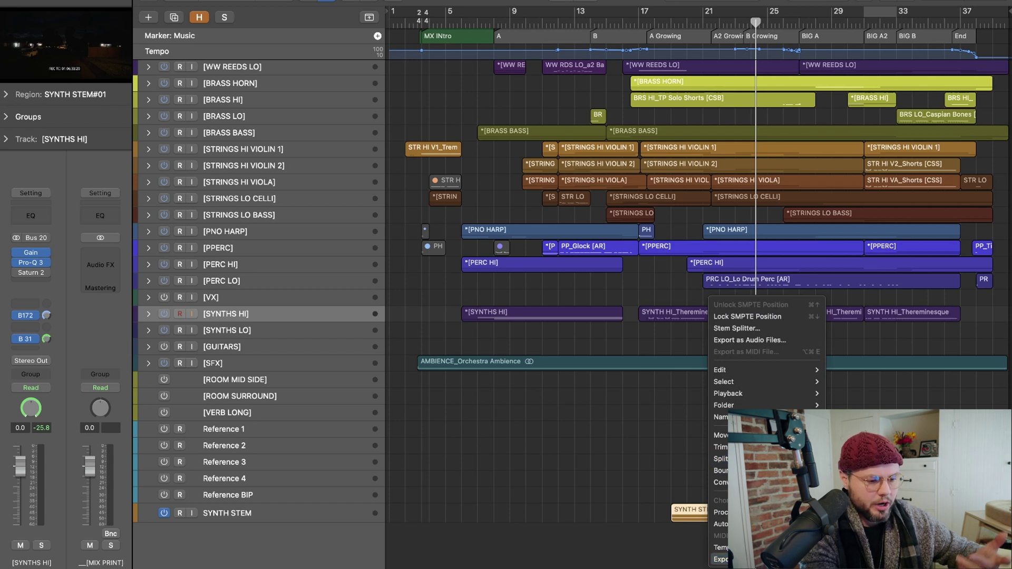
key("Escape")
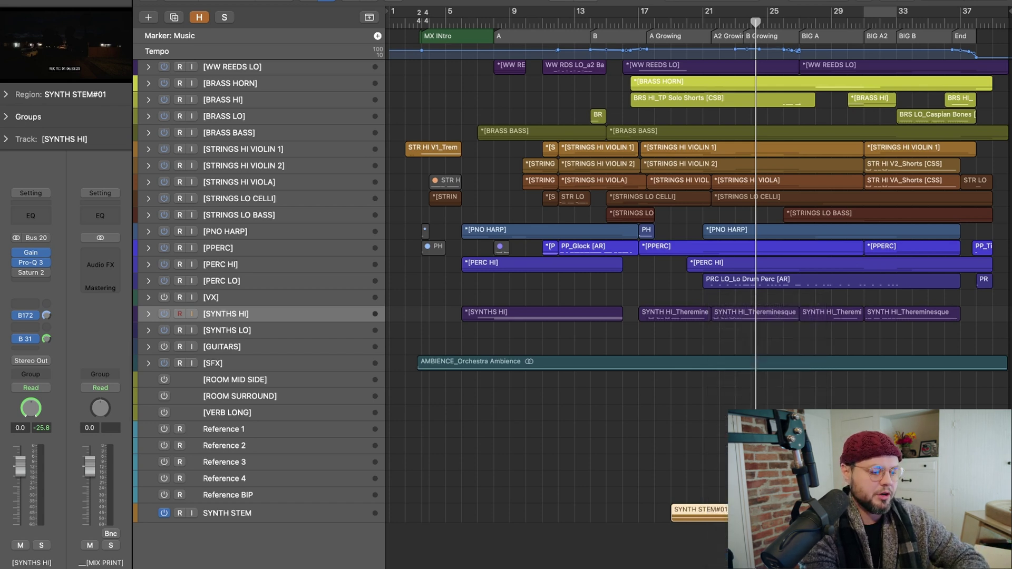
left_click(587, 443)
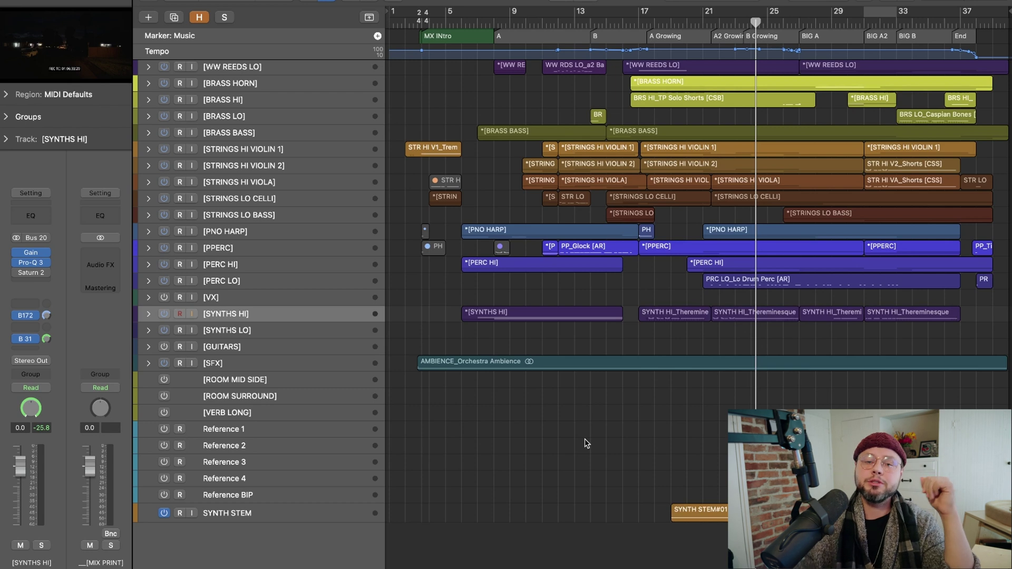